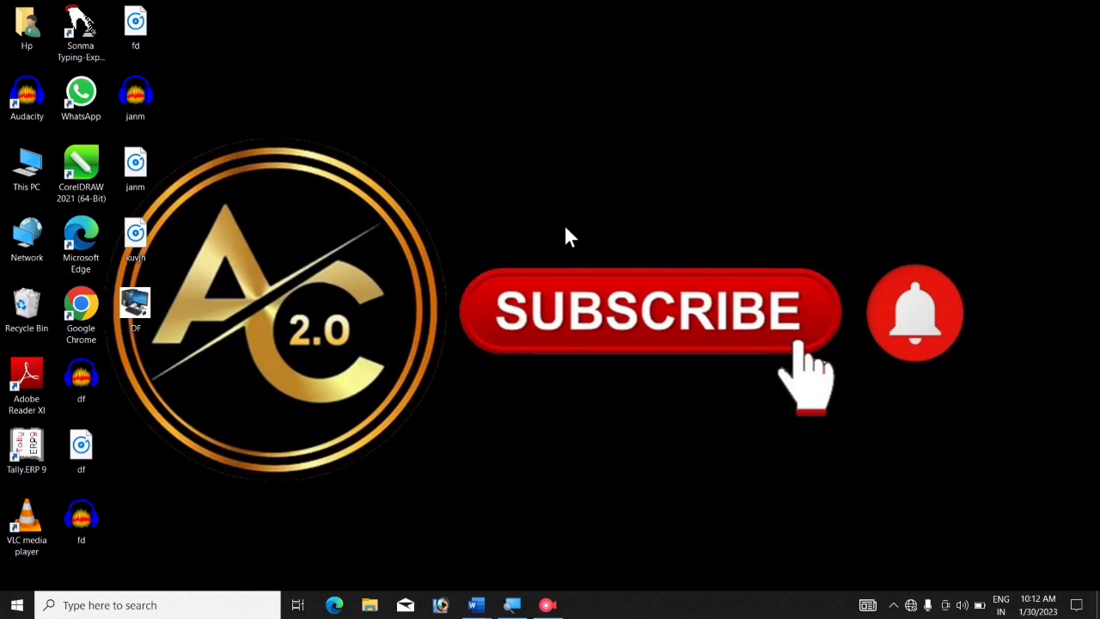
Bring the dcut COMPUTER invitation card forward and review its border, image and headings top to bottom.
{"action": "mouse_move", "coordinate": [478, 607]}
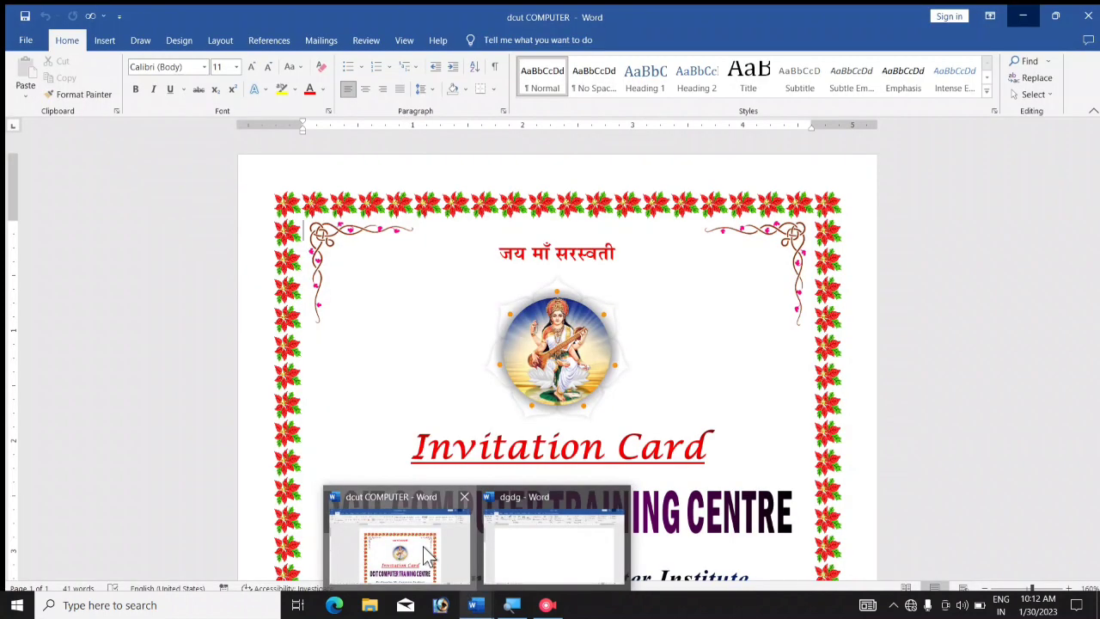
{"action": "left_click", "coordinate": [468, 534]}
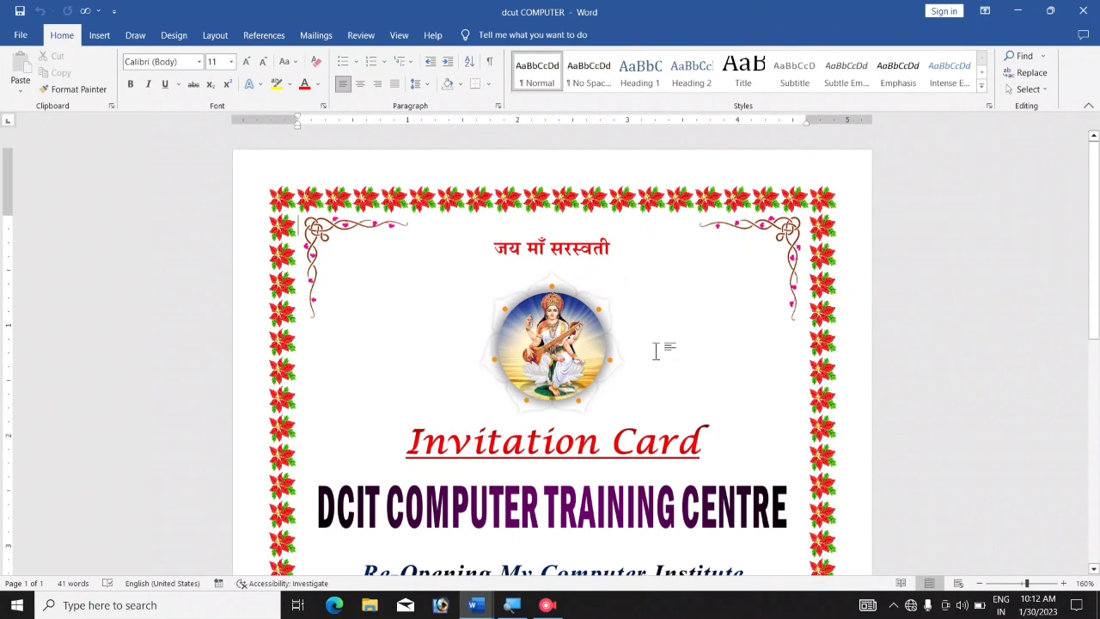
{"action": "scroll", "coordinate": [657, 348], "scroll_direction": "down", "scroll_amount": 1}
{"action": "scroll", "coordinate": [657, 348], "scroll_direction": "down", "scroll_amount": 3}
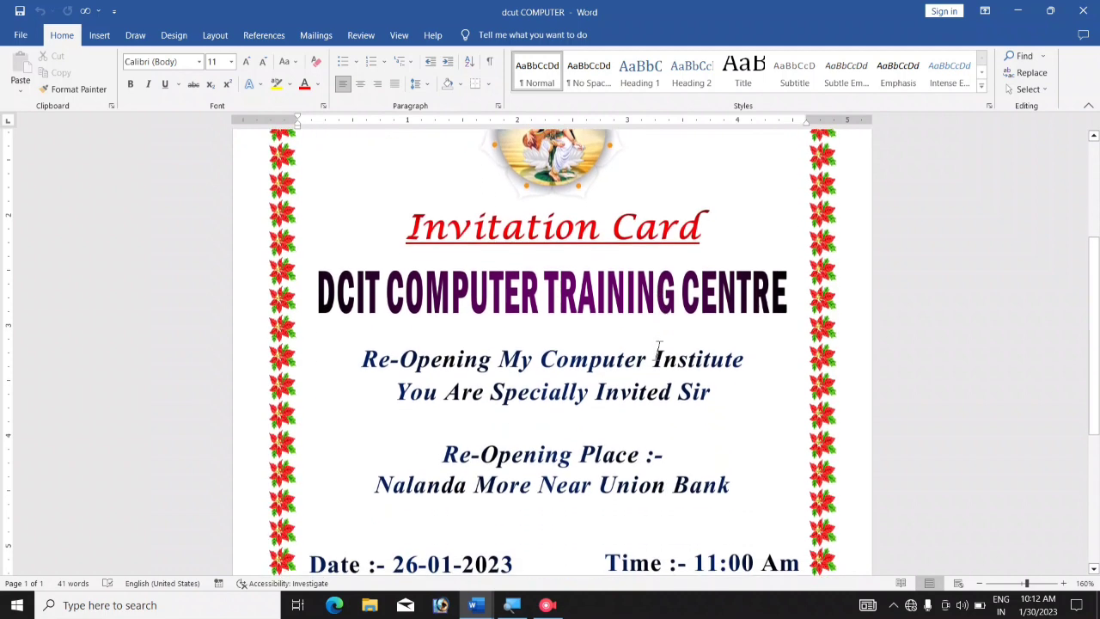
{"action": "scroll", "coordinate": [658, 348], "scroll_direction": "down", "scroll_amount": 1}
{"action": "scroll", "coordinate": [657, 348], "scroll_direction": "down", "scroll_amount": 1}
{"action": "scroll", "coordinate": [657, 348], "scroll_direction": "down", "scroll_amount": 1}
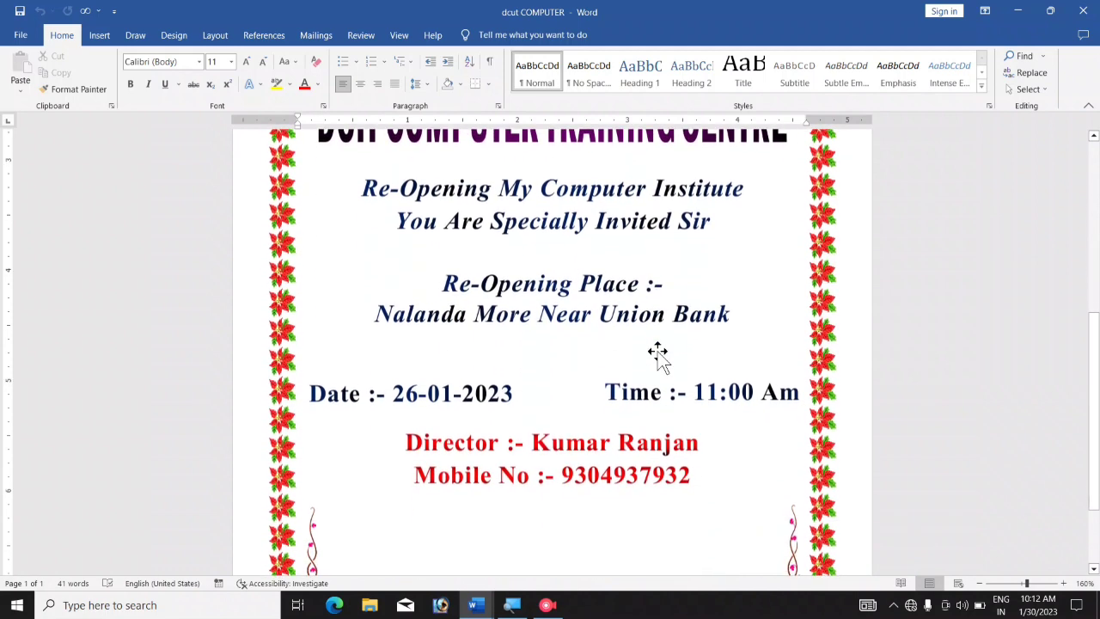
{"action": "scroll", "coordinate": [657, 348], "scroll_direction": "down", "scroll_amount": 1}
{"action": "scroll", "coordinate": [658, 350], "scroll_direction": "down", "scroll_amount": 1}
{"action": "scroll", "coordinate": [659, 350], "scroll_direction": "down", "scroll_amount": 1}
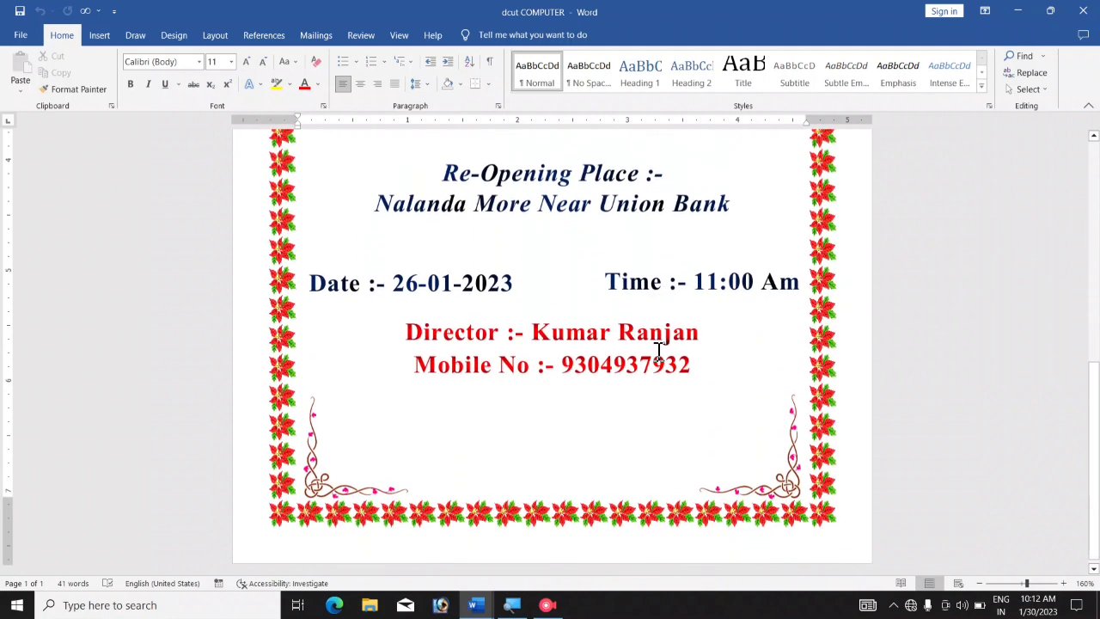
{"action": "scroll", "coordinate": [658, 348], "scroll_direction": "up", "scroll_amount": 2}
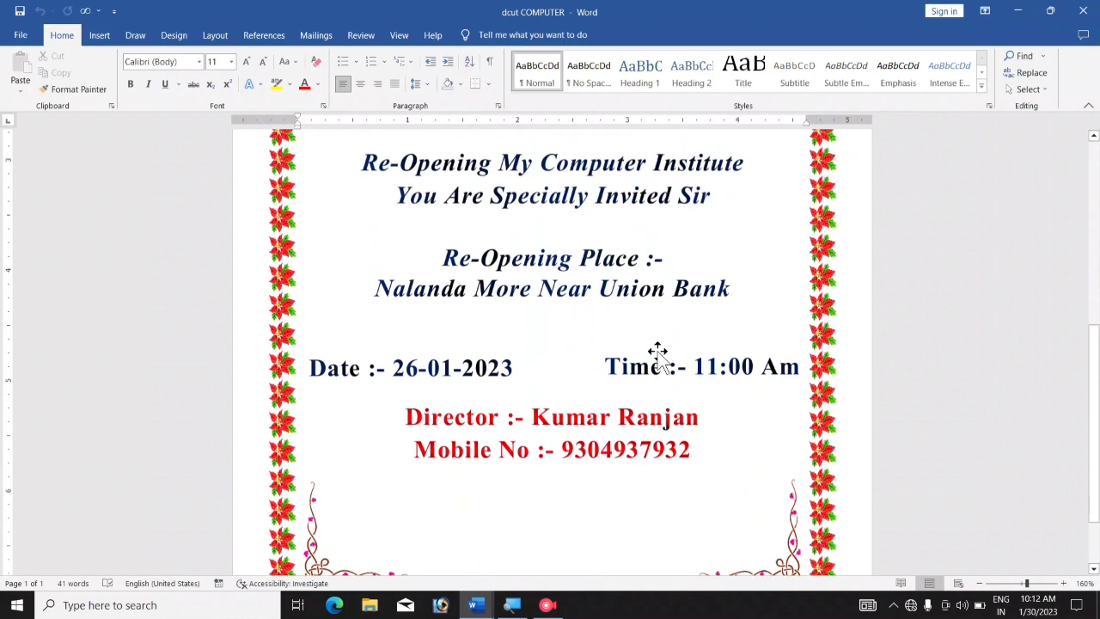
{"action": "scroll", "coordinate": [657, 350], "scroll_direction": "up", "scroll_amount": 2}
{"action": "scroll", "coordinate": [657, 348], "scroll_direction": "up", "scroll_amount": 1}
{"action": "scroll", "coordinate": [658, 348], "scroll_direction": "up", "scroll_amount": 1}
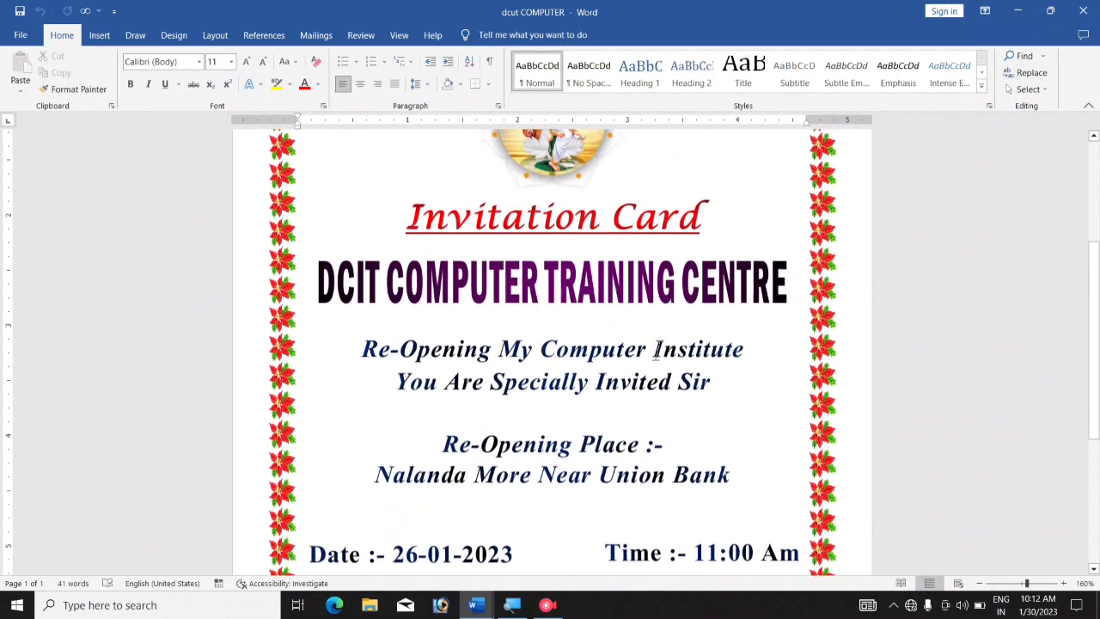
{"action": "scroll", "coordinate": [659, 350], "scroll_direction": "up", "scroll_amount": 1}
{"action": "scroll", "coordinate": [659, 351], "scroll_direction": "up", "scroll_amount": 1}
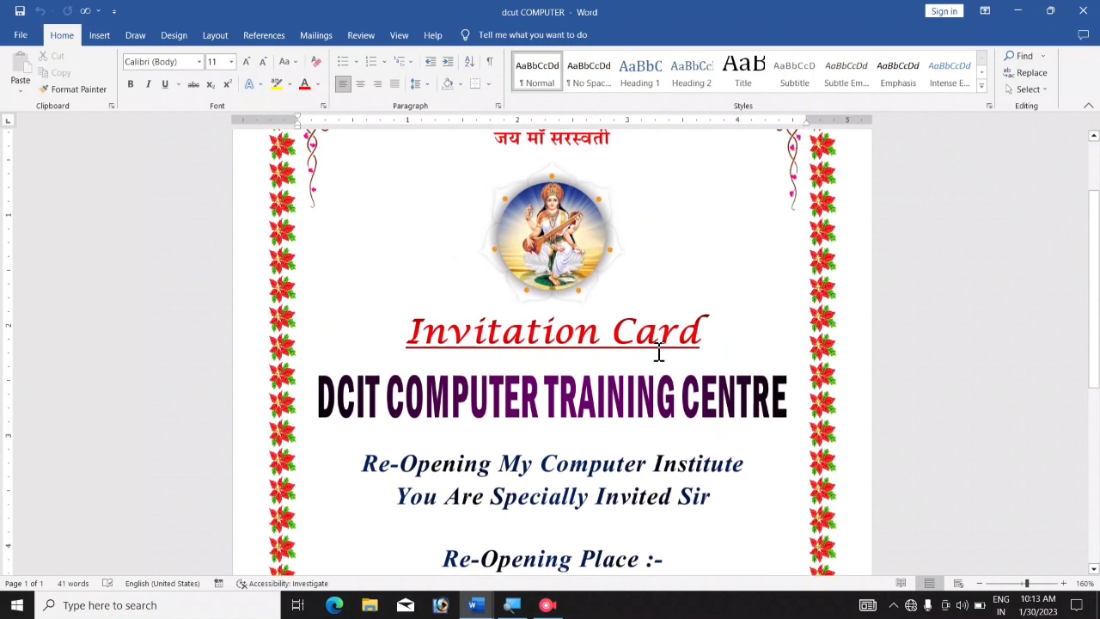
{"action": "scroll", "coordinate": [657, 350], "scroll_direction": "up", "scroll_amount": 1}
{"action": "scroll", "coordinate": [656, 350], "scroll_direction": "up", "scroll_amount": 1}
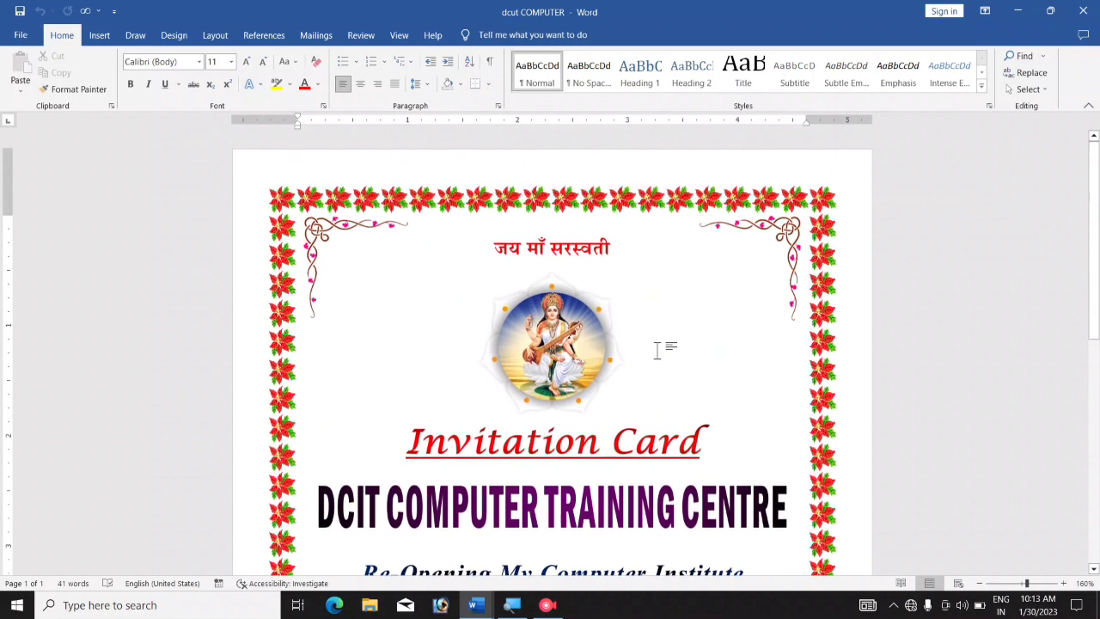
{"action": "scroll", "coordinate": [657, 348], "scroll_direction": "down", "scroll_amount": 2}
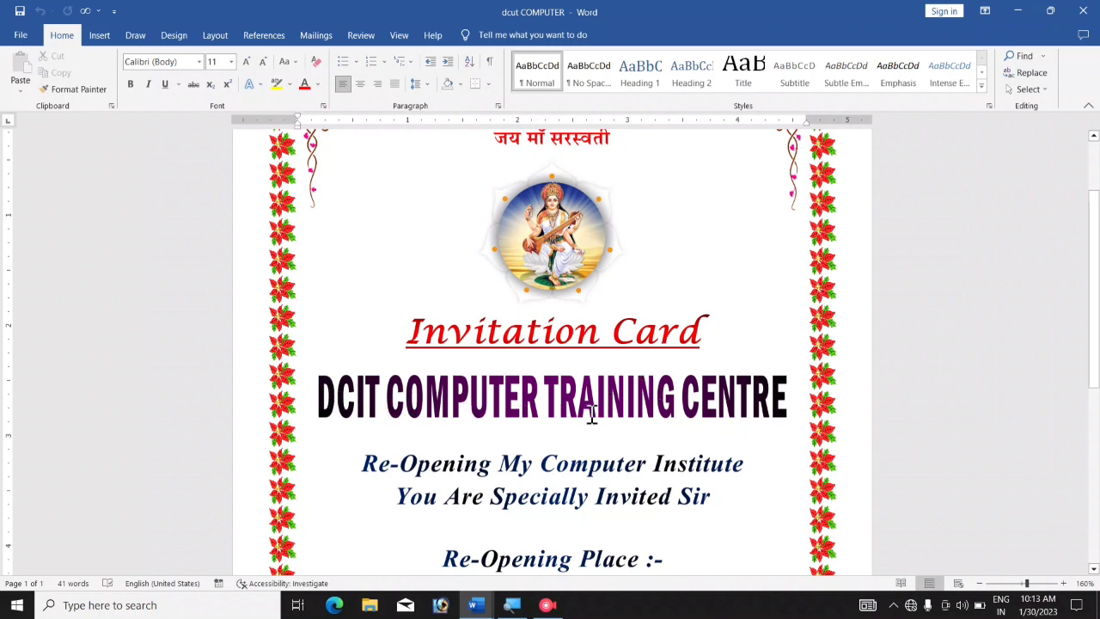
{"action": "scroll", "coordinate": [655, 412], "scroll_direction": "up", "scroll_amount": 2}
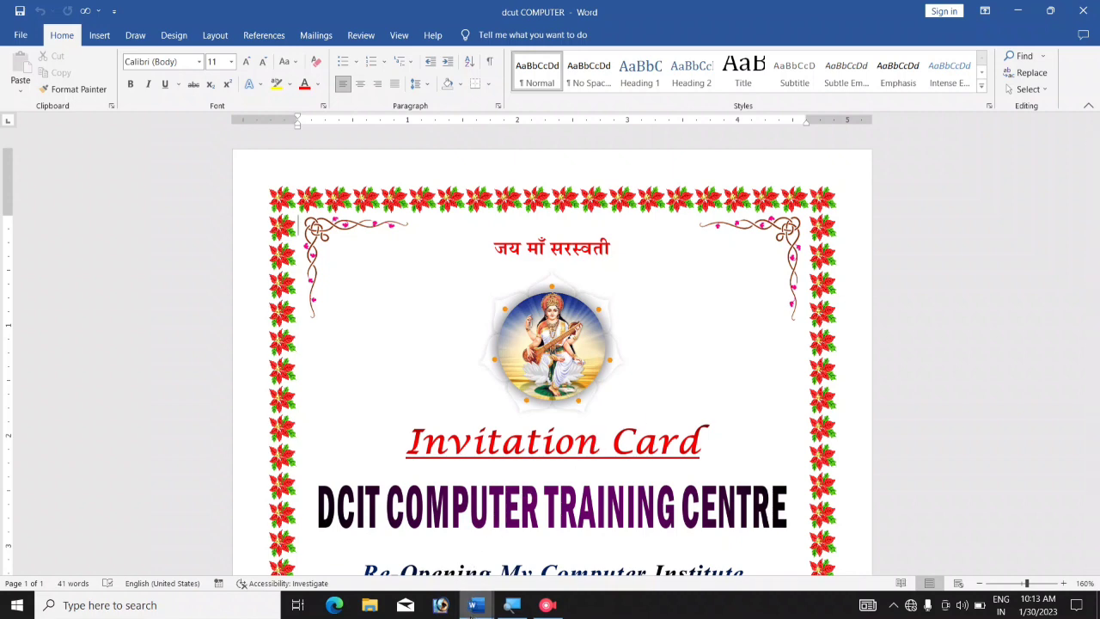
Give the blank dgdg document Narrow 0.5" margins and an A5 page size.
{"action": "mouse_move", "coordinate": [472, 613]}
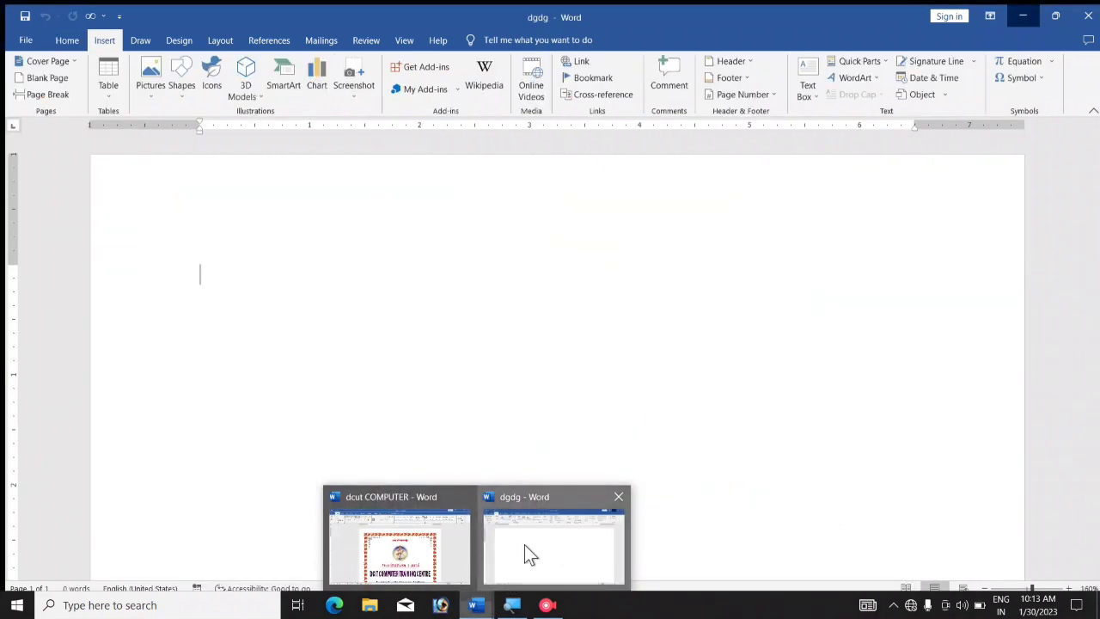
{"action": "left_click", "coordinate": [524, 550]}
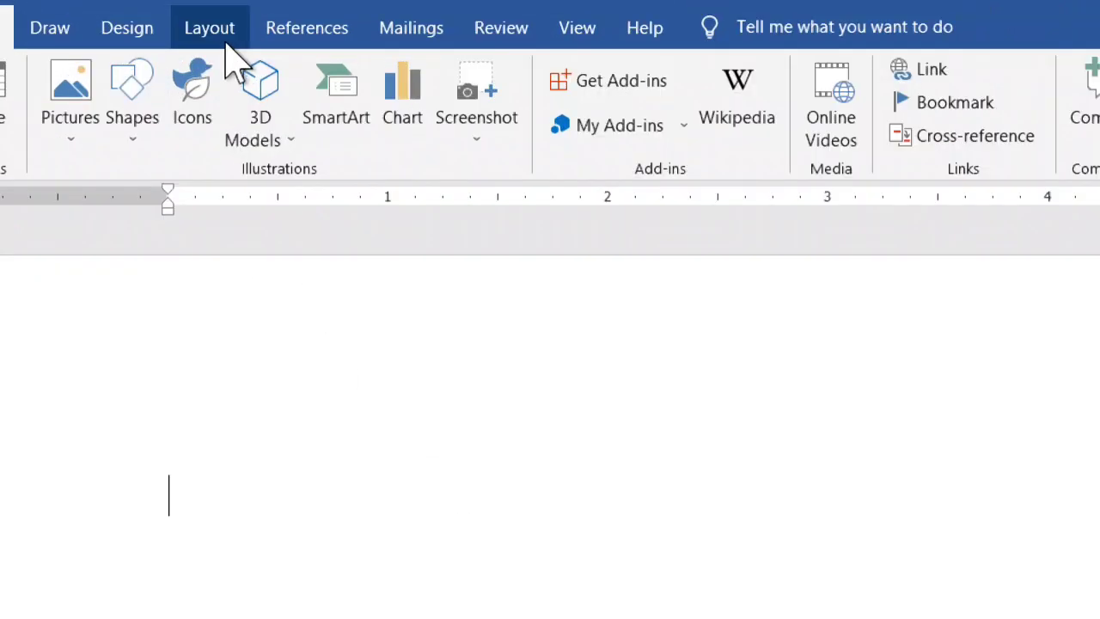
{"action": "left_click", "coordinate": [223, 40]}
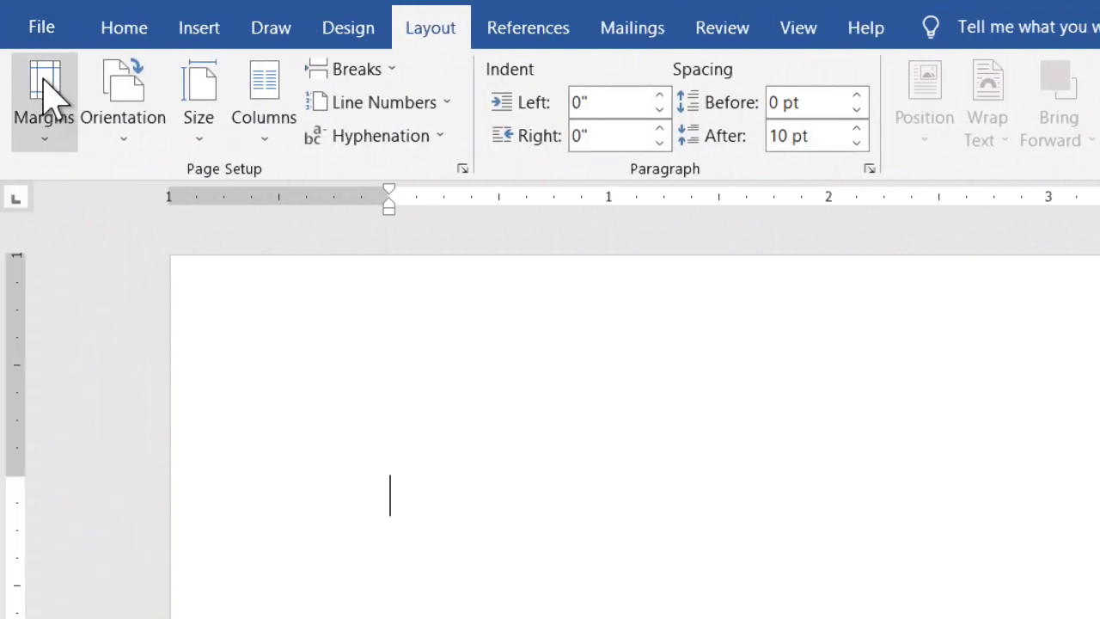
{"action": "left_click", "coordinate": [47, 90]}
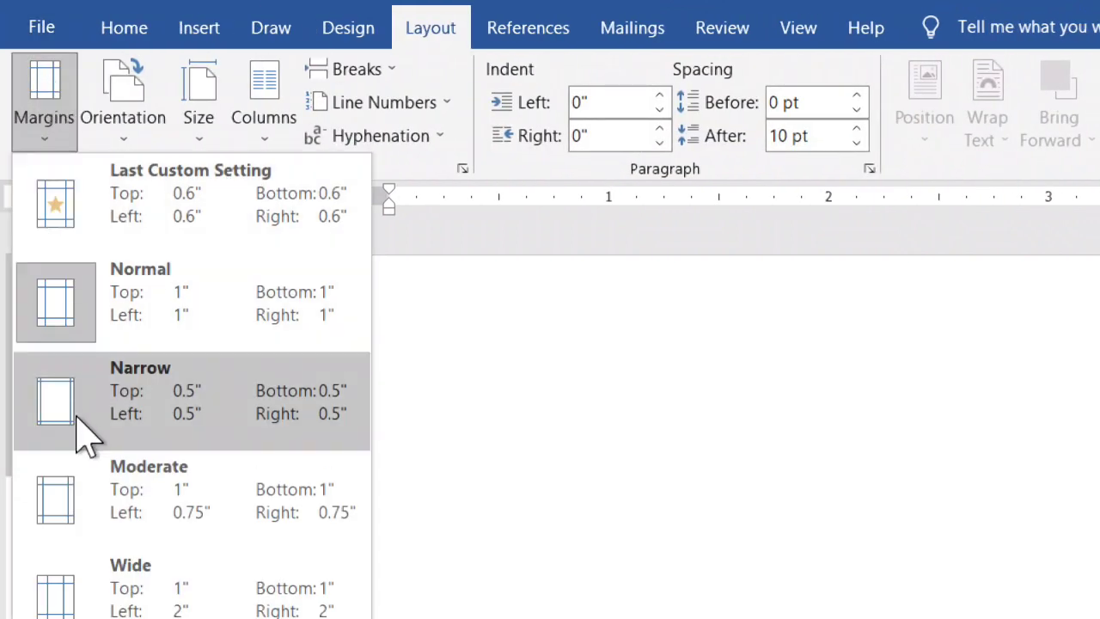
{"action": "left_click", "coordinate": [129, 417]}
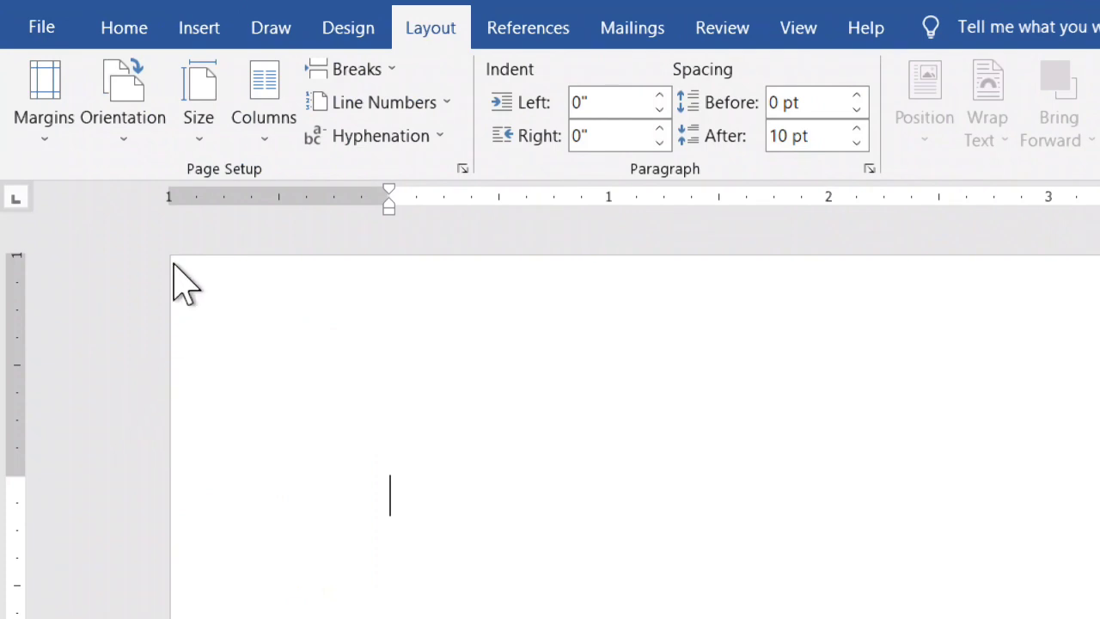
{"action": "left_click", "coordinate": [206, 95]}
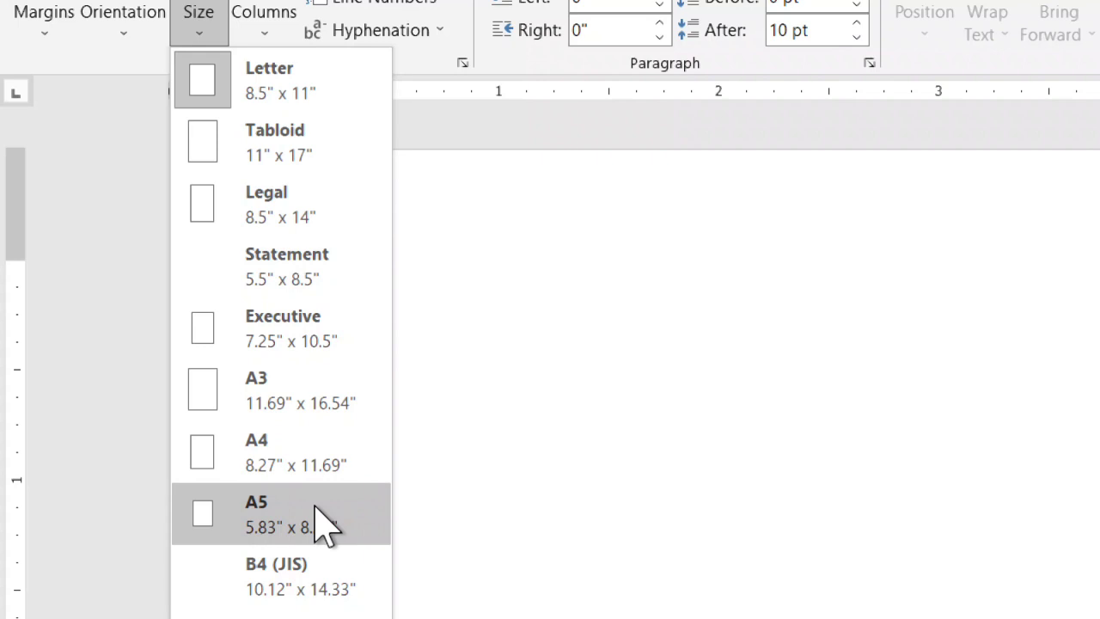
{"action": "left_click", "coordinate": [309, 532]}
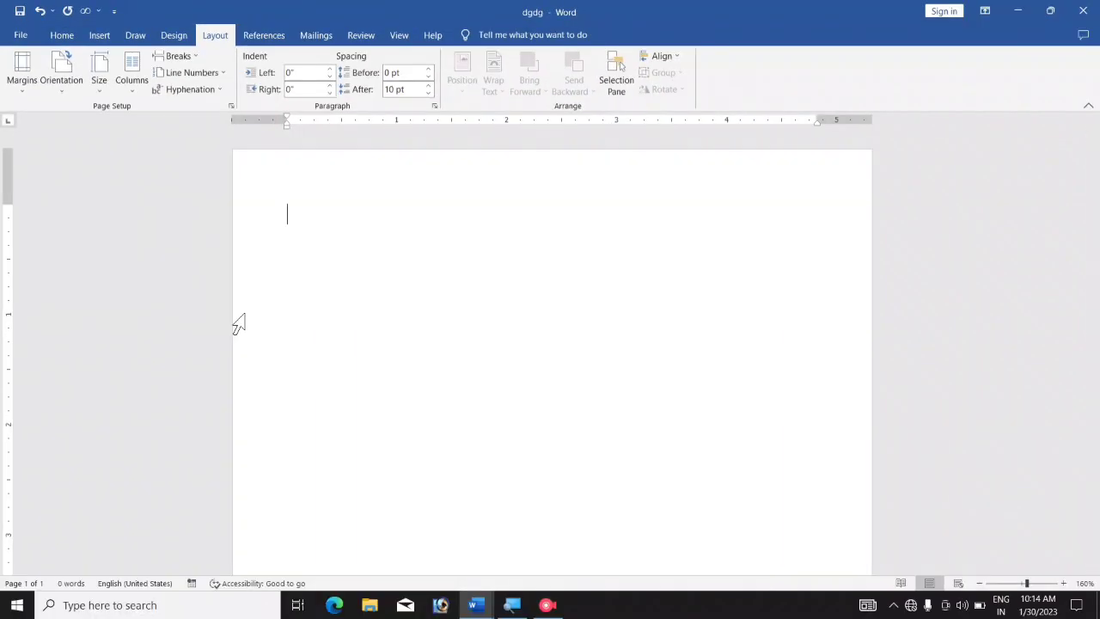
Open the page border settings and choose the Box setting, keeping the colour Automatic.
{"action": "left_click", "coordinate": [175, 39]}
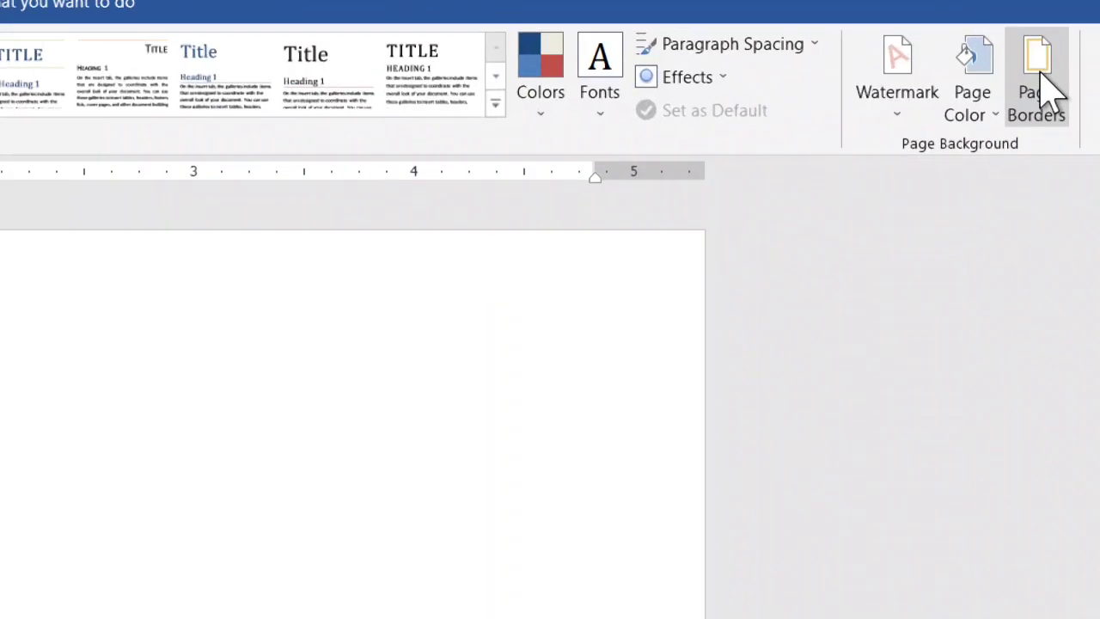
{"action": "left_click", "coordinate": [1044, 86]}
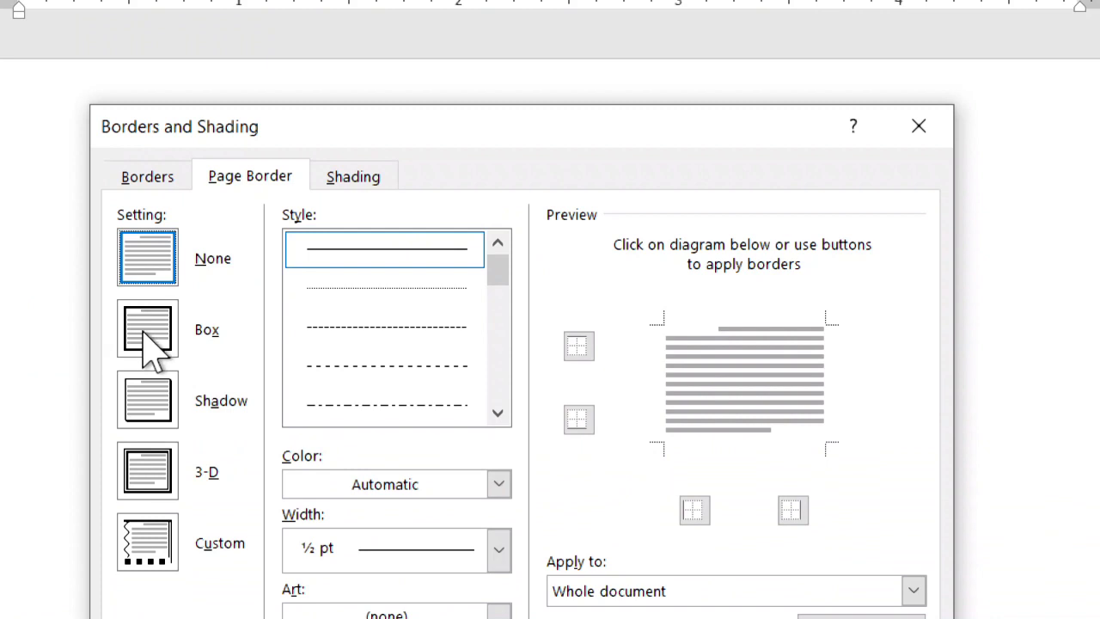
{"action": "left_click", "coordinate": [145, 337]}
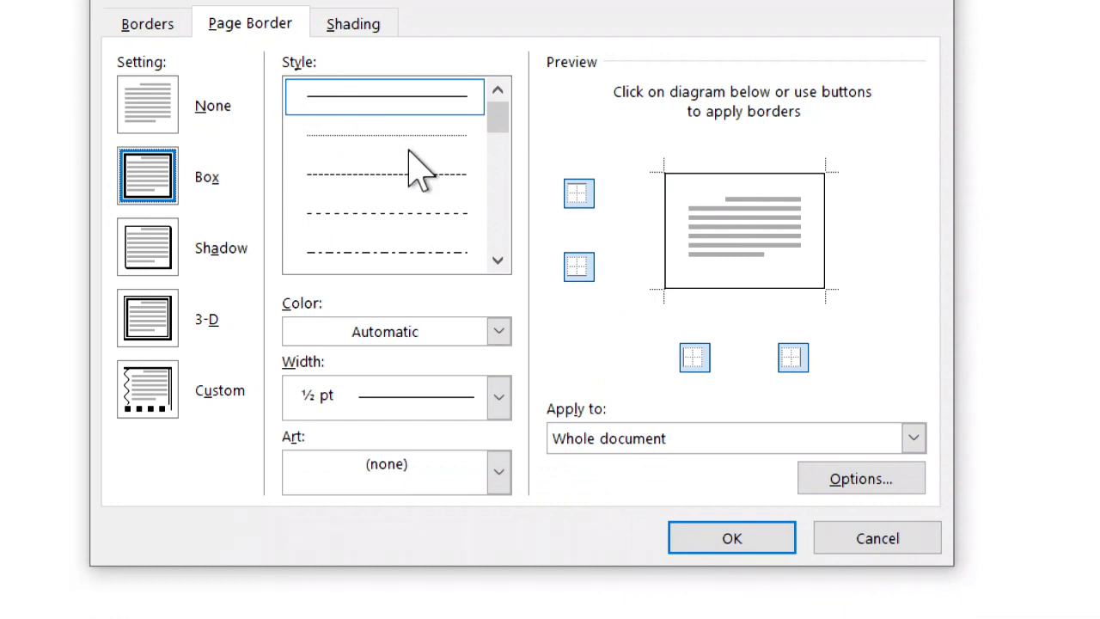
{"action": "scroll", "coordinate": [413, 167], "scroll_direction": "down", "scroll_amount": 1}
{"action": "scroll", "coordinate": [413, 166], "scroll_direction": "down", "scroll_amount": 1}
{"action": "scroll", "coordinate": [412, 167], "scroll_direction": "down", "scroll_amount": 1}
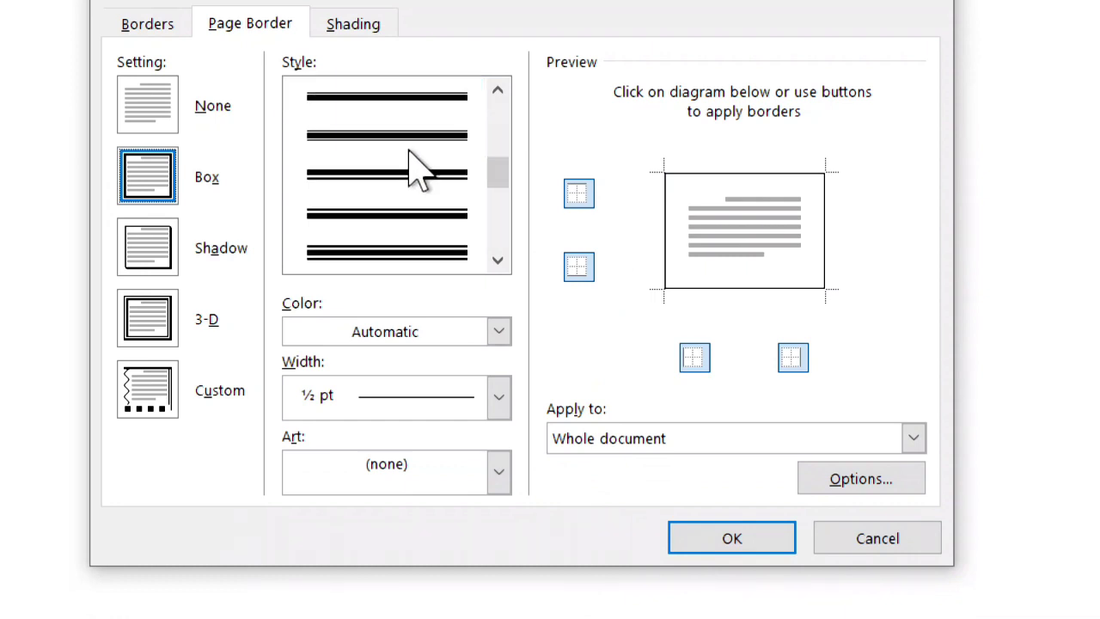
{"action": "left_click", "coordinate": [501, 335]}
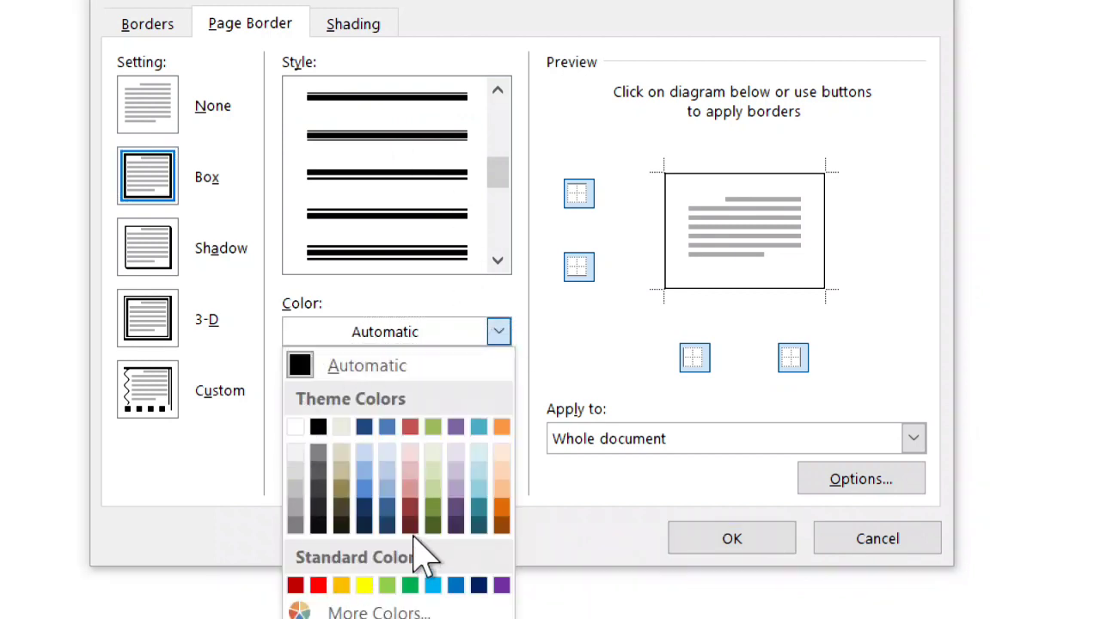
{"action": "left_click", "coordinate": [446, 290]}
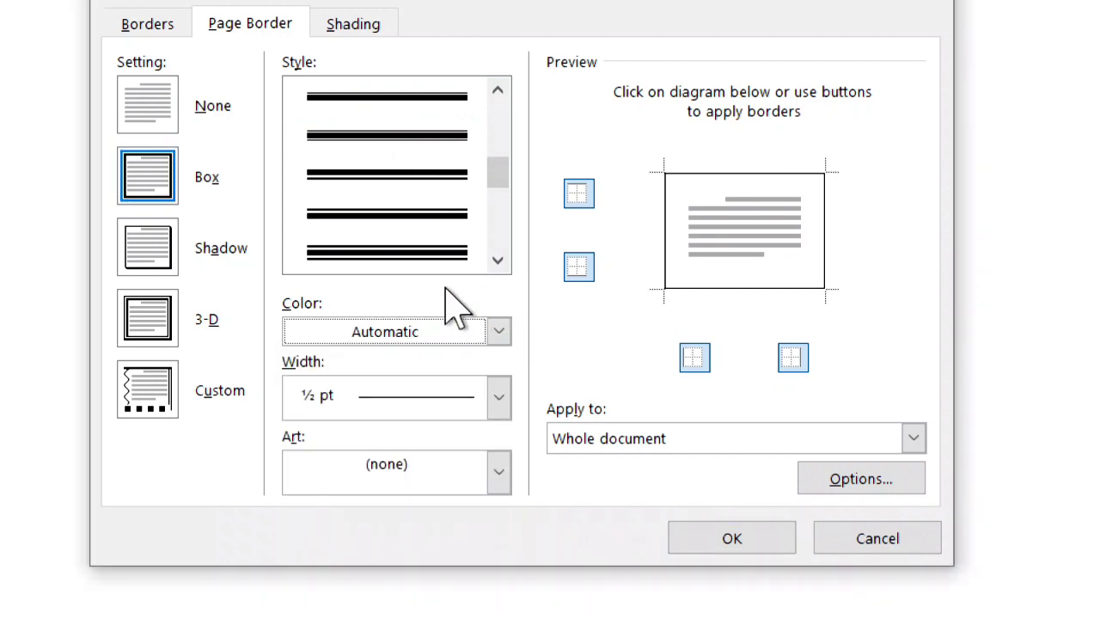
Browse the Art border list down to the poinsettia border.
{"action": "left_click", "coordinate": [500, 473]}
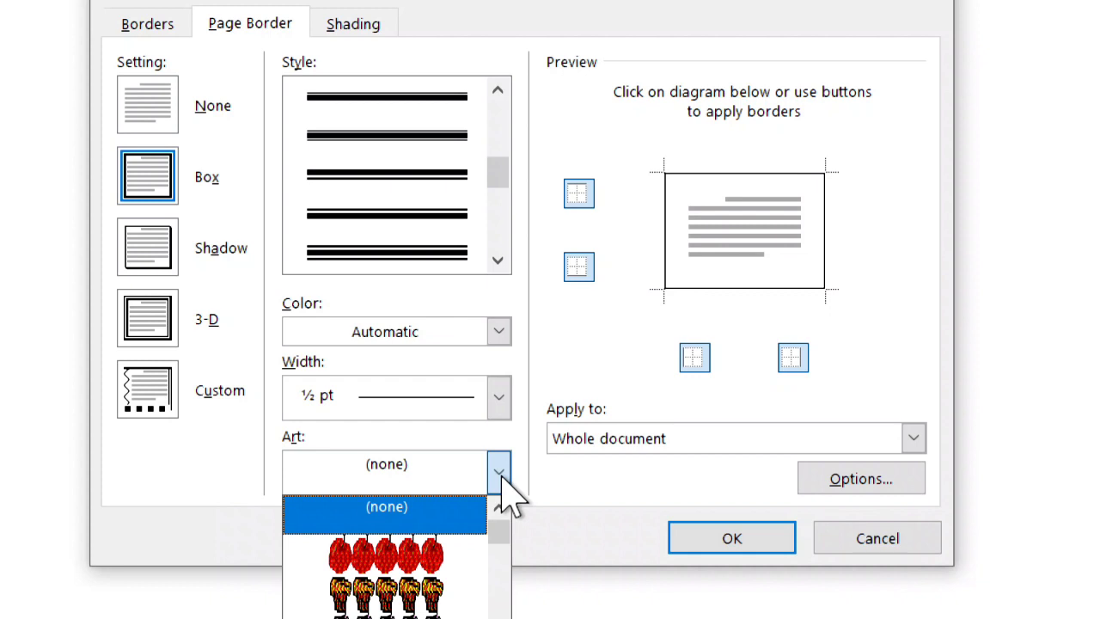
{"action": "scroll", "coordinate": [467, 555], "scroll_direction": "down", "scroll_amount": 1}
{"action": "scroll", "coordinate": [466, 557], "scroll_direction": "up", "scroll_amount": 1}
{"action": "scroll", "coordinate": [455, 525], "scroll_direction": "down", "scroll_amount": 1}
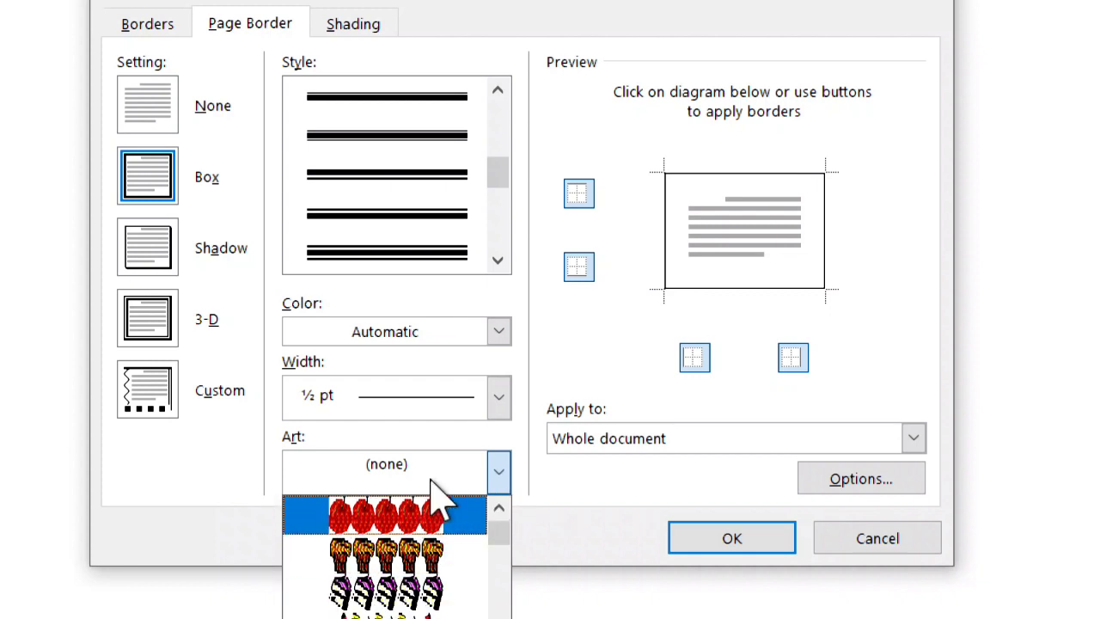
{"action": "scroll", "coordinate": [440, 502], "scroll_direction": "down", "scroll_amount": 1}
{"action": "scroll", "coordinate": [441, 474], "scroll_direction": "down", "scroll_amount": 1}
{"action": "scroll", "coordinate": [427, 559], "scroll_direction": "down", "scroll_amount": 1}
{"action": "scroll", "coordinate": [429, 555], "scroll_direction": "down", "scroll_amount": 1}
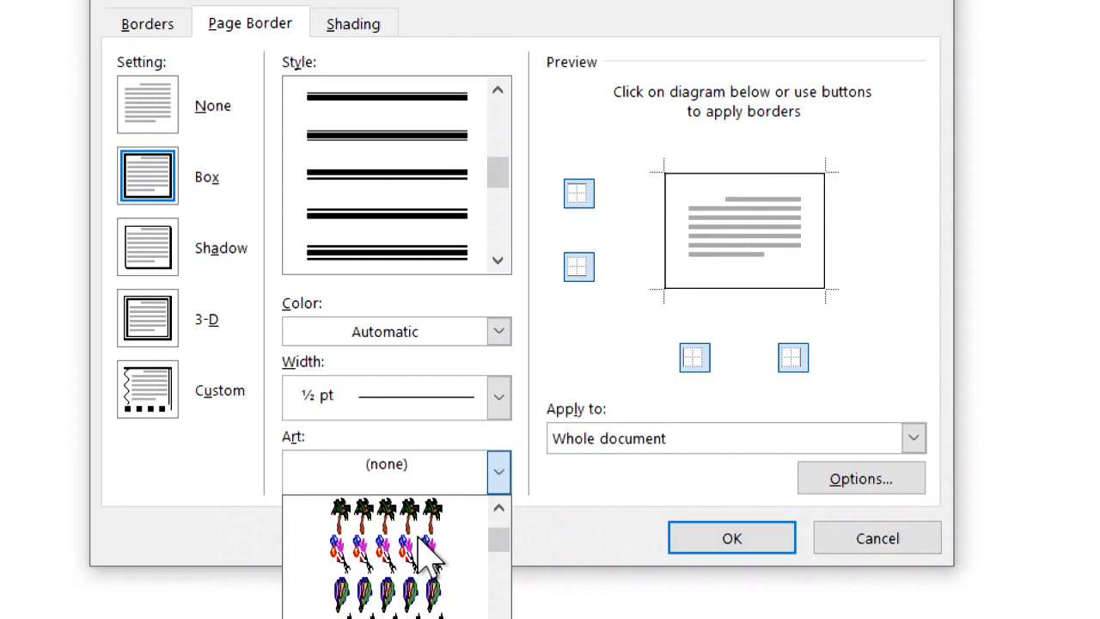
{"action": "scroll", "coordinate": [430, 556], "scroll_direction": "down", "scroll_amount": 1}
{"action": "scroll", "coordinate": [425, 561], "scroll_direction": "down", "scroll_amount": 1}
{"action": "scroll", "coordinate": [425, 560], "scroll_direction": "down", "scroll_amount": 1}
{"action": "scroll", "coordinate": [430, 557], "scroll_direction": "down", "scroll_amount": 1}
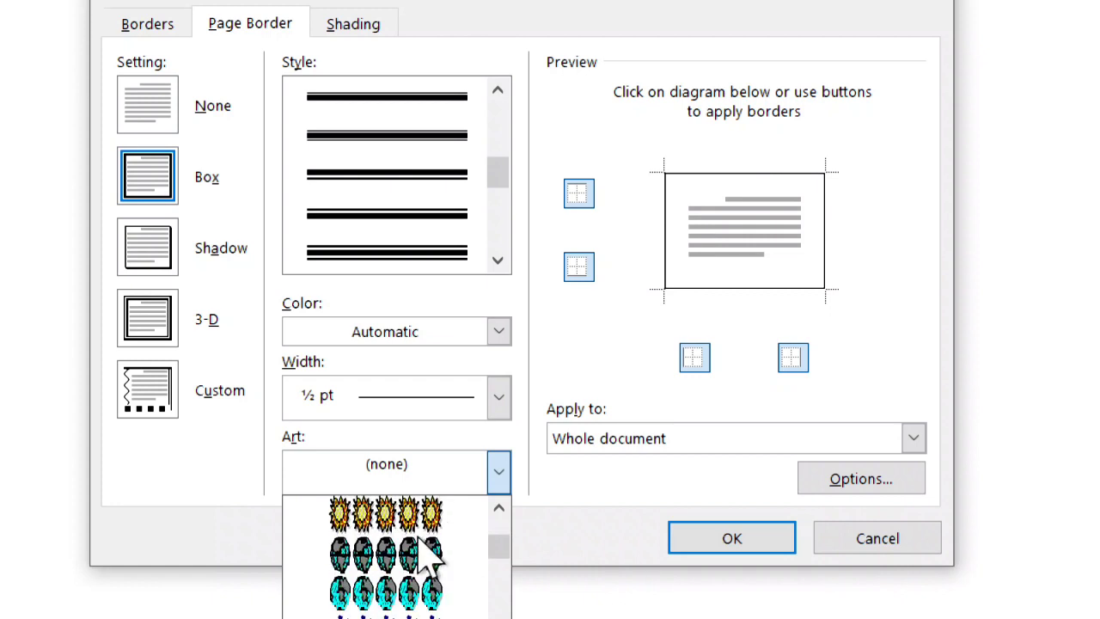
{"action": "scroll", "coordinate": [430, 558], "scroll_direction": "down", "scroll_amount": 2}
{"action": "scroll", "coordinate": [429, 559], "scroll_direction": "down", "scroll_amount": 1}
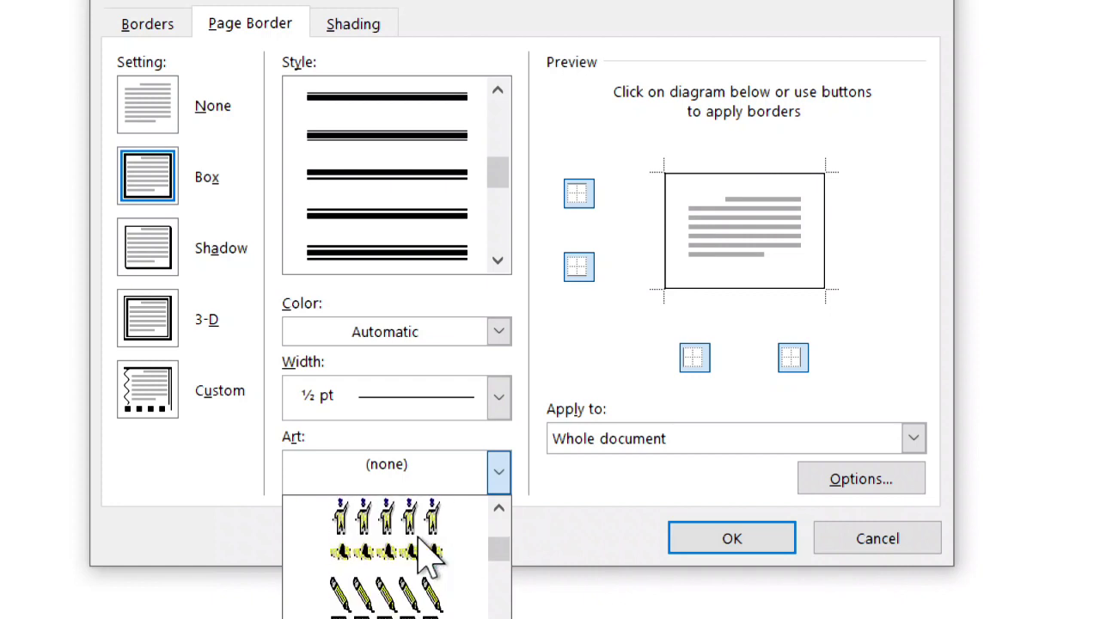
{"action": "scroll", "coordinate": [430, 556], "scroll_direction": "down", "scroll_amount": 1}
{"action": "scroll", "coordinate": [430, 557], "scroll_direction": "down", "scroll_amount": 1}
{"action": "scroll", "coordinate": [430, 557], "scroll_direction": "down", "scroll_amount": 1}
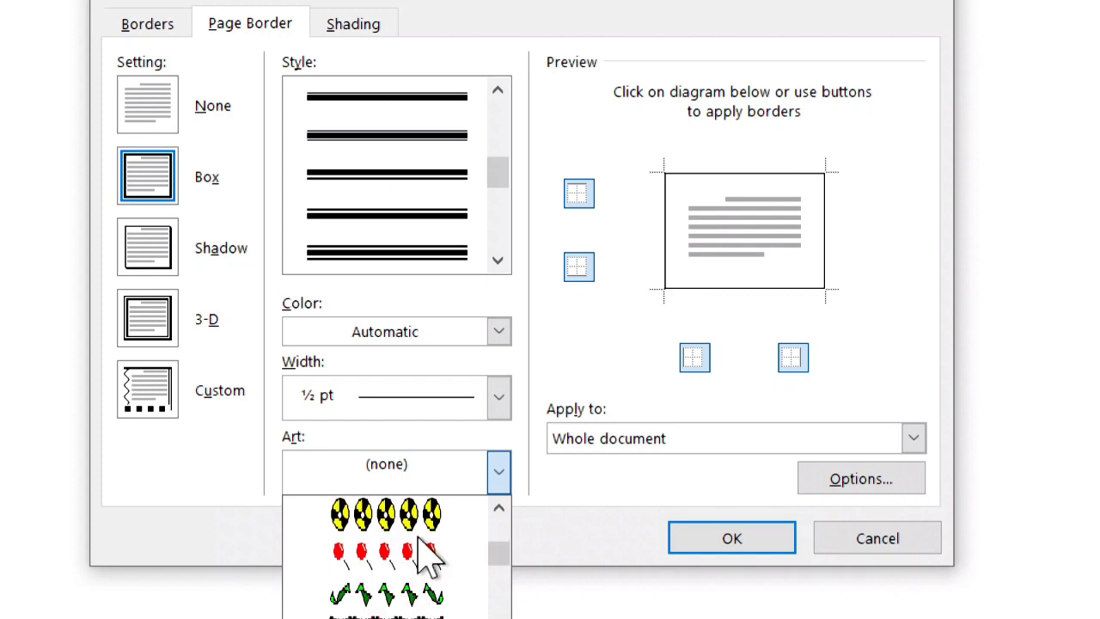
{"action": "scroll", "coordinate": [429, 556], "scroll_direction": "down", "scroll_amount": 1}
{"action": "scroll", "coordinate": [430, 557], "scroll_direction": "down", "scroll_amount": 1}
{"action": "scroll", "coordinate": [430, 556], "scroll_direction": "down", "scroll_amount": 1}
{"action": "scroll", "coordinate": [430, 557], "scroll_direction": "down", "scroll_amount": 1}
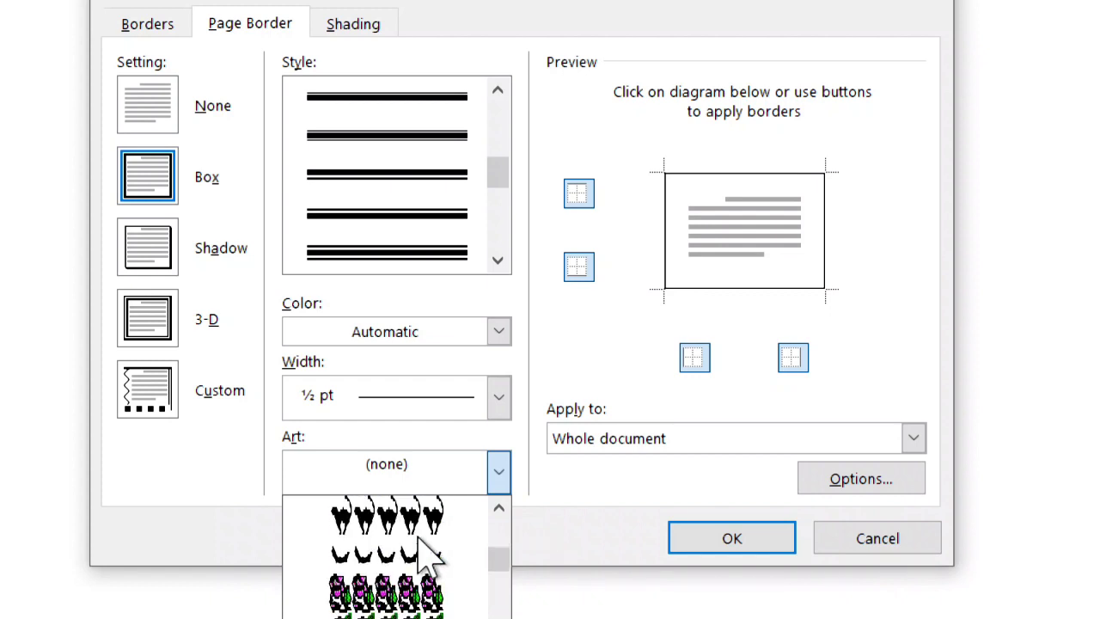
{"action": "scroll", "coordinate": [429, 558], "scroll_direction": "down", "scroll_amount": 1}
{"action": "scroll", "coordinate": [429, 558], "scroll_direction": "down", "scroll_amount": 2}
{"action": "scroll", "coordinate": [417, 563], "scroll_direction": "up", "scroll_amount": 1}
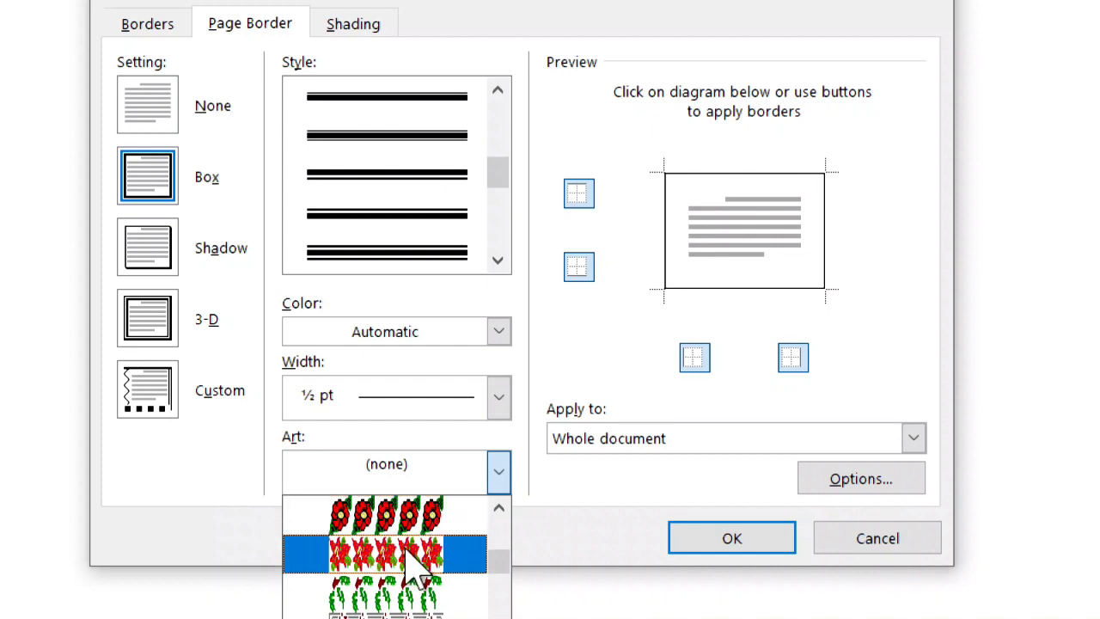
Apply the red poinsettia art as a 31 pt border around the whole page.
{"action": "left_click", "coordinate": [851, 262]}
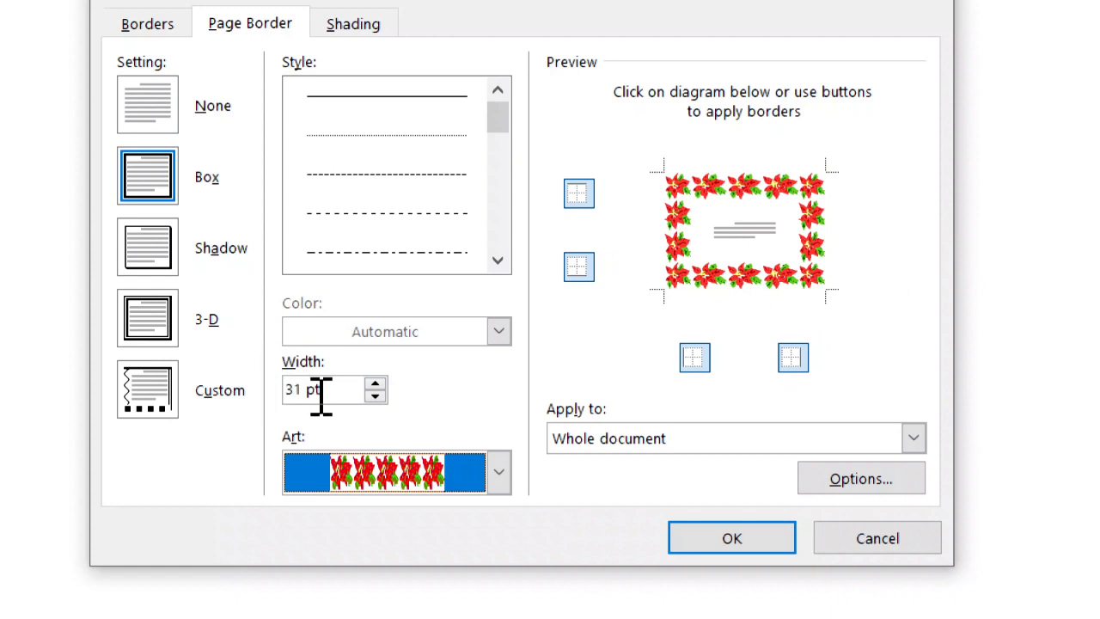
{"action": "left_click", "coordinate": [711, 550]}
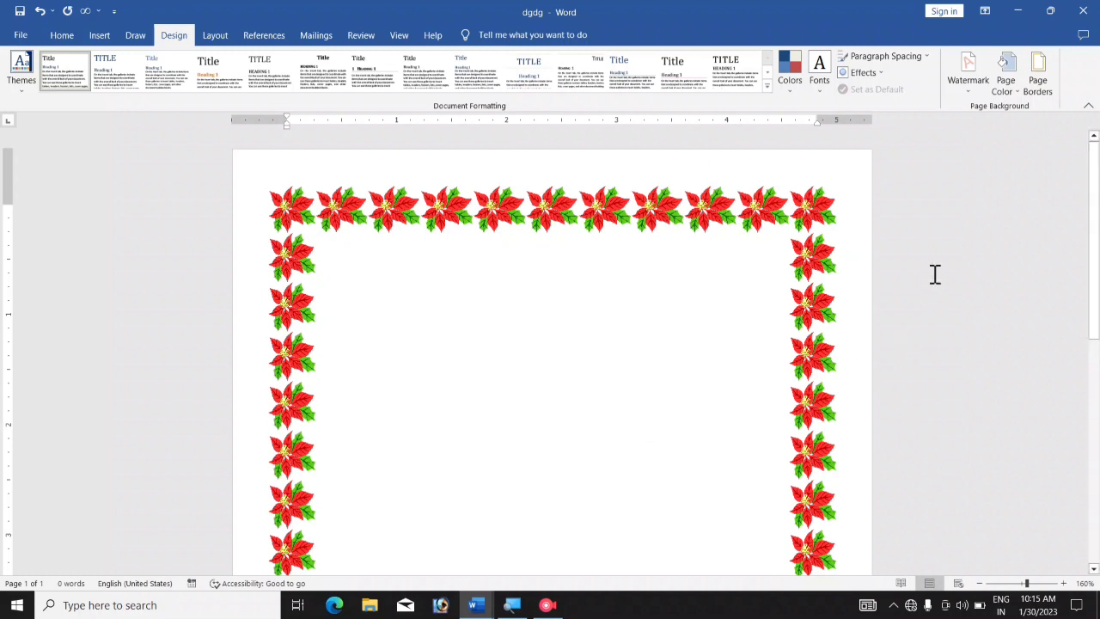
Reduce the poinsettia page border width from 31 pt to 22 pt.
{"action": "left_click", "coordinate": [1037, 84]}
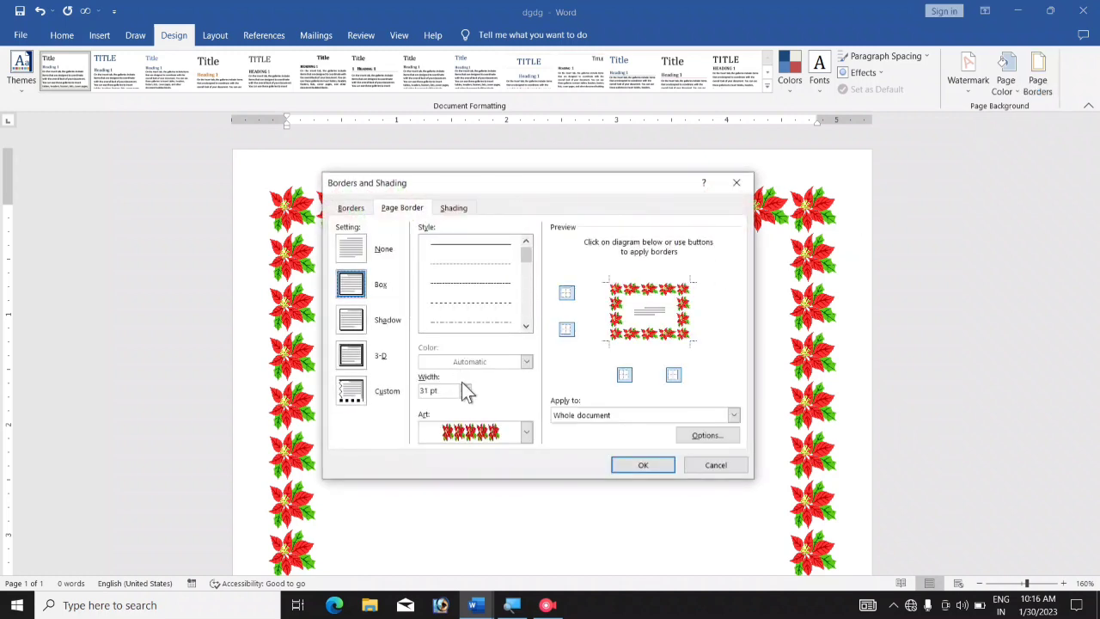
{"action": "key", "text": "super"}
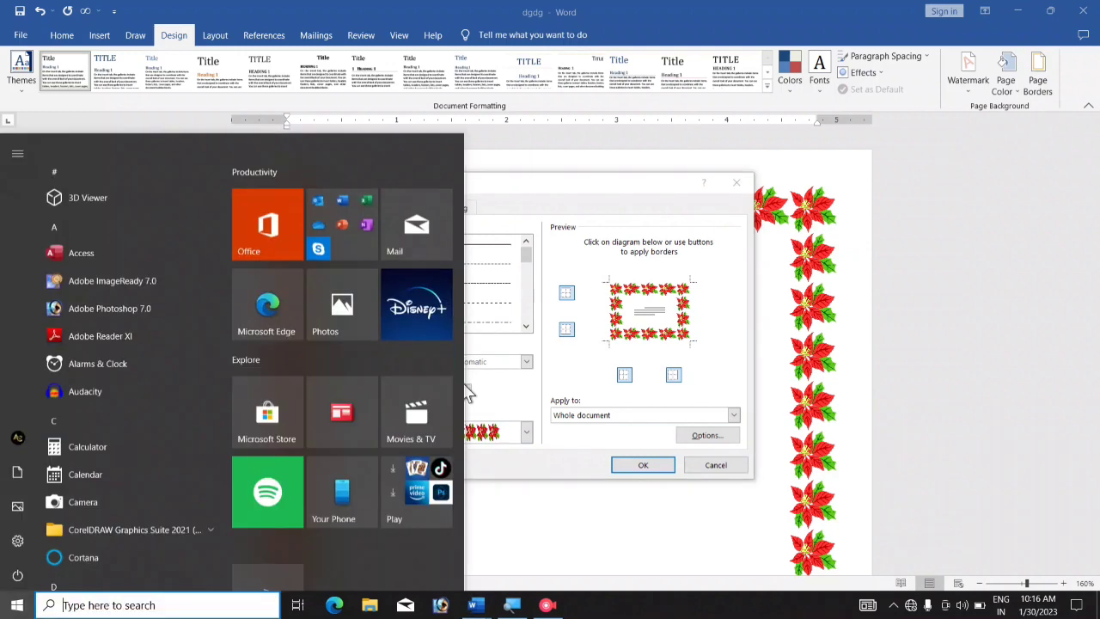
{"action": "key", "text": "super"}
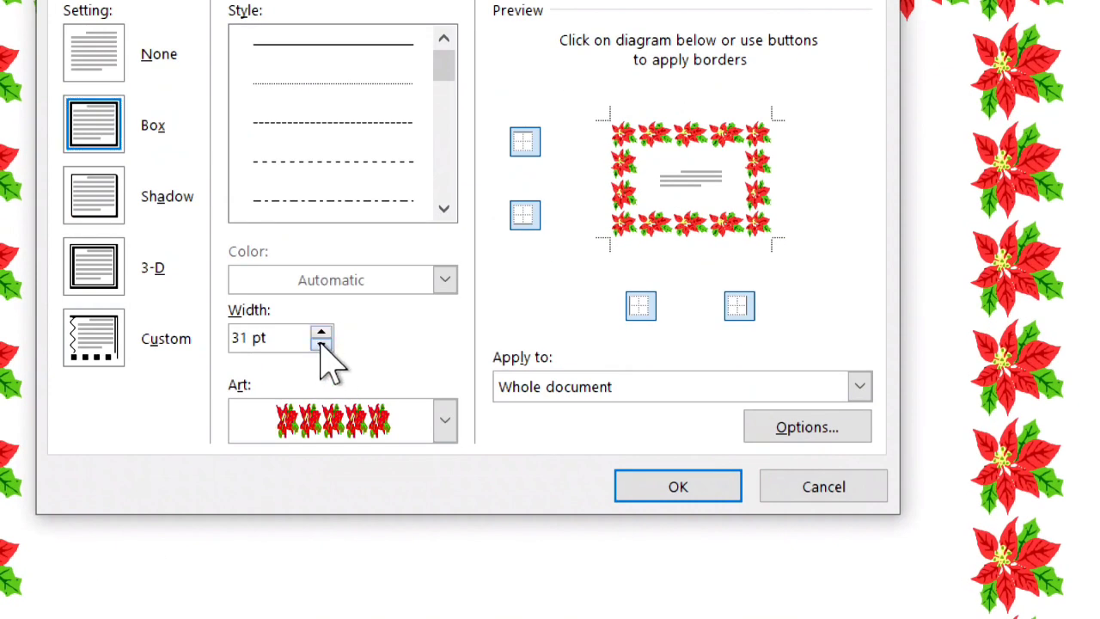
{"action": "left_click", "coordinate": [323, 345]}
{"action": "left_click", "coordinate": [323, 344]}
{"action": "left_click", "coordinate": [323, 344]}
{"action": "left_click", "coordinate": [605, 318]}
{"action": "left_click", "coordinate": [605, 318]}
{"action": "left_click", "coordinate": [605, 318]}
{"action": "left_click", "coordinate": [605, 318]}
{"action": "left_click", "coordinate": [605, 318]}
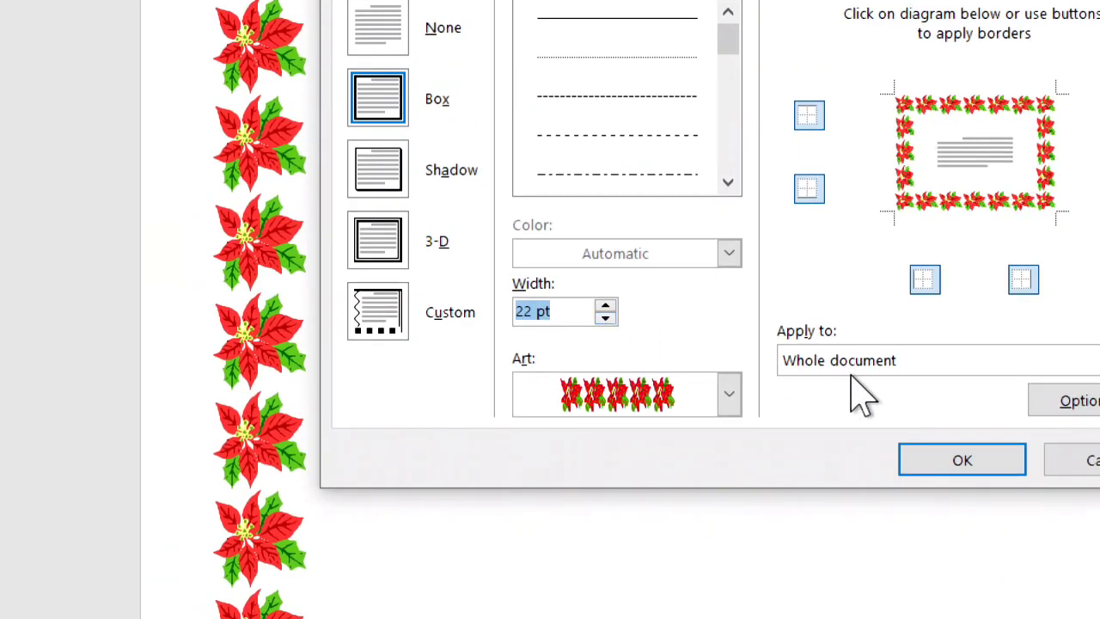
{"action": "left_click", "coordinate": [987, 464]}
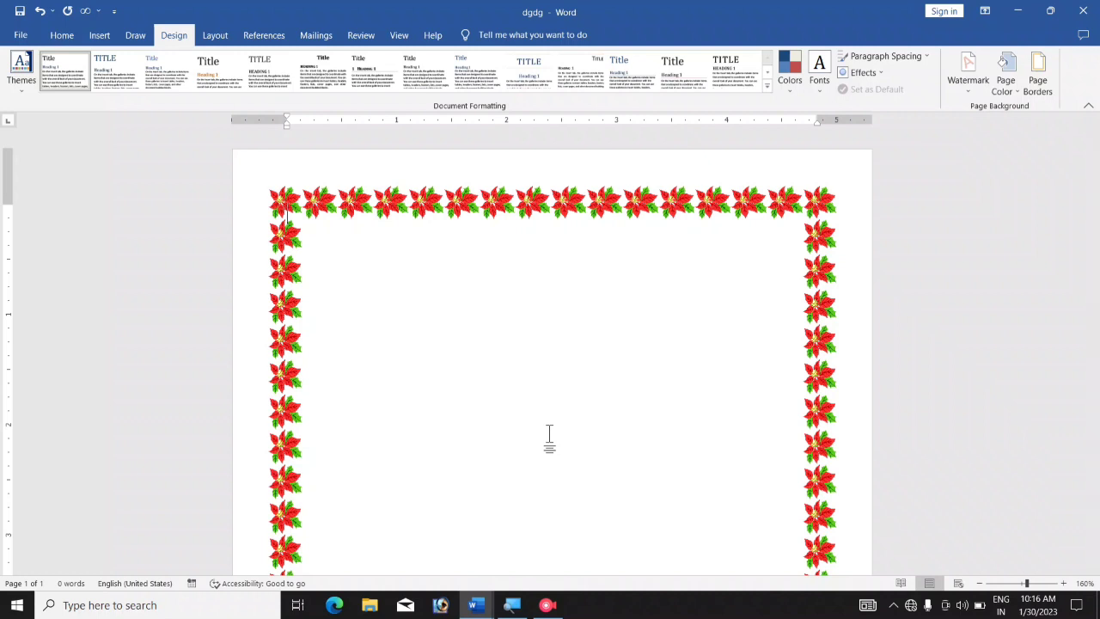
Check the 22 pt bordered page, then bring up the Insert commands.
{"action": "scroll", "coordinate": [549, 438], "scroll_direction": "down", "scroll_amount": 3}
{"action": "scroll", "coordinate": [549, 438], "scroll_direction": "down", "scroll_amount": 6}
{"action": "scroll", "coordinate": [549, 429], "scroll_direction": "up", "scroll_amount": 7}
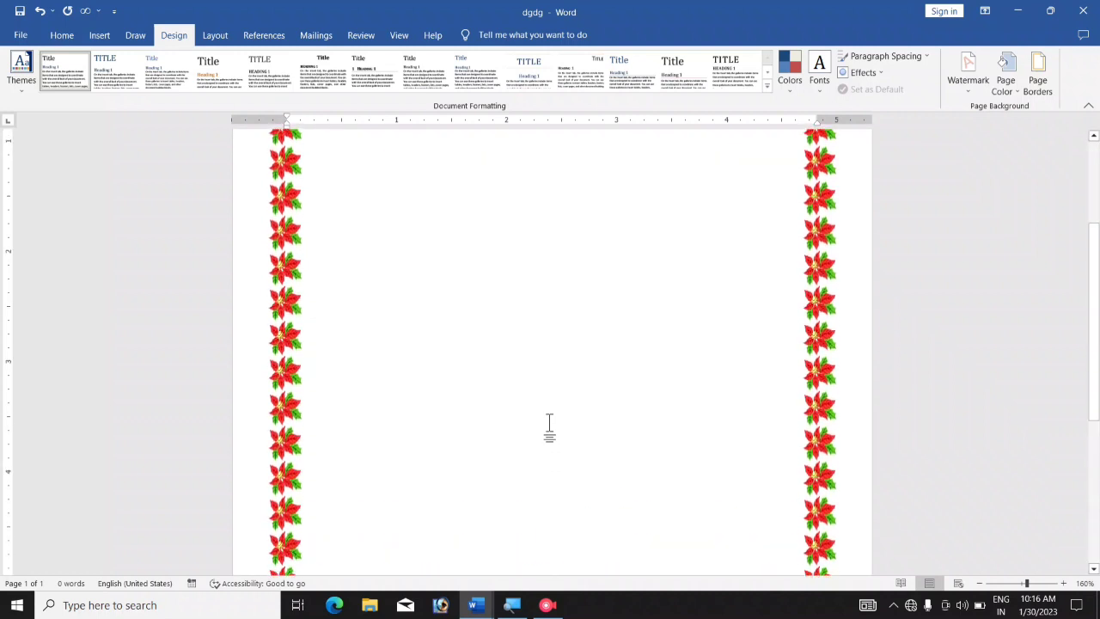
{"action": "scroll", "coordinate": [549, 425], "scroll_direction": "up", "scroll_amount": 3}
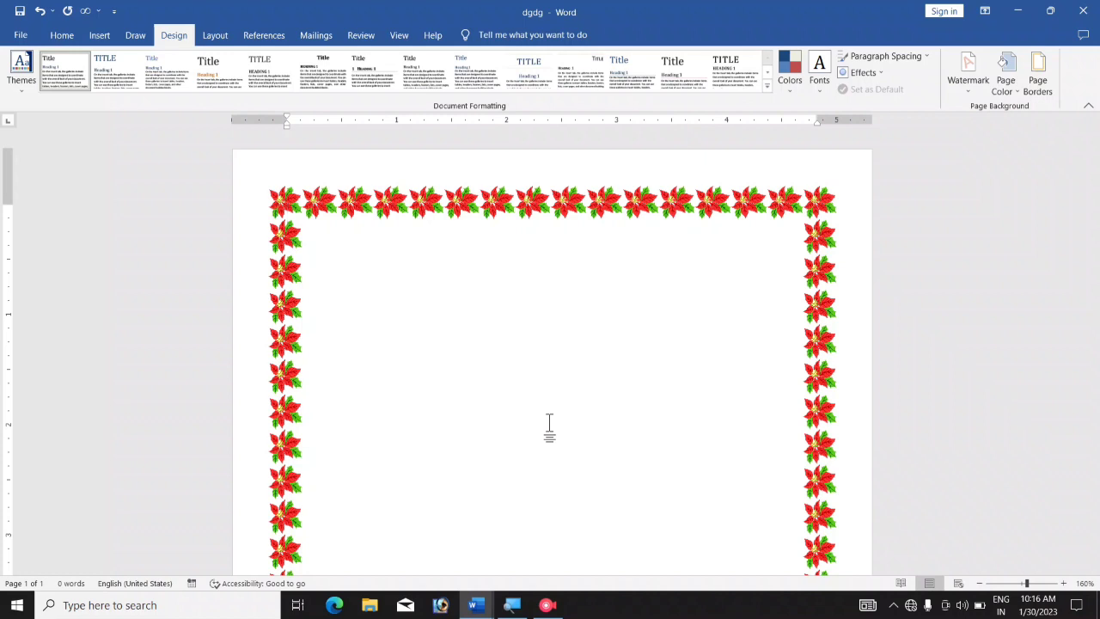
{"action": "left_click", "coordinate": [99, 38]}
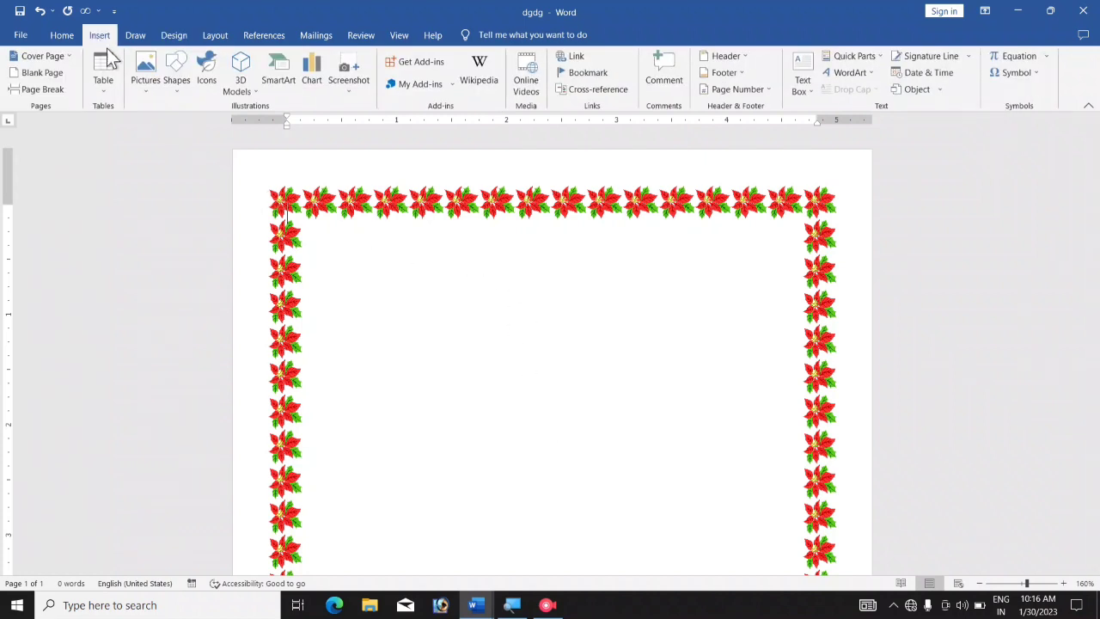
Insert the corner-border PNG from Downloads, a 3.81" by 4.83" vine picture, onto the page.
{"action": "left_click", "coordinate": [146, 70]}
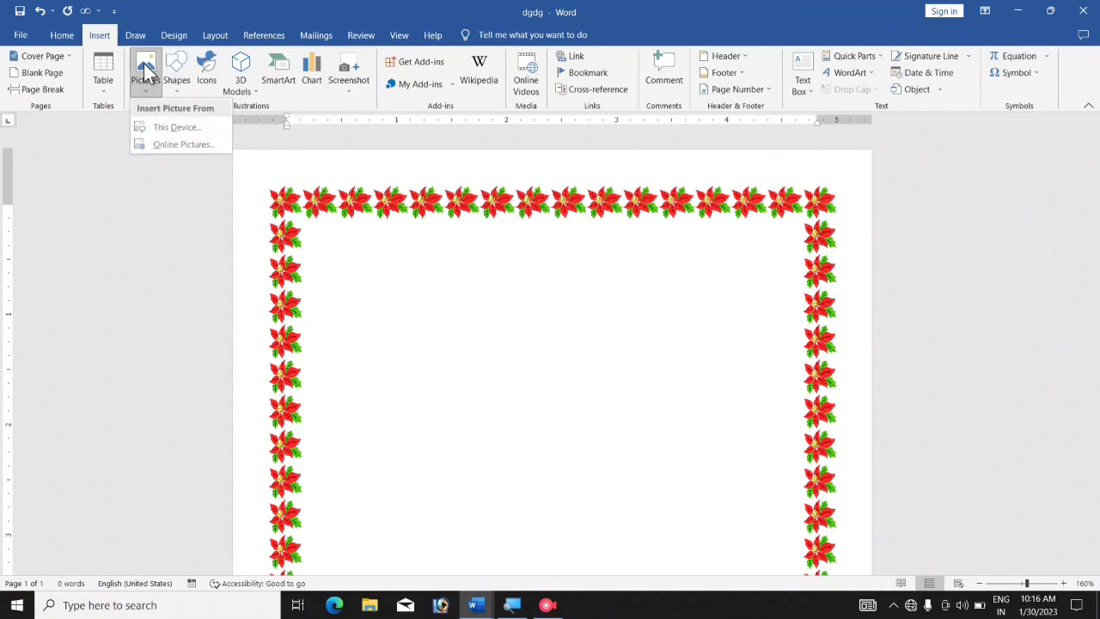
{"action": "left_click", "coordinate": [196, 127]}
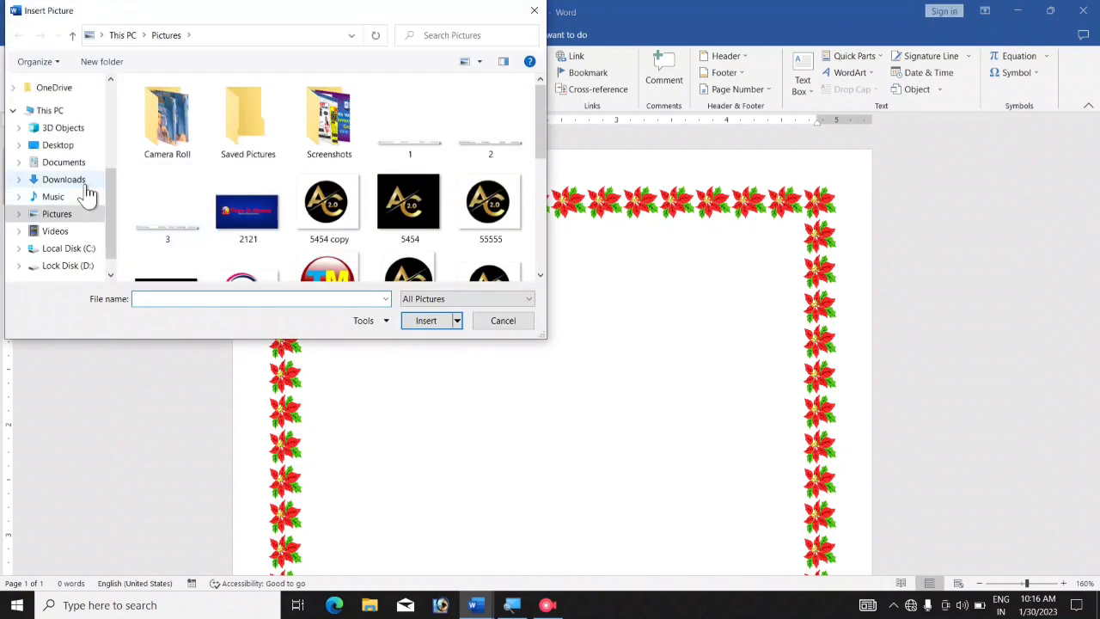
{"action": "left_click", "coordinate": [85, 184]}
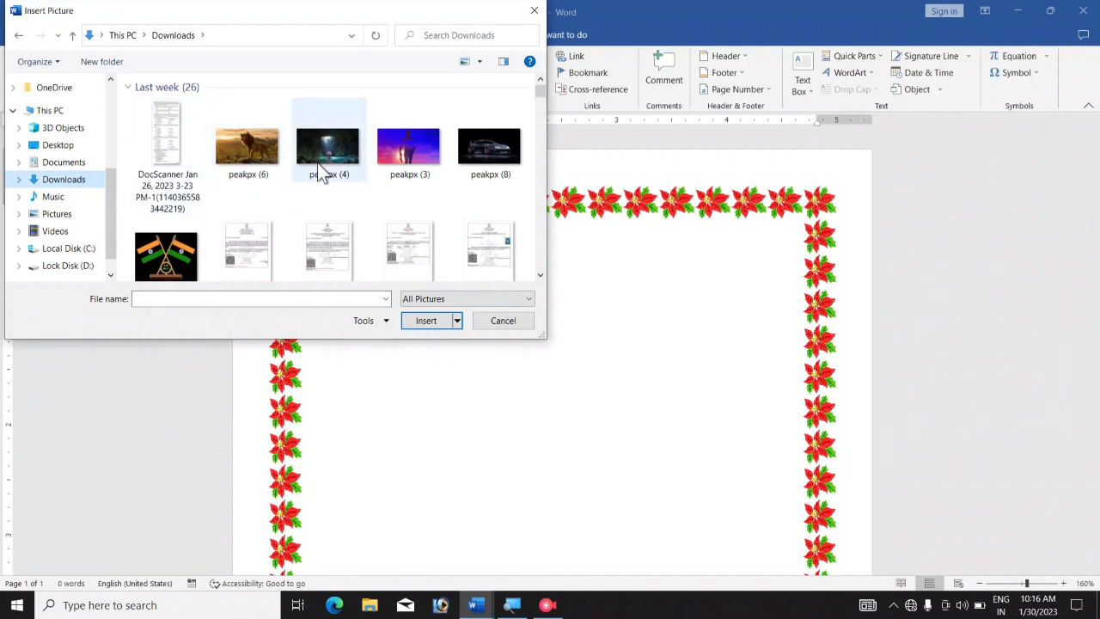
{"action": "scroll", "coordinate": [317, 162], "scroll_direction": "down", "scroll_amount": 1}
{"action": "scroll", "coordinate": [399, 176], "scroll_direction": "down", "scroll_amount": 5}
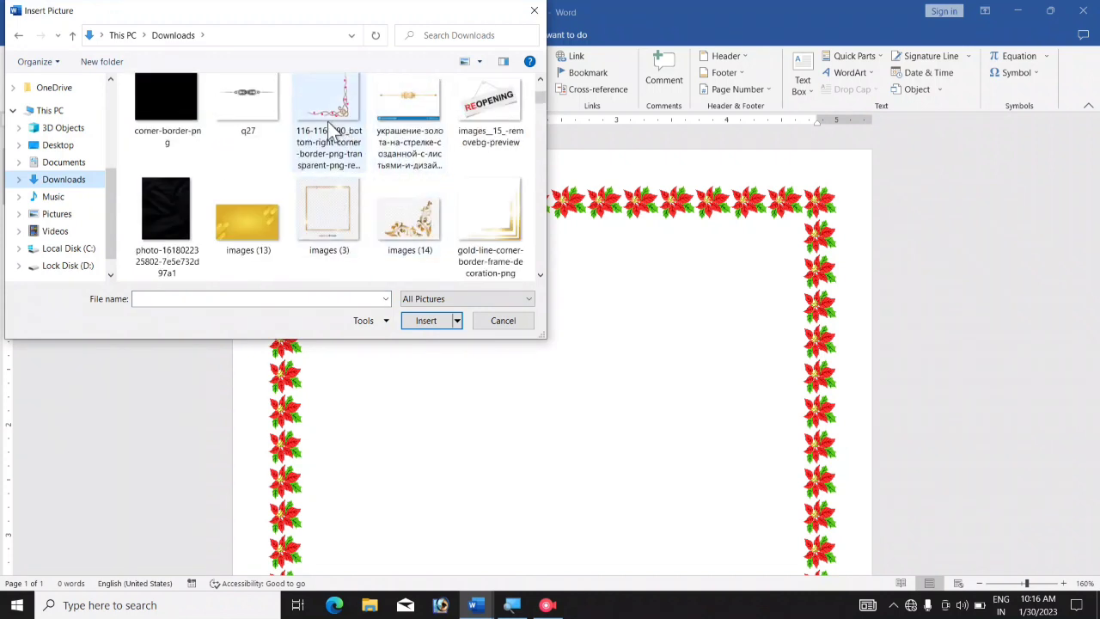
{"action": "scroll", "coordinate": [378, 170], "scroll_direction": "down", "scroll_amount": 2}
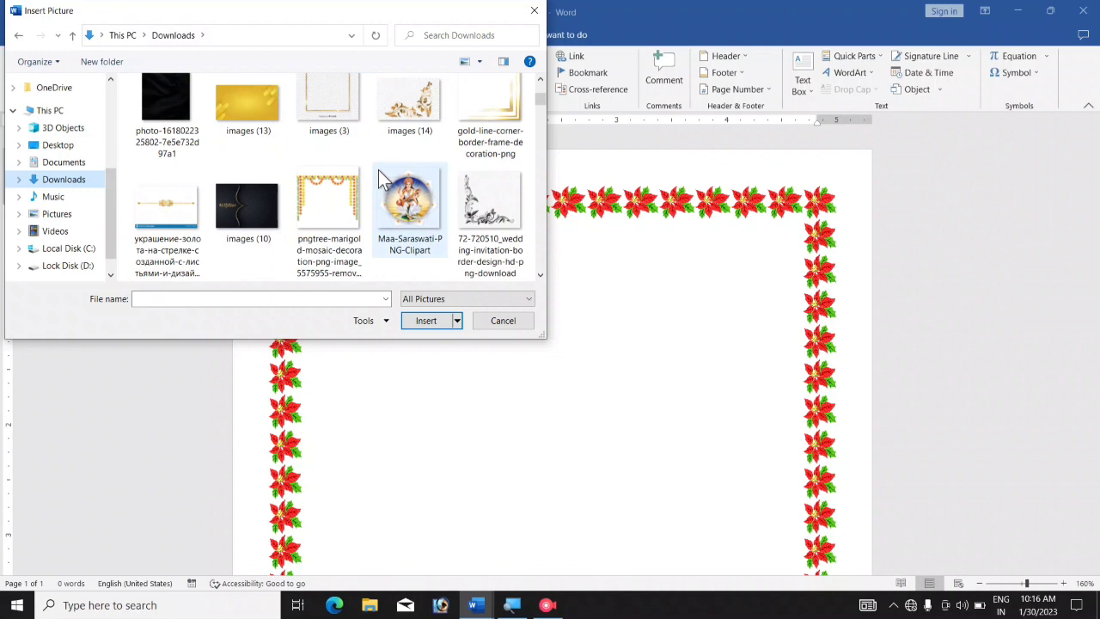
{"action": "scroll", "coordinate": [343, 138], "scroll_direction": "up", "scroll_amount": 2}
{"action": "left_click", "coordinate": [343, 137]}
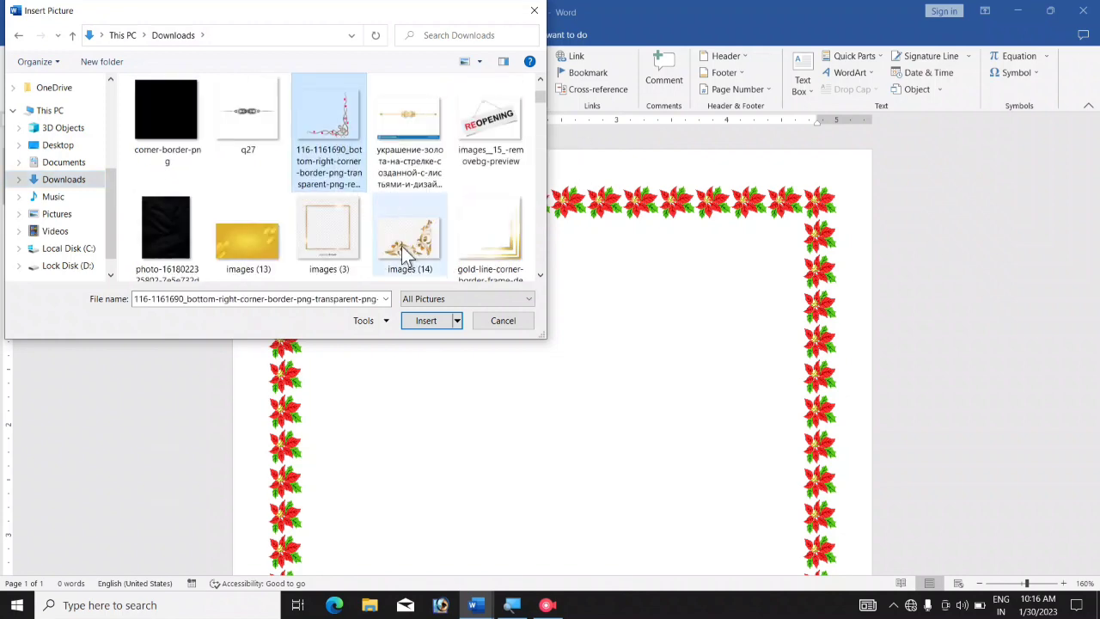
{"action": "left_click", "coordinate": [424, 321]}
{"action": "scroll", "coordinate": [685, 347], "scroll_direction": "down", "scroll_amount": 2}
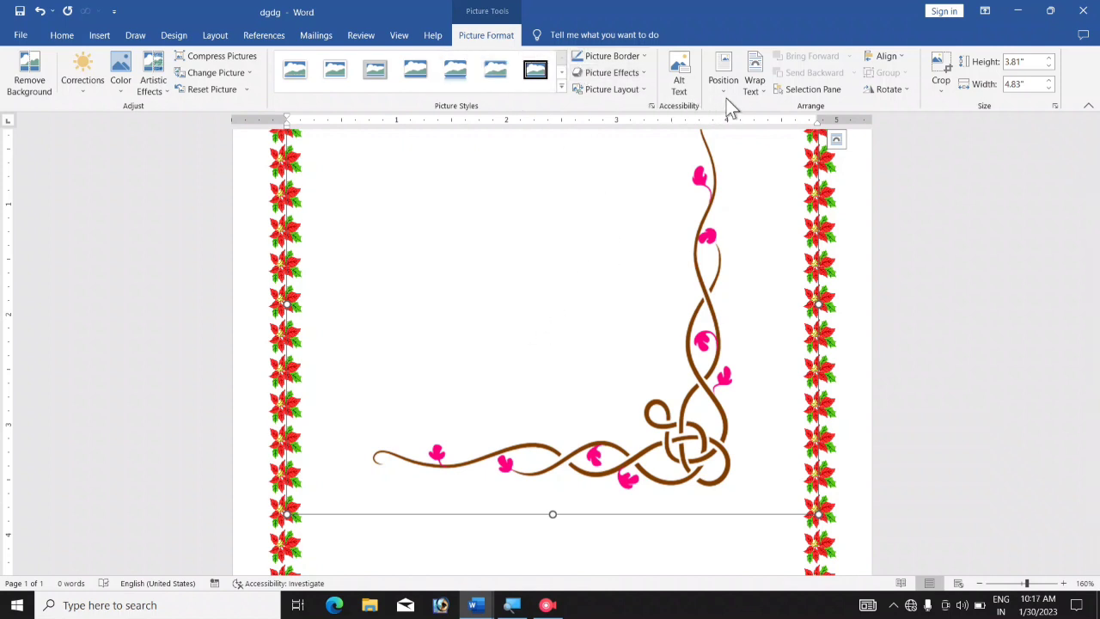
Set the vine picture to In Front of Text and drag it toward the top-left.
{"action": "left_click", "coordinate": [749, 76]}
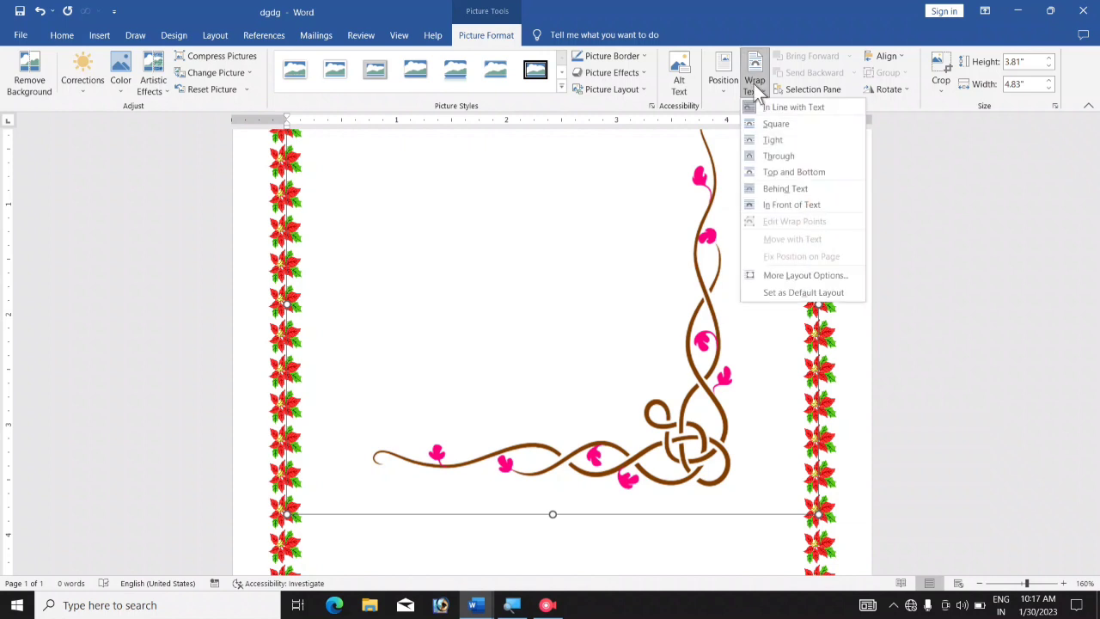
{"action": "left_click", "coordinate": [770, 207]}
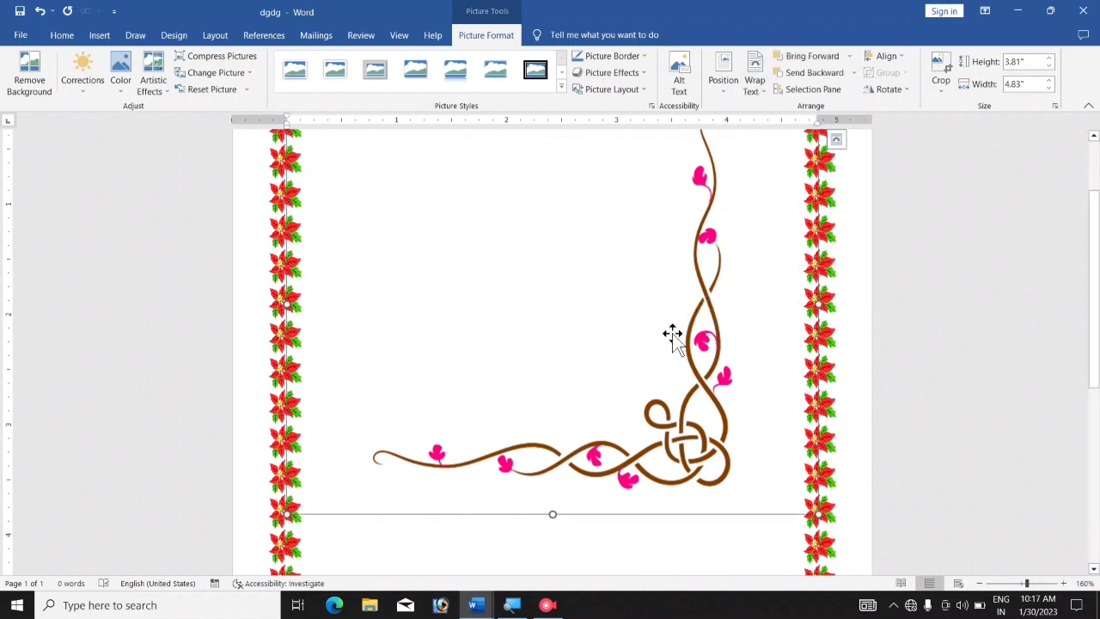
{"action": "left_click_drag", "start_coordinate": [663, 334], "coordinate": [560, 300]}
{"action": "scroll", "coordinate": [559, 300], "scroll_direction": "up", "scroll_amount": 3}
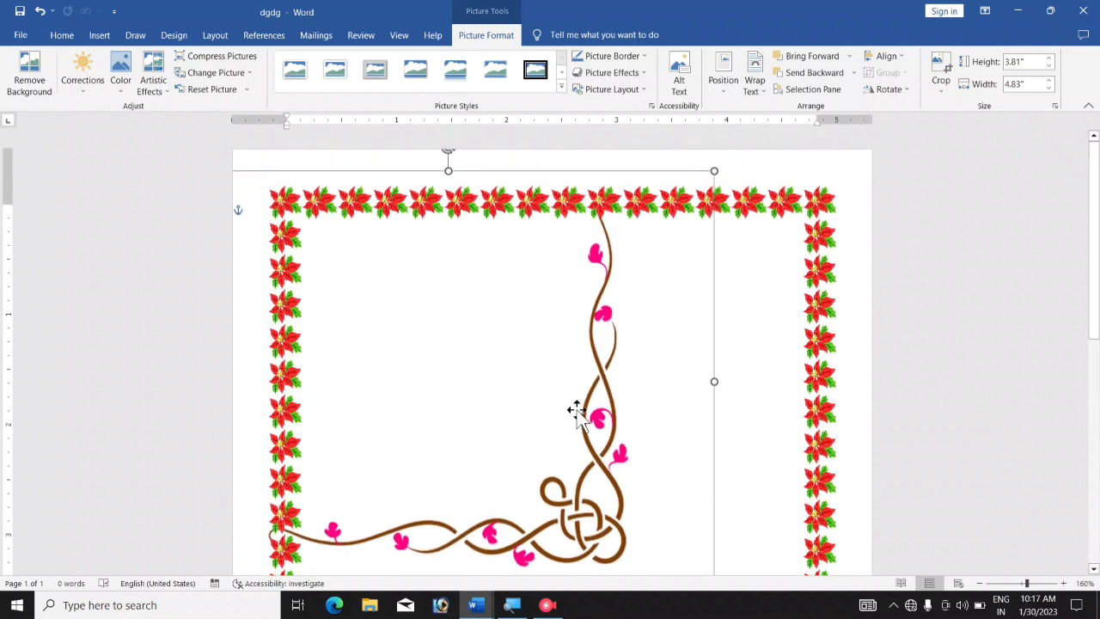
{"action": "left_click_drag", "start_coordinate": [597, 414], "coordinate": [636, 434]}
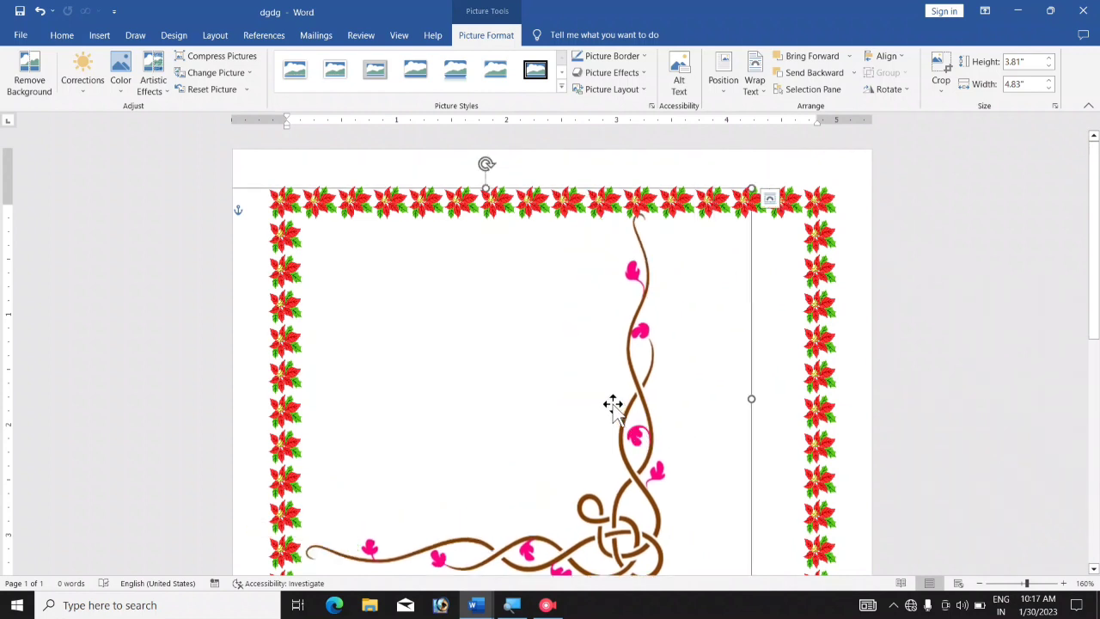
{"action": "scroll", "coordinate": [614, 397], "scroll_direction": "down", "scroll_amount": 3}
{"action": "scroll", "coordinate": [709, 443], "scroll_direction": "down", "scroll_amount": 2}
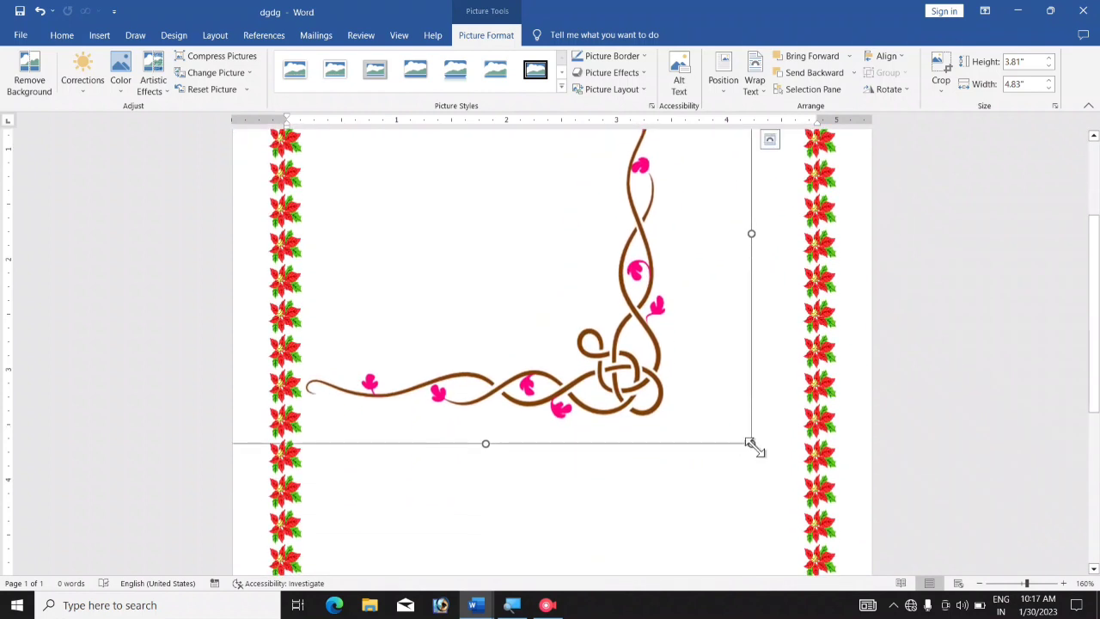
{"action": "mouse_move", "coordinate": [747, 442]}
{"action": "left_mouse_down"}
{"action": "mouse_move", "coordinate": [629, 341]}
{"action": "mouse_move", "coordinate": [481, 248]}
{"action": "left_mouse_up"}
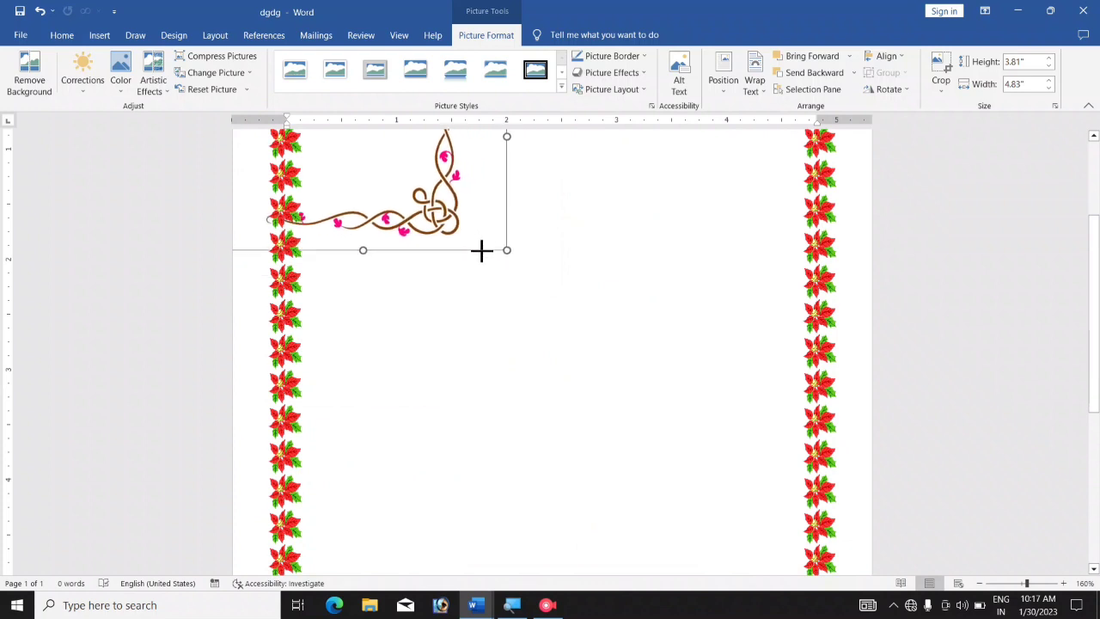
{"action": "scroll", "coordinate": [450, 298], "scroll_direction": "up", "scroll_amount": 3}
Place the vine picture below the top border and shrink it to 1.48" by 1.87".
{"action": "left_click_drag", "start_coordinate": [422, 309], "coordinate": [589, 360]}
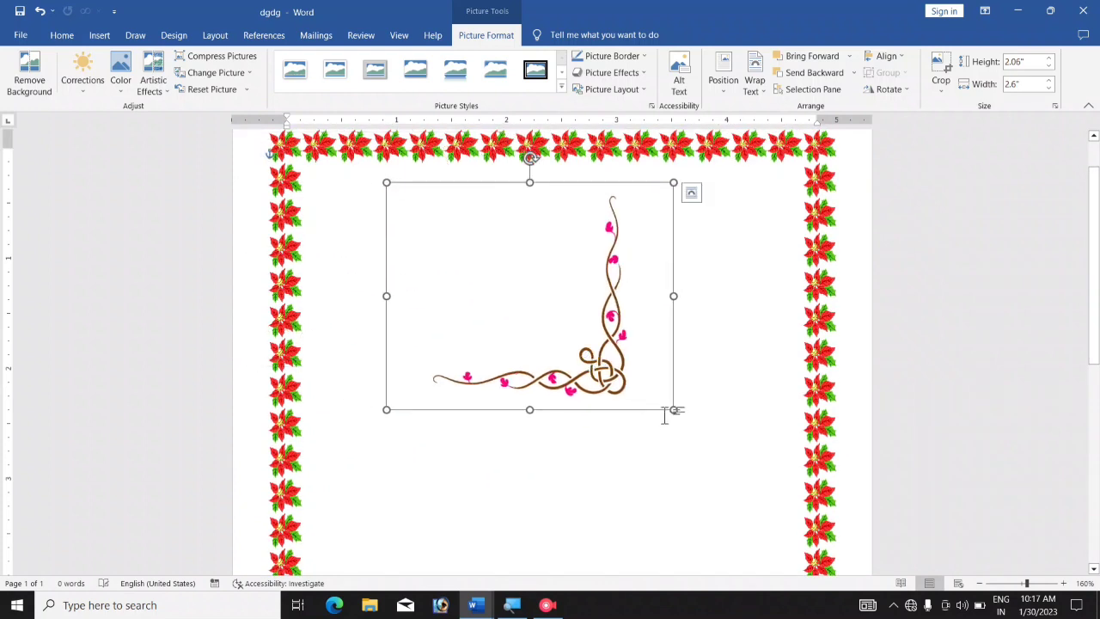
{"action": "left_click_drag", "start_coordinate": [673, 410], "coordinate": [573, 347]}
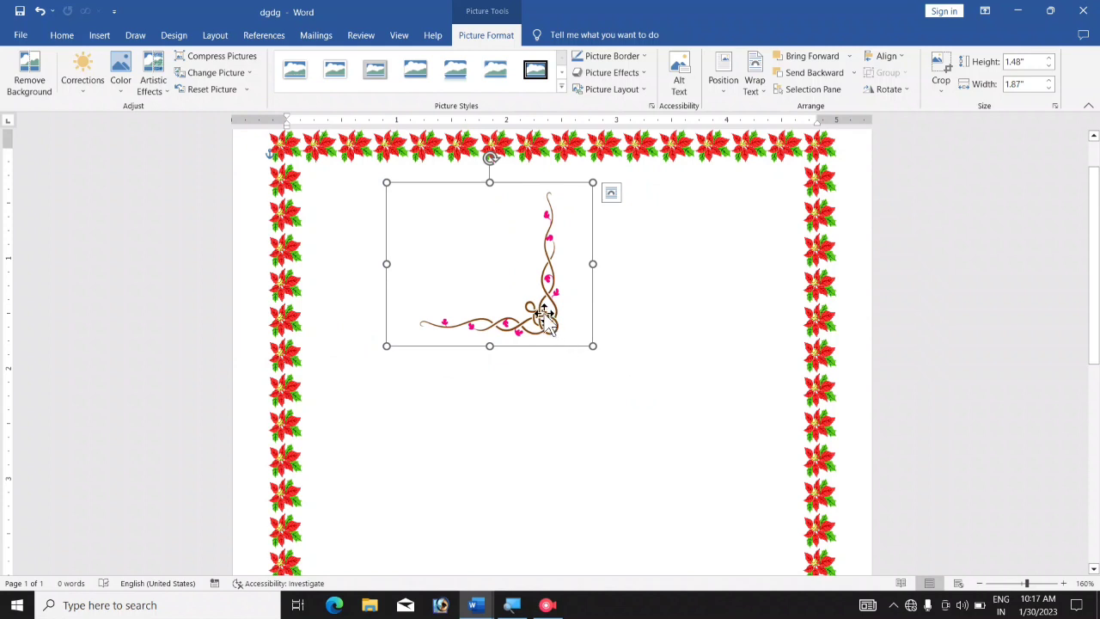
{"action": "left_click_drag", "start_coordinate": [544, 315], "coordinate": [537, 344]}
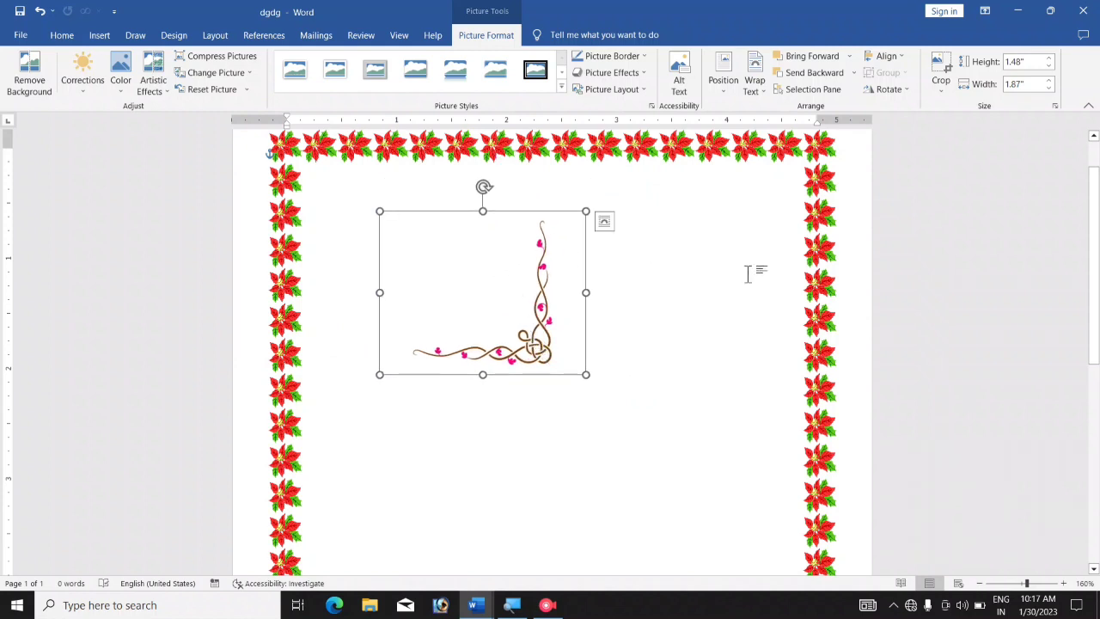
Rotate the vine ornament 90° left and fit it into the border's top-right corner.
{"action": "left_click", "coordinate": [893, 94]}
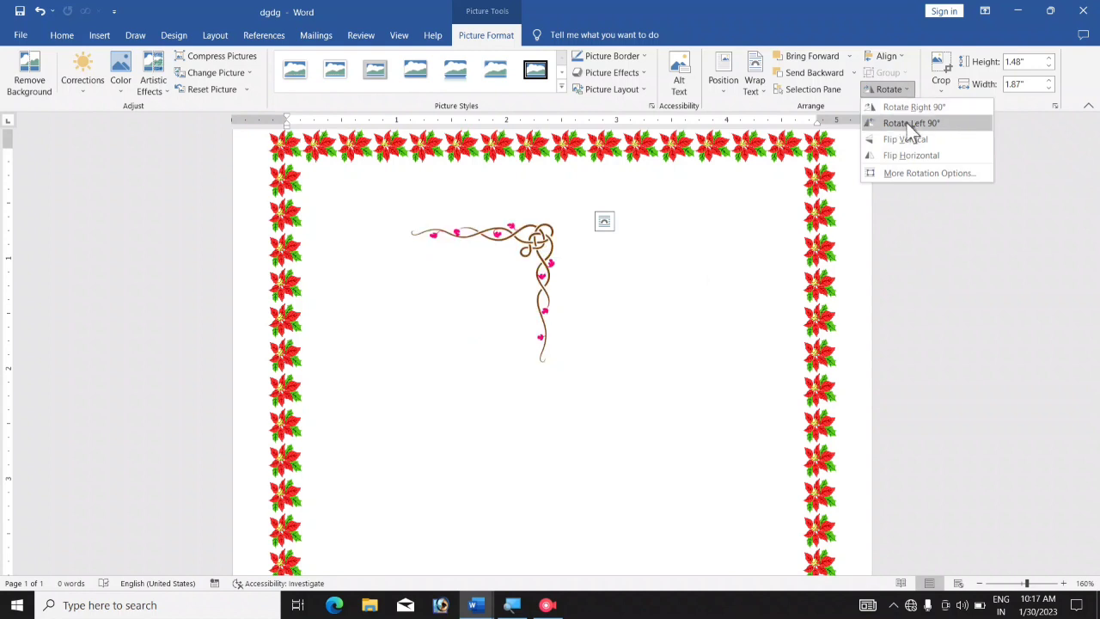
{"action": "left_click", "coordinate": [907, 123]}
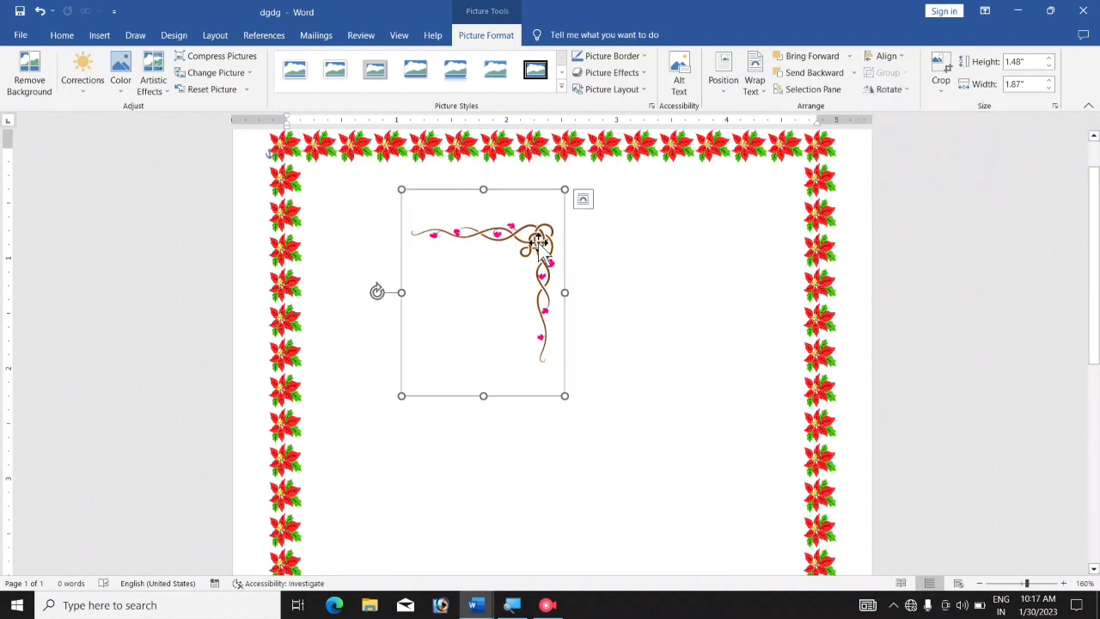
{"action": "left_click_drag", "start_coordinate": [539, 245], "coordinate": [712, 228]}
{"action": "scroll", "coordinate": [711, 258], "scroll_direction": "up", "scroll_amount": 1}
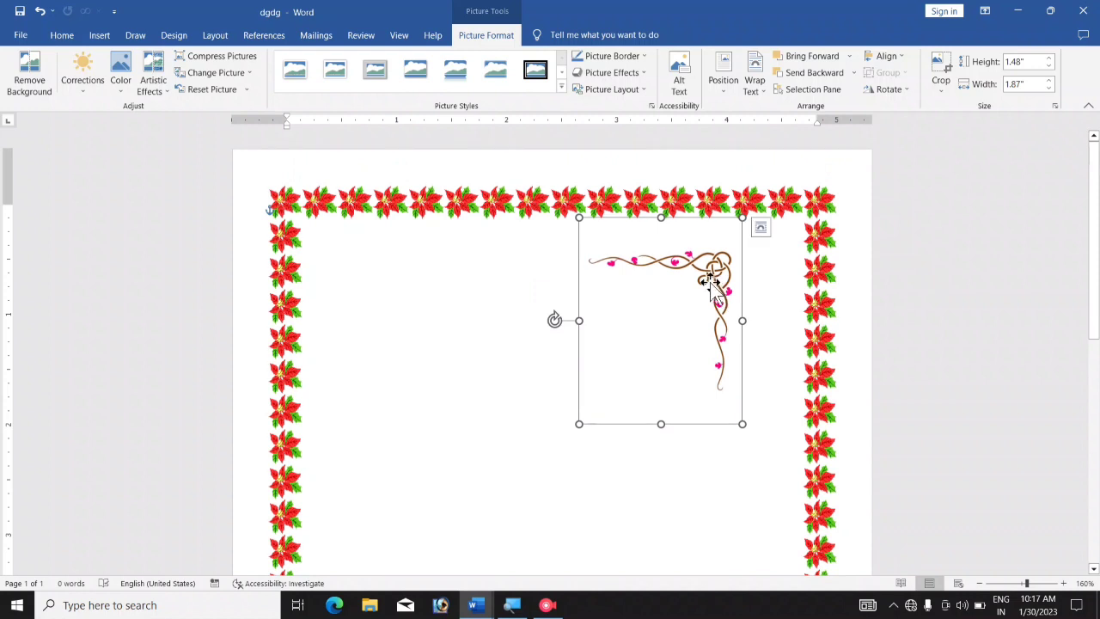
{"action": "left_click_drag", "start_coordinate": [712, 283], "coordinate": [774, 251]}
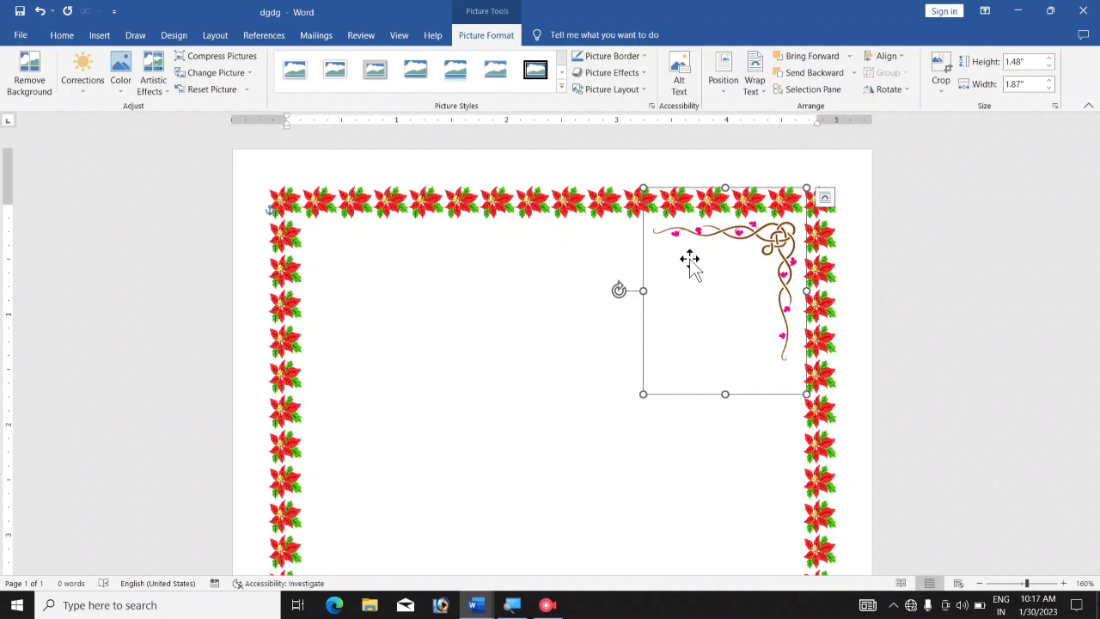
Copy the ornament, rotate the copy 90° left, and fit it into the top-left corner.
{"action": "mouse_move", "coordinate": [690, 259]}
{"action": "left_mouse_down"}
{"action": "mouse_move", "coordinate": [708, 278]}
{"action": "mouse_move", "coordinate": [537, 292]}
{"action": "left_mouse_up"}
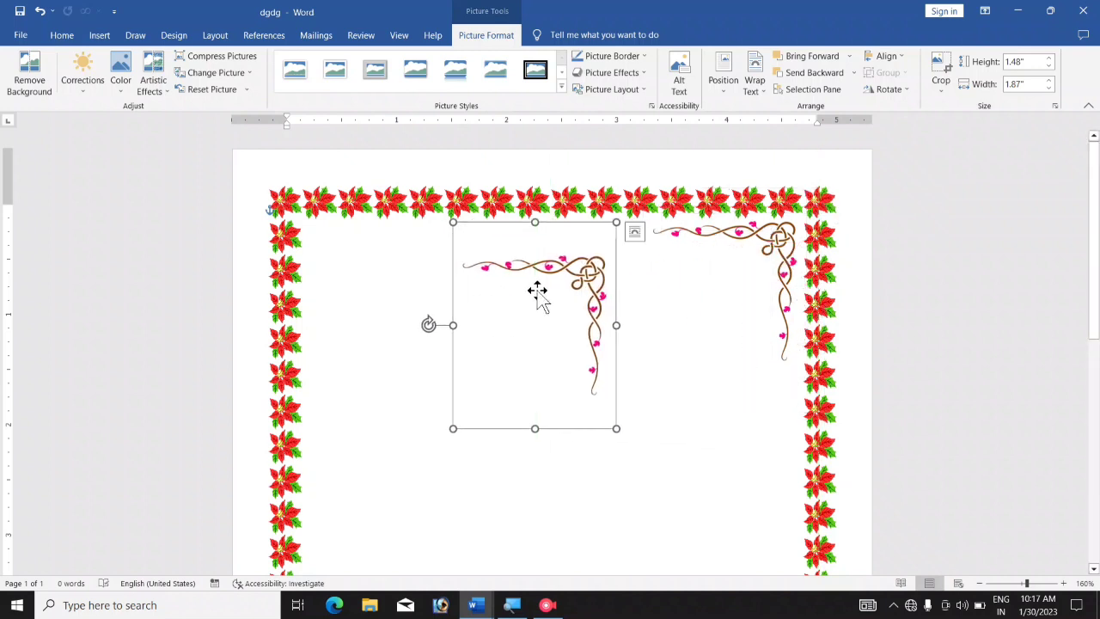
{"action": "left_click_drag", "start_coordinate": [546, 300], "coordinate": [481, 306]}
{"action": "left_click", "coordinate": [885, 91]}
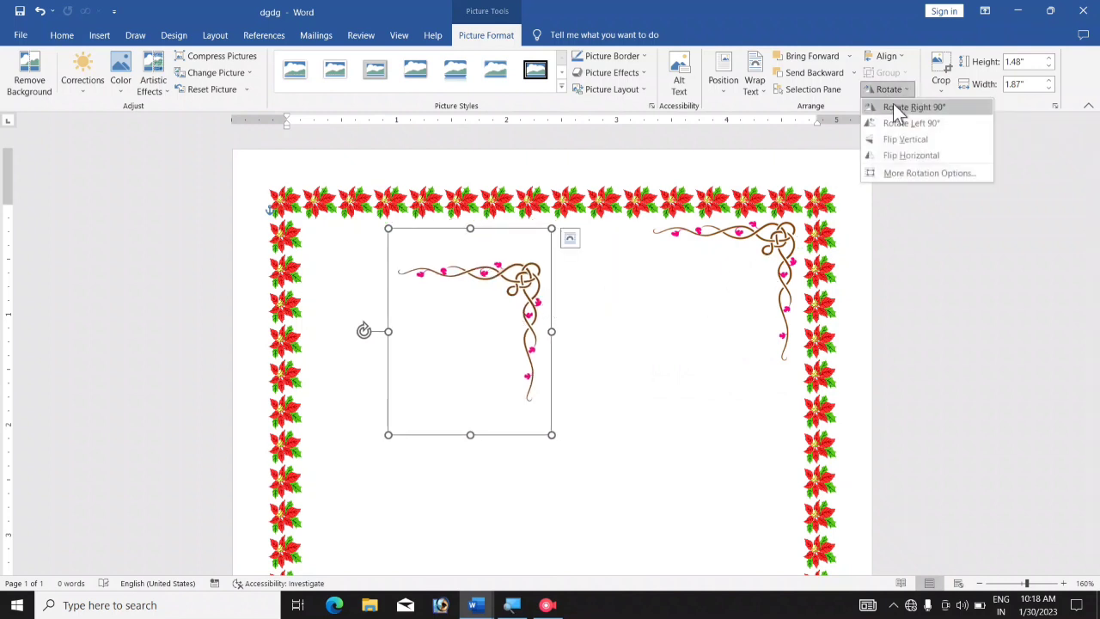
{"action": "left_click", "coordinate": [906, 127]}
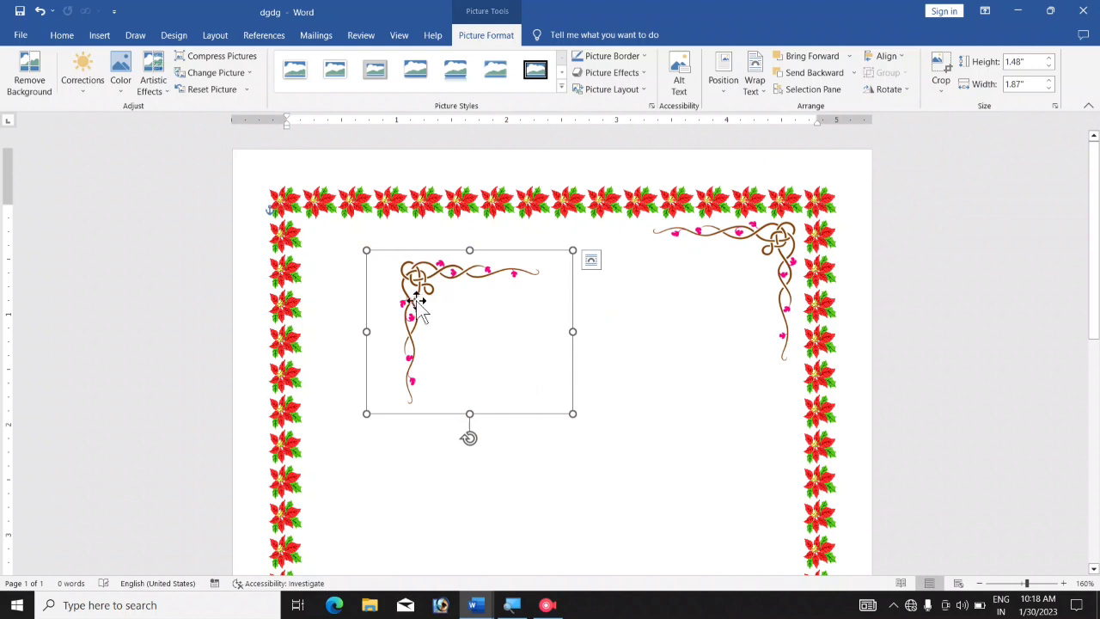
{"action": "left_click_drag", "start_coordinate": [422, 311], "coordinate": [320, 262]}
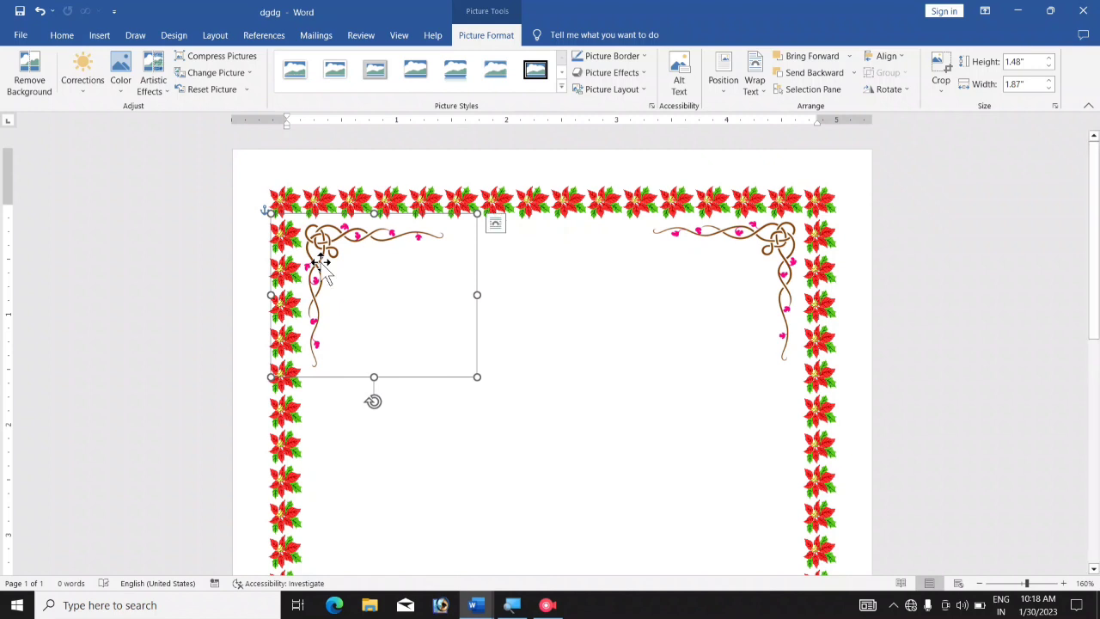
{"action": "left_click_drag", "start_coordinate": [320, 262], "coordinate": [323, 262]}
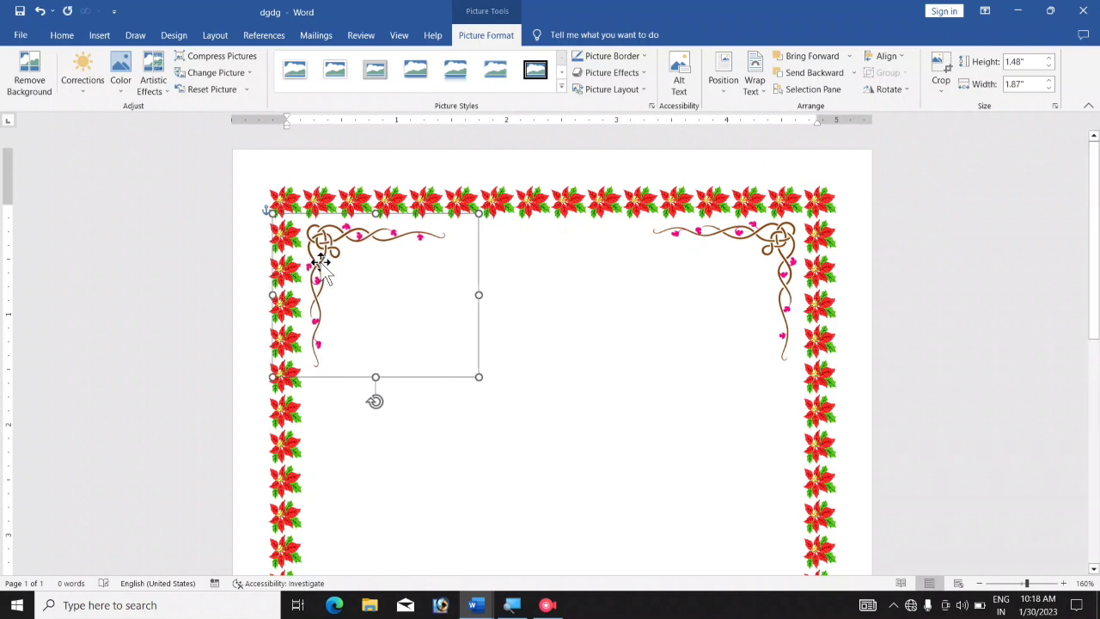
{"action": "left_click", "coordinate": [611, 378]}
Group the two top corner vine ornaments into one 1.87" by 4.85" object.
{"action": "scroll", "coordinate": [611, 378], "scroll_direction": "down", "scroll_amount": 1}
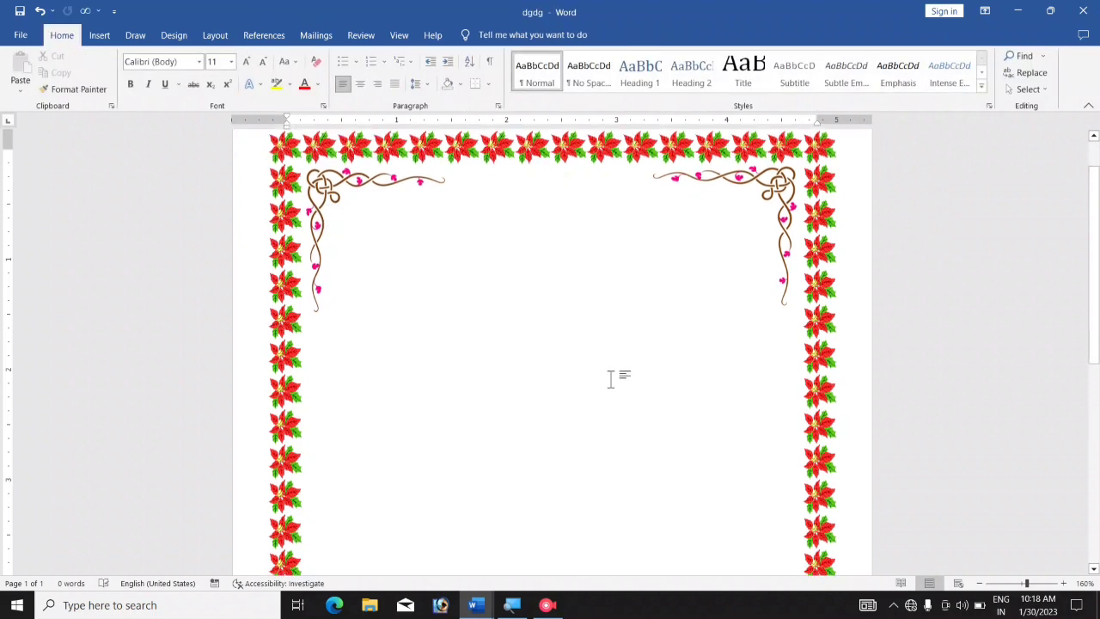
{"action": "scroll", "coordinate": [611, 378], "scroll_direction": "up", "scroll_amount": 1}
{"action": "scroll", "coordinate": [464, 316], "scroll_direction": "down", "scroll_amount": 7}
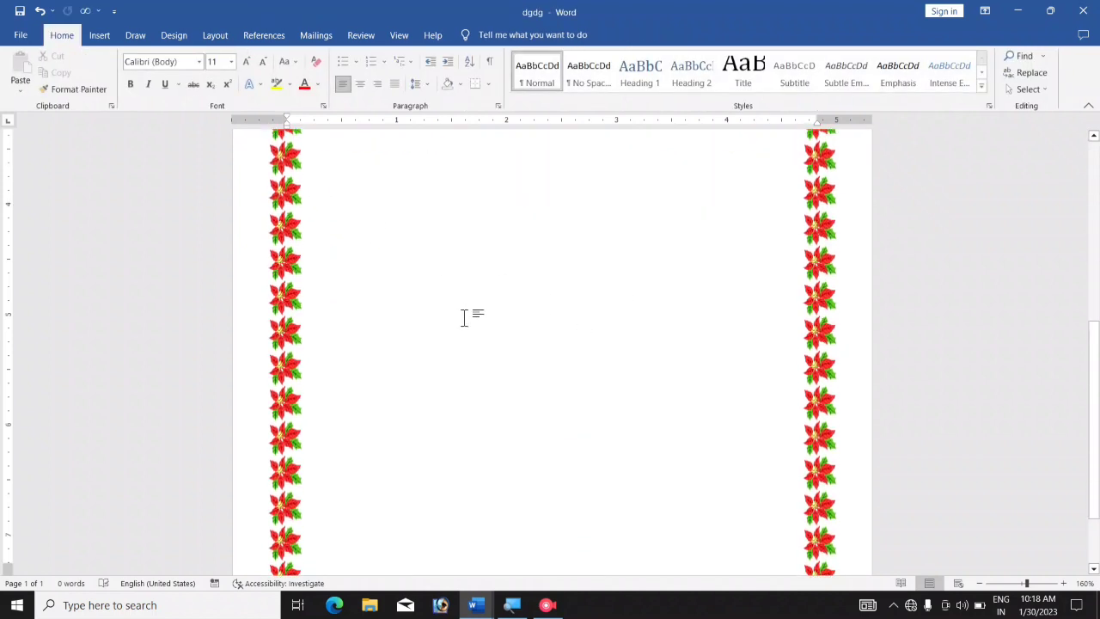
{"action": "scroll", "coordinate": [491, 356], "scroll_direction": "up", "scroll_amount": 5}
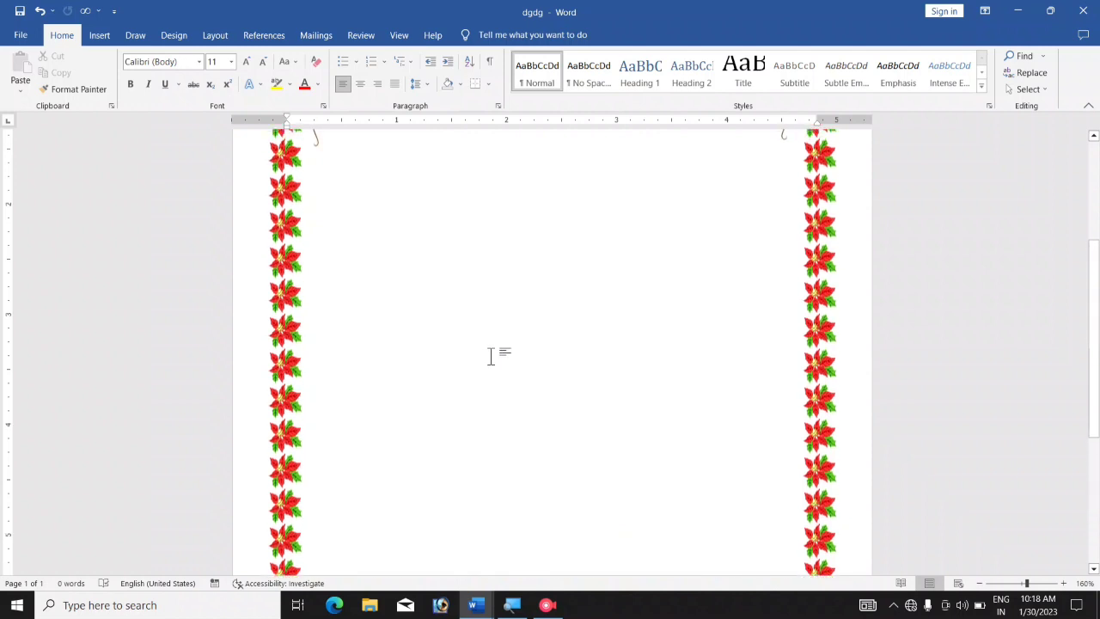
{"action": "scroll", "coordinate": [481, 344], "scroll_direction": "up", "scroll_amount": 2}
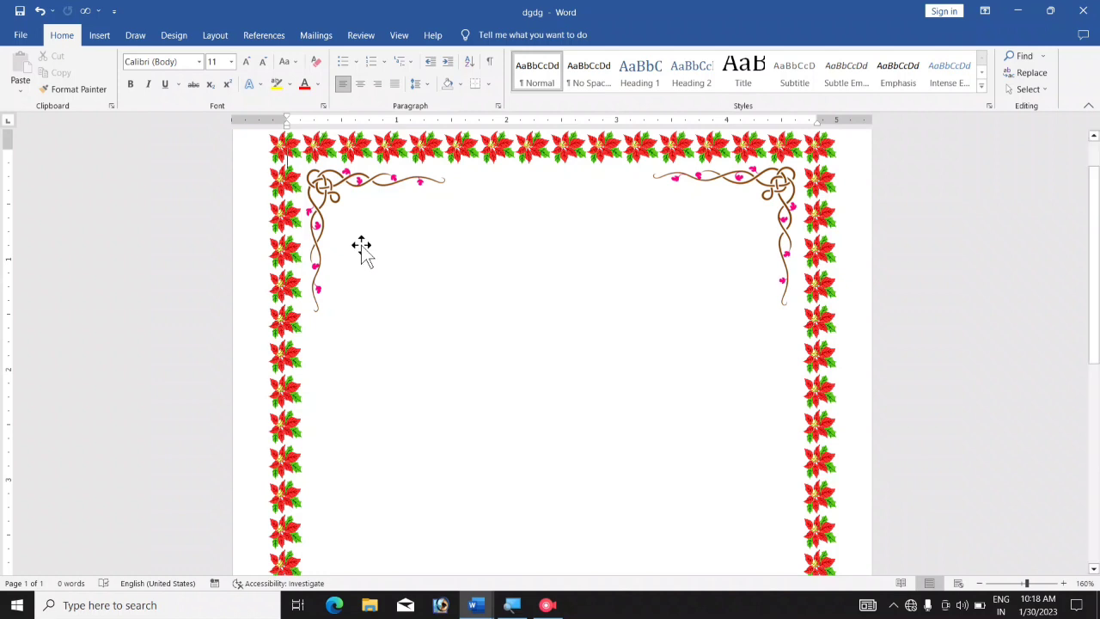
{"action": "mouse_move", "coordinate": [361, 247]}
{"action": "left_mouse_down"}
{"action": "mouse_move", "coordinate": [674, 267]}
{"action": "mouse_move", "coordinate": [737, 253]}
{"action": "left_mouse_up"}
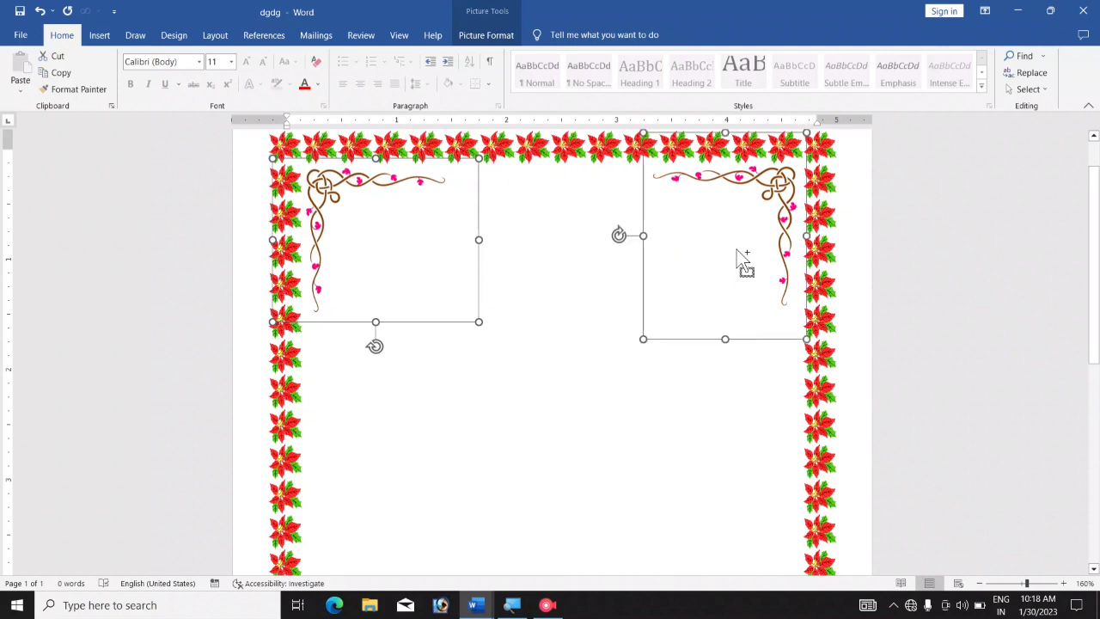
{"action": "right_click", "coordinate": [477, 275]}
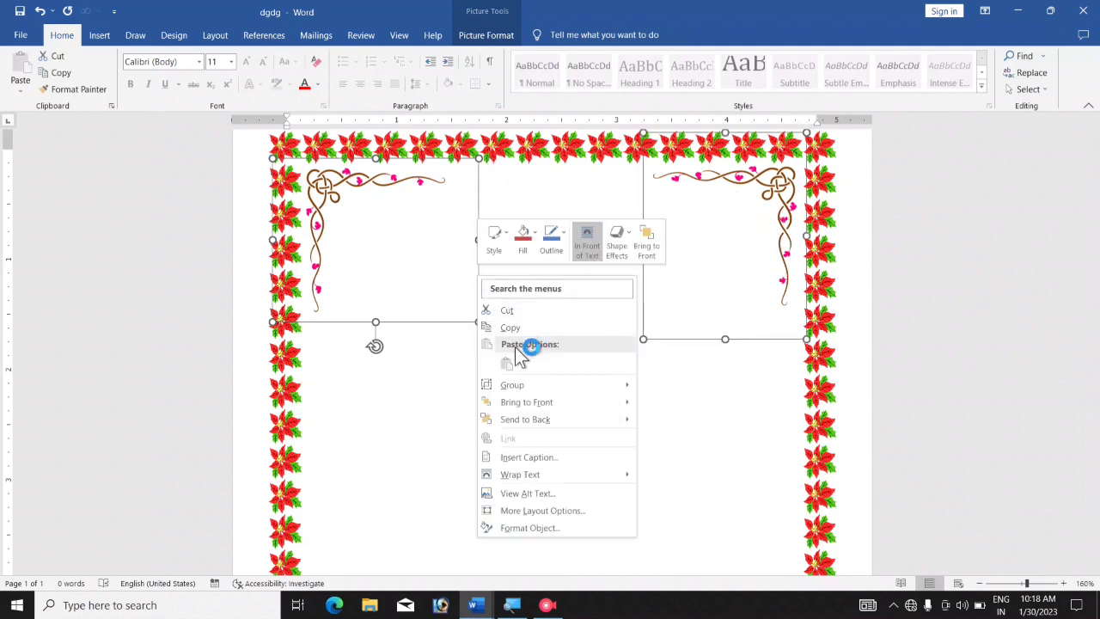
{"action": "mouse_move", "coordinate": [524, 384]}
{"action": "left_click", "coordinate": [662, 388]}
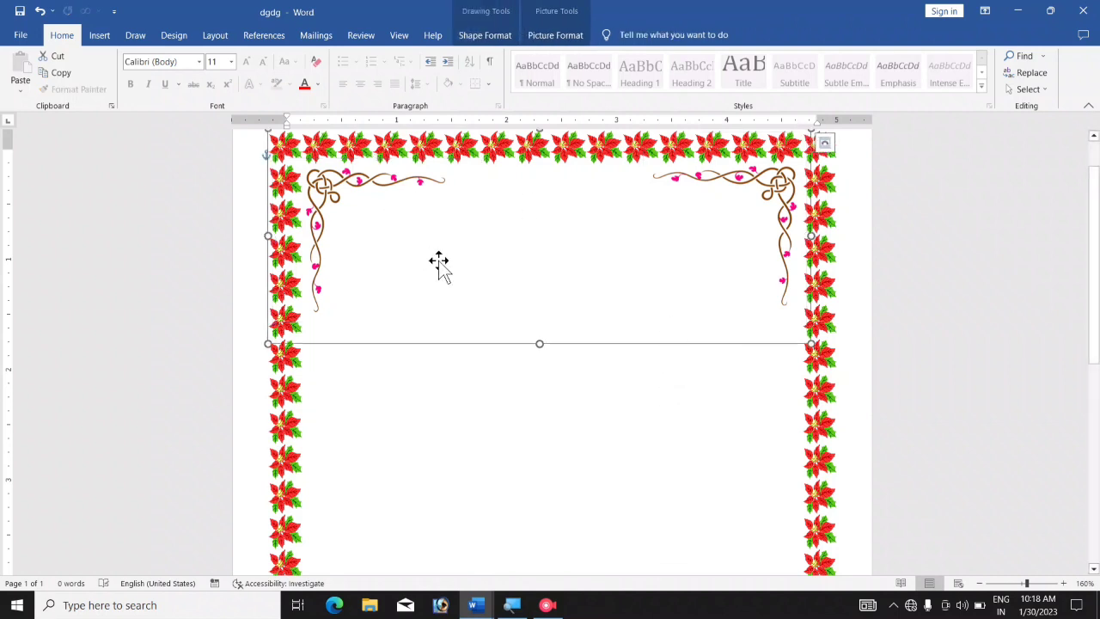
Duplicate the grouped ornament pair with Ctrl+D and drag the copy down the page.
{"action": "key", "text": "ctrl+d"}
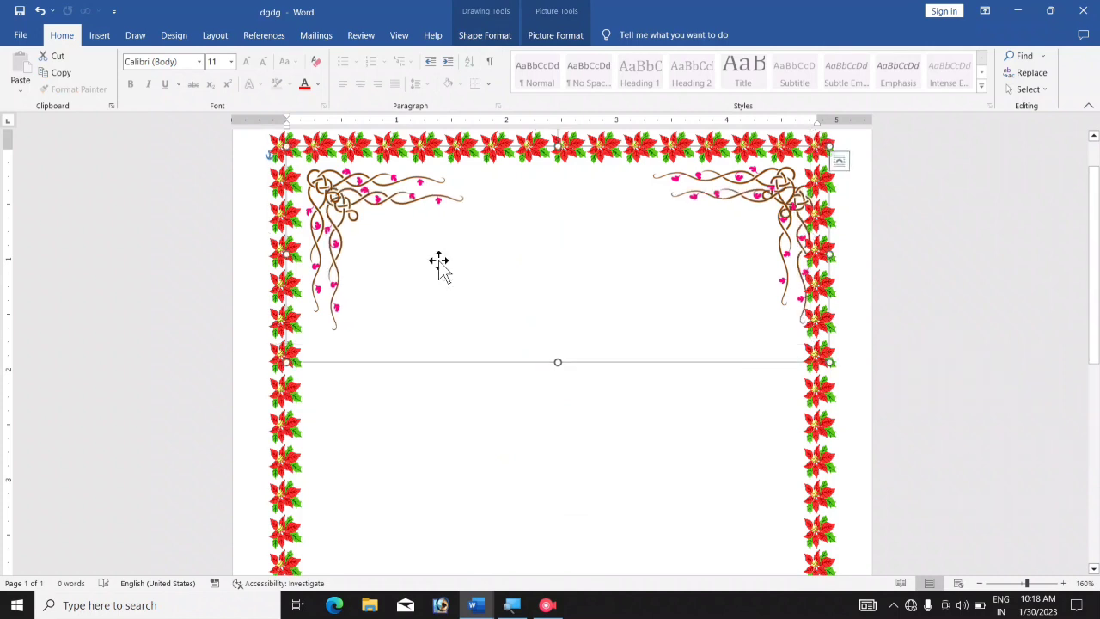
{"action": "left_click", "coordinate": [539, 395]}
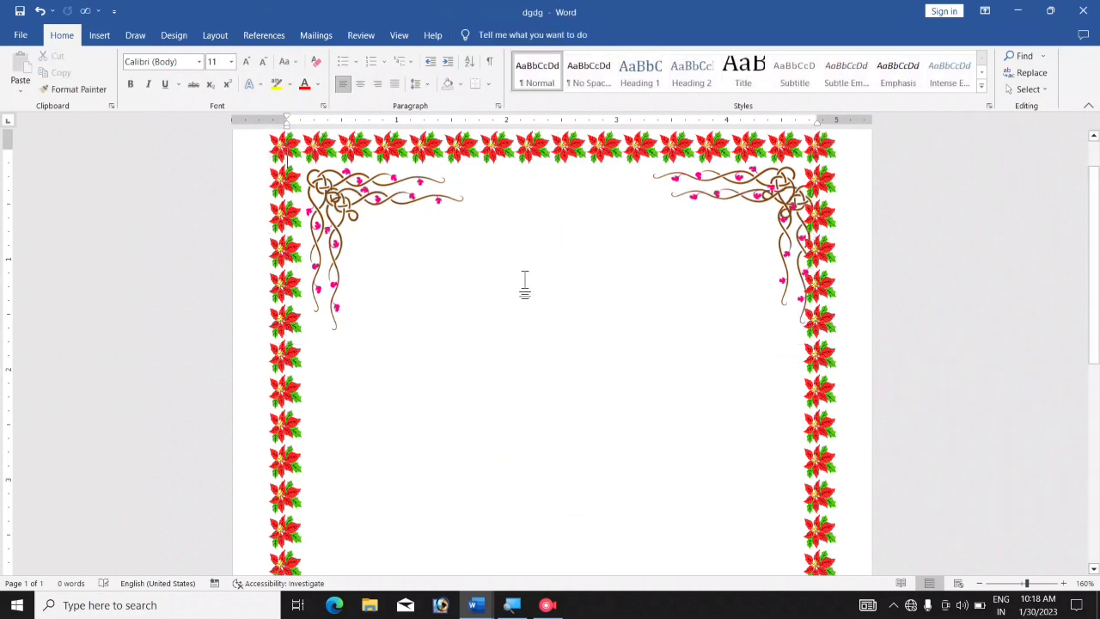
{"action": "left_click", "coordinate": [429, 219]}
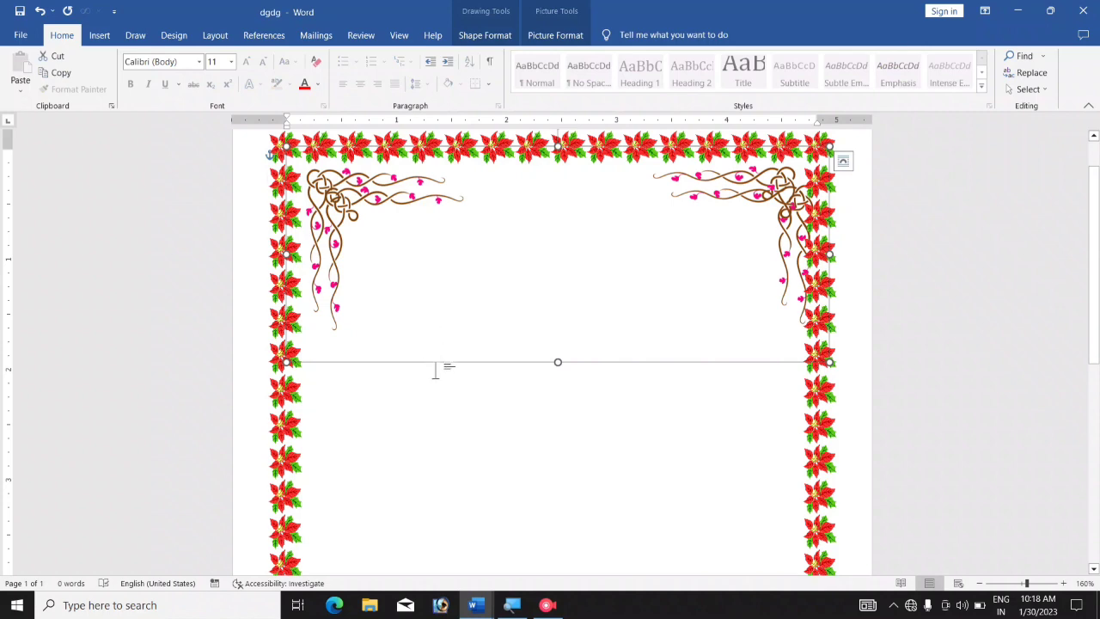
{"action": "left_click_drag", "start_coordinate": [439, 365], "coordinate": [437, 520]}
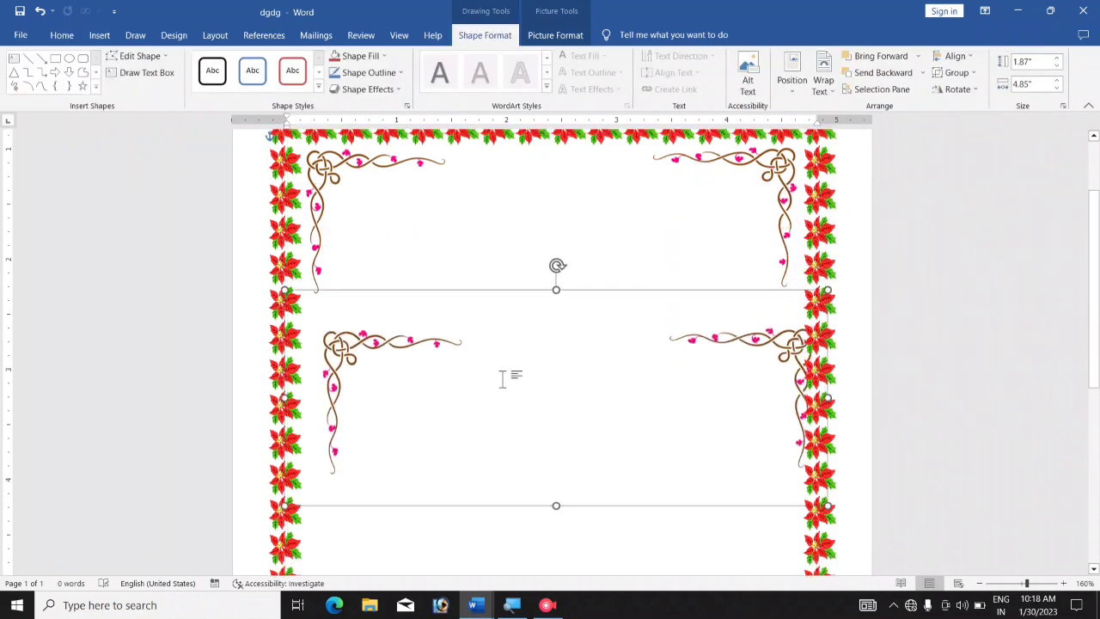
Move the duplicated ornament pair lower and flip it upside down.
{"action": "scroll", "coordinate": [536, 318], "scroll_direction": "down", "scroll_amount": 3}
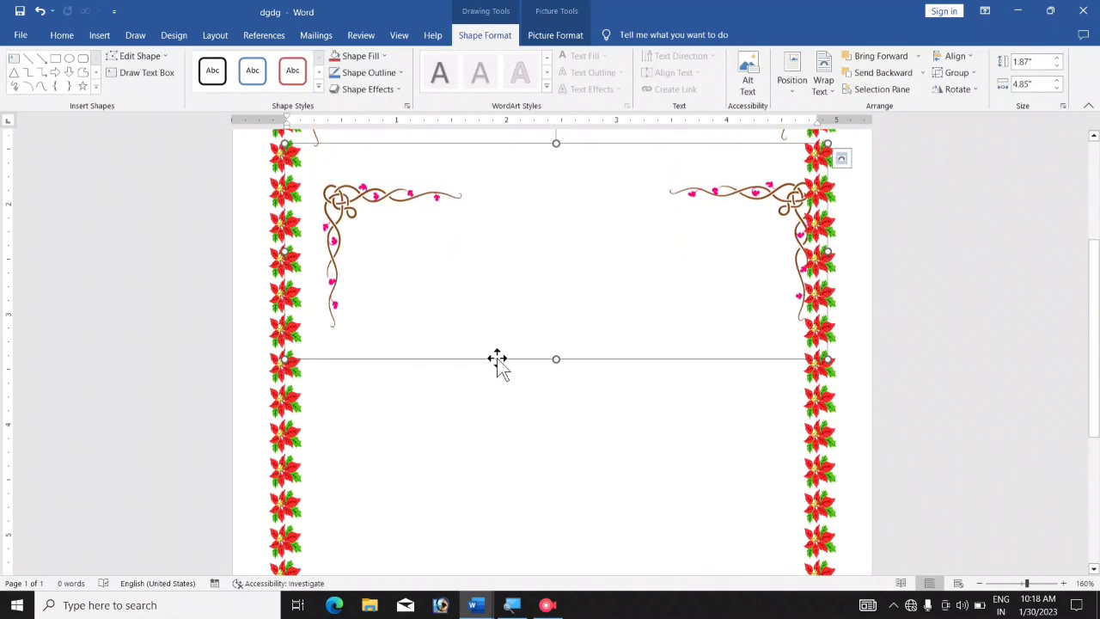
{"action": "mouse_move", "coordinate": [496, 361]}
{"action": "left_mouse_down"}
{"action": "mouse_move", "coordinate": [486, 478]}
{"action": "mouse_move", "coordinate": [467, 370]}
{"action": "left_mouse_up"}
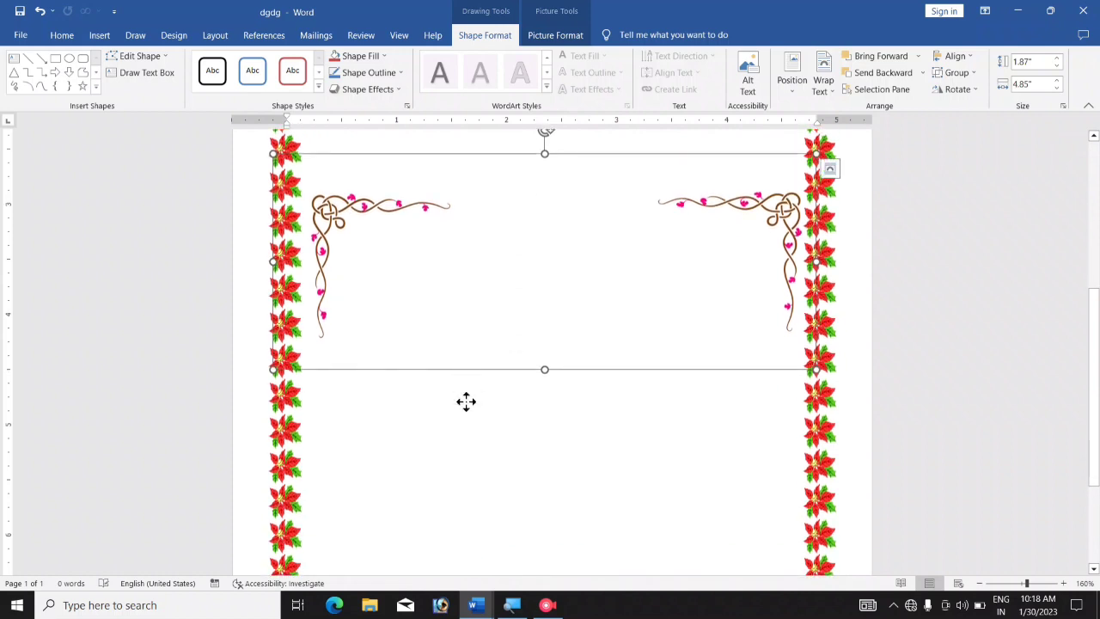
{"action": "scroll", "coordinate": [467, 400], "scroll_direction": "up", "scroll_amount": 2}
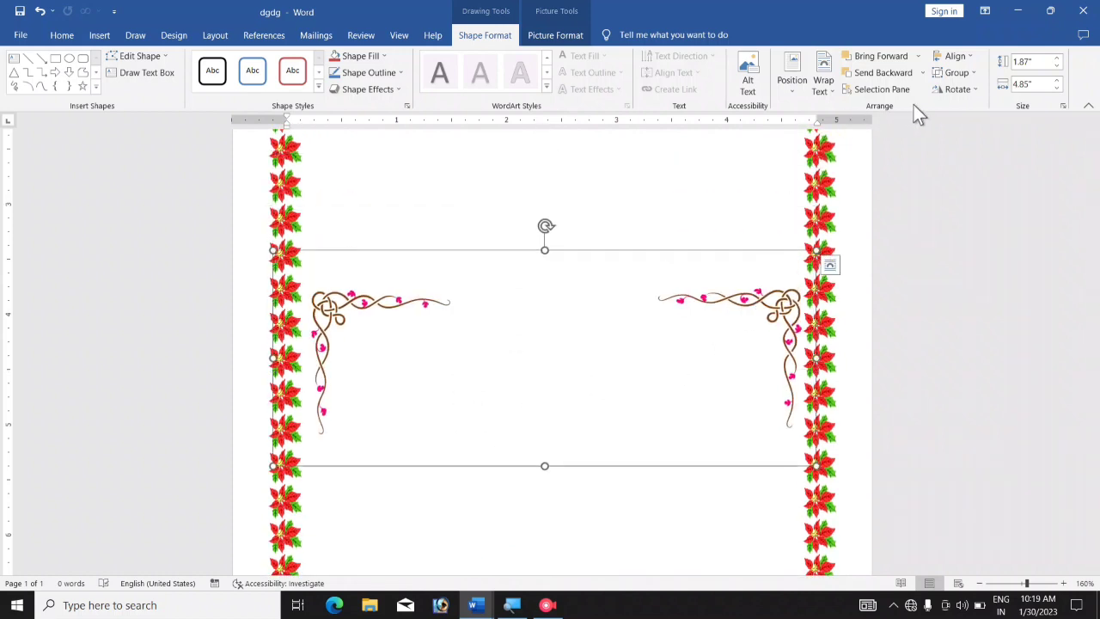
{"action": "left_click", "coordinate": [950, 89]}
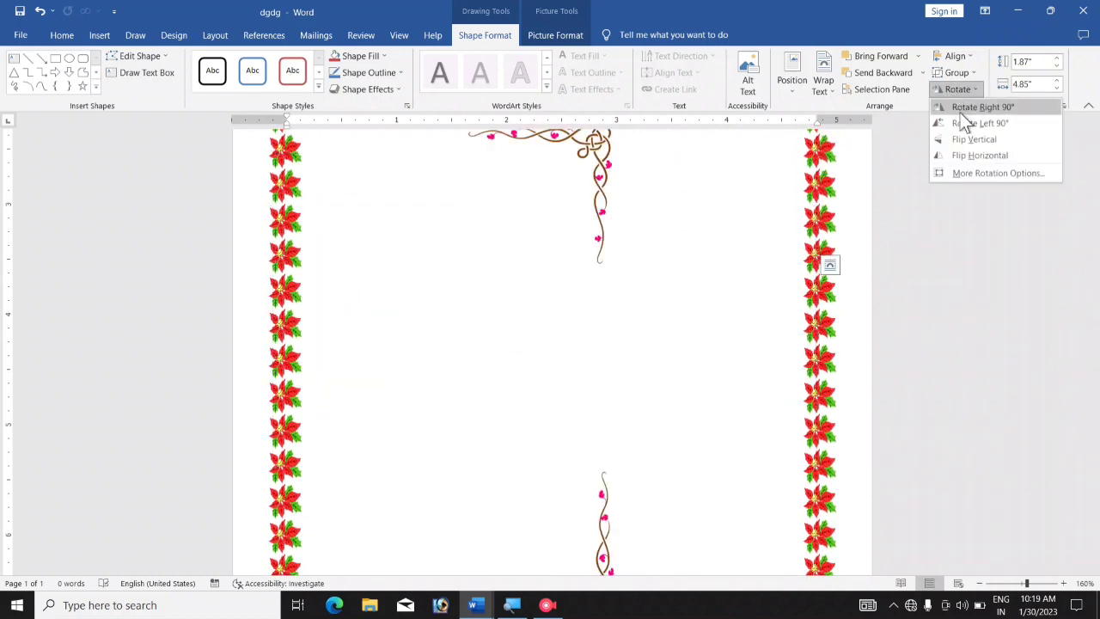
{"action": "left_click", "coordinate": [965, 135]}
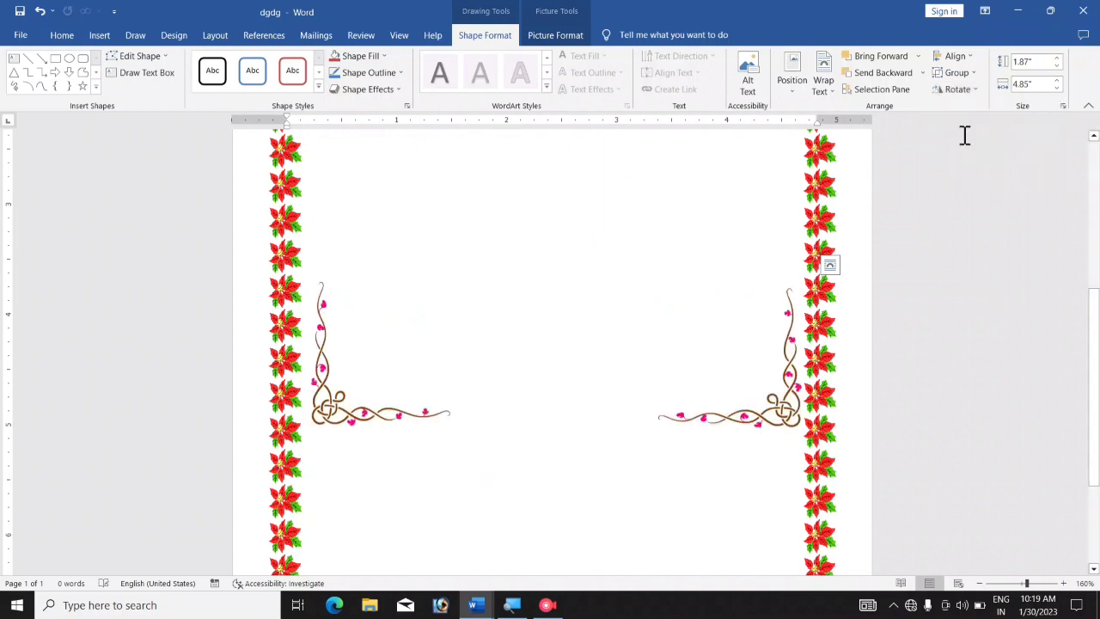
Place the flipped ornaments in the bottom corners just above the poinsettia border, nudging with arrow keys.
{"action": "scroll", "coordinate": [643, 405], "scroll_direction": "down", "scroll_amount": 3}
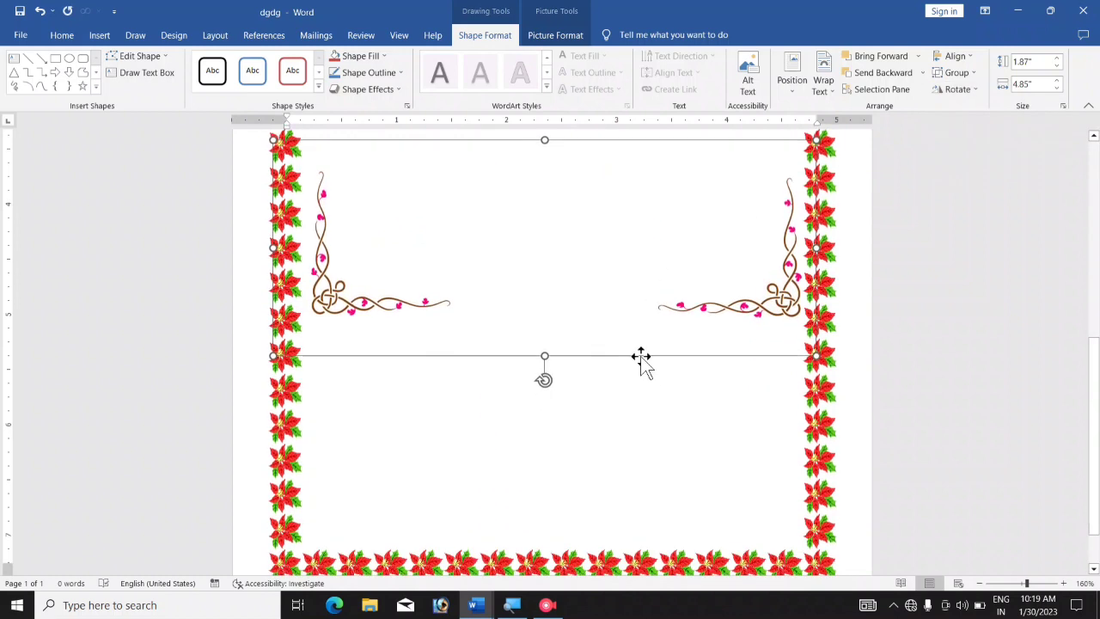
{"action": "left_click_drag", "start_coordinate": [641, 356], "coordinate": [646, 455]}
{"action": "mouse_move", "coordinate": [648, 507]}
{"action": "left_mouse_down"}
{"action": "mouse_move", "coordinate": [636, 576]}
{"action": "mouse_move", "coordinate": [637, 519]}
{"action": "left_mouse_up"}
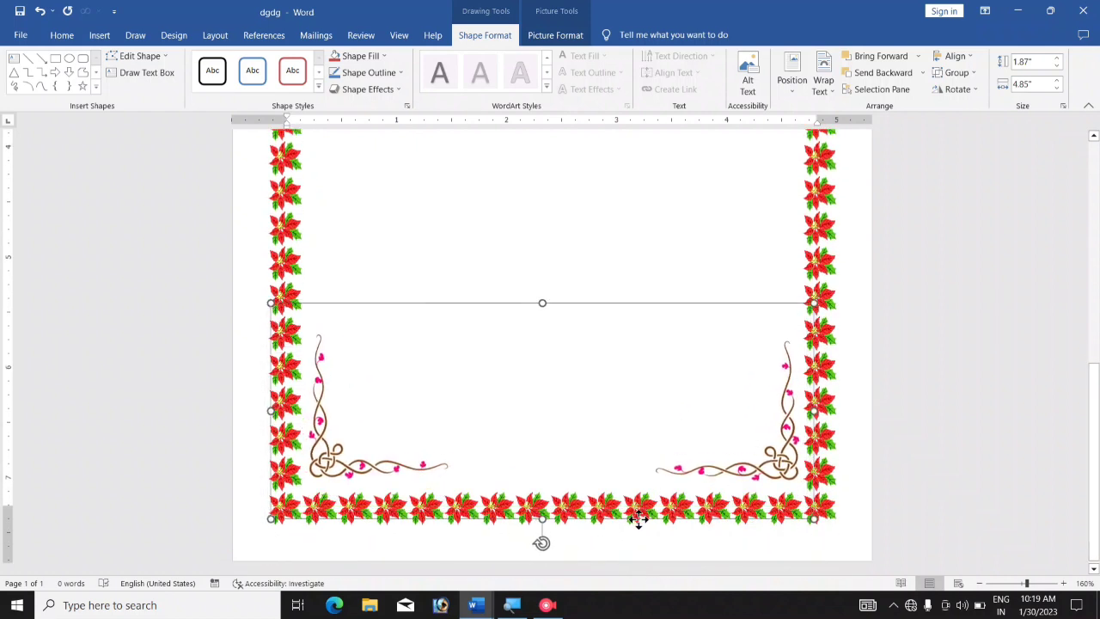
{"action": "key", "text": "Down"}
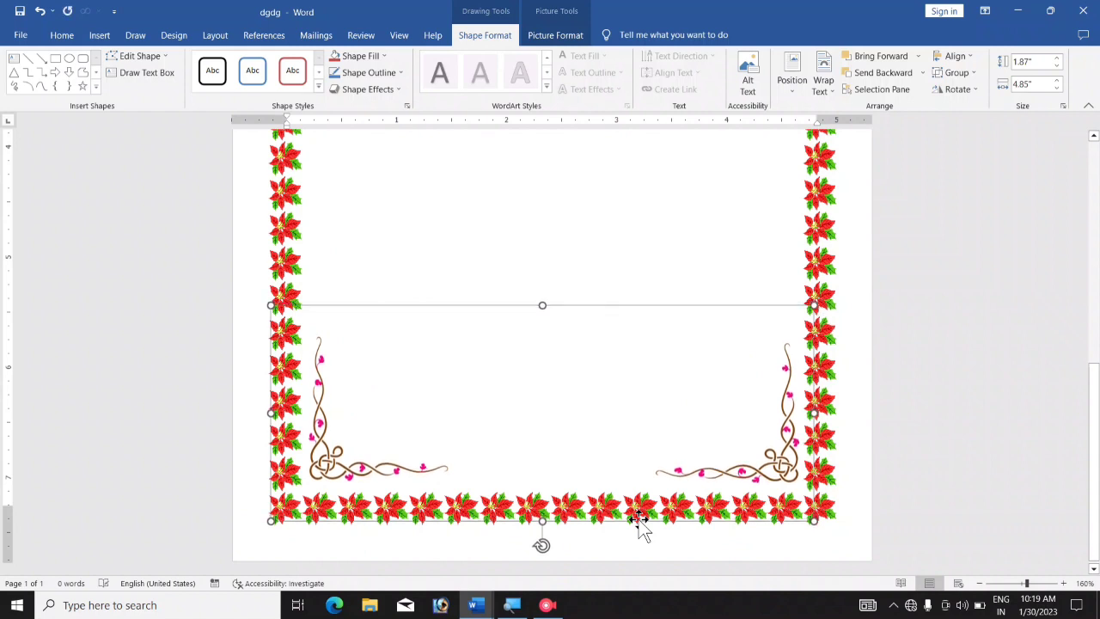
{"action": "key", "text": "Left"}
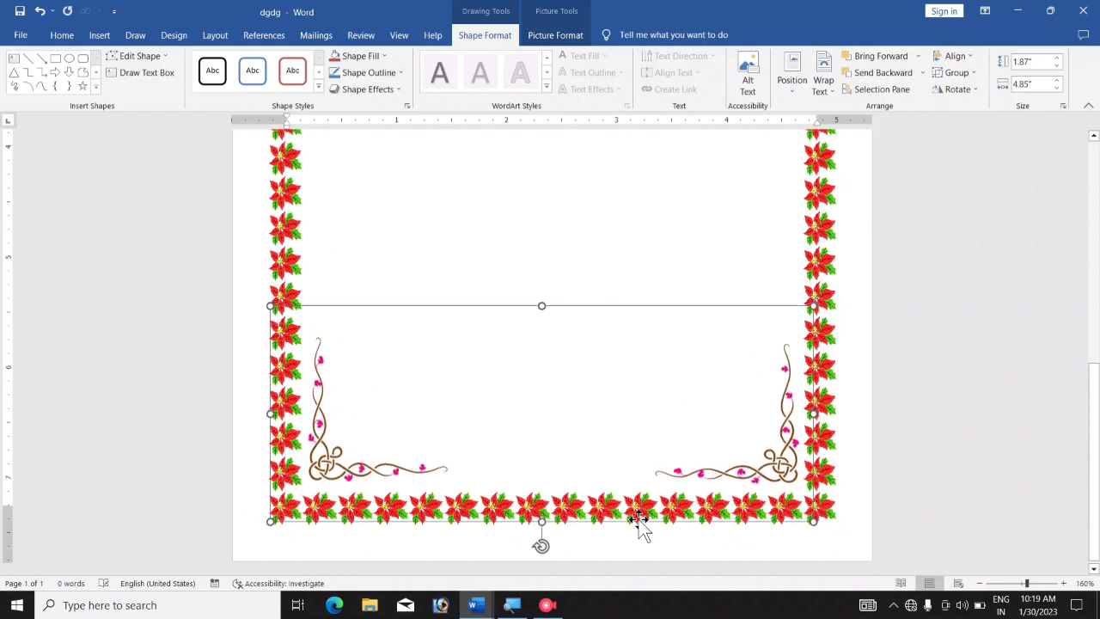
{"action": "key", "text": "Down"}
{"action": "key", "text": "Down"}
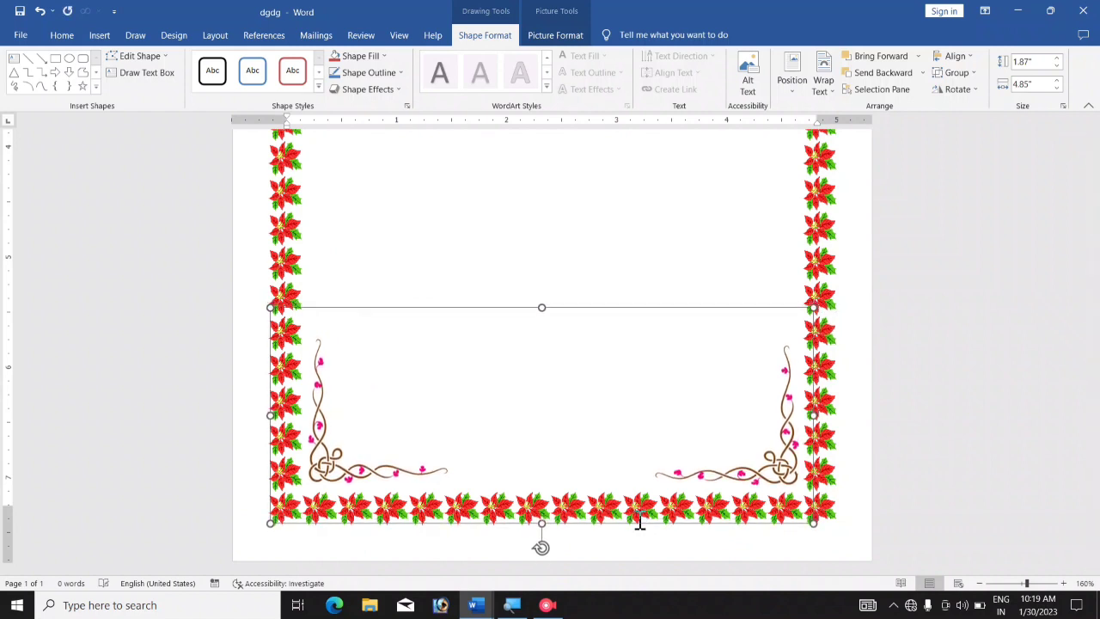
{"action": "key", "text": "Right"}
{"action": "key", "text": "Down"}
{"action": "key", "text": "Down"}
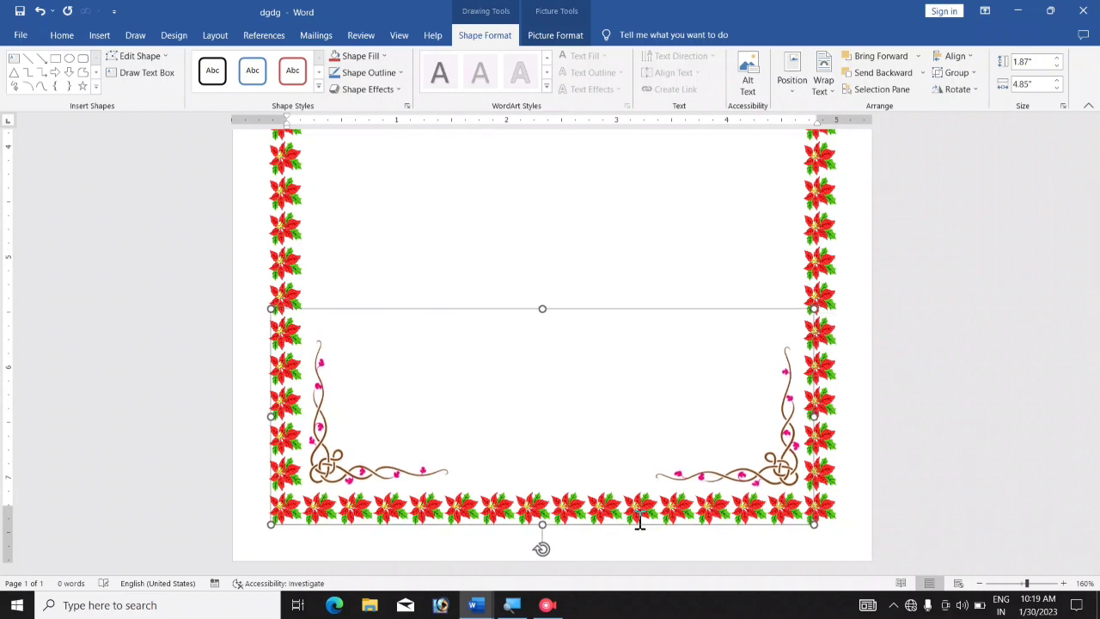
{"action": "key", "text": "Left"}
Insert the Maa-Saraswati-PNG-Clipart picture from the Downloads folder onto the card.
{"action": "scroll", "coordinate": [1009, 381], "scroll_direction": "up", "scroll_amount": 10}
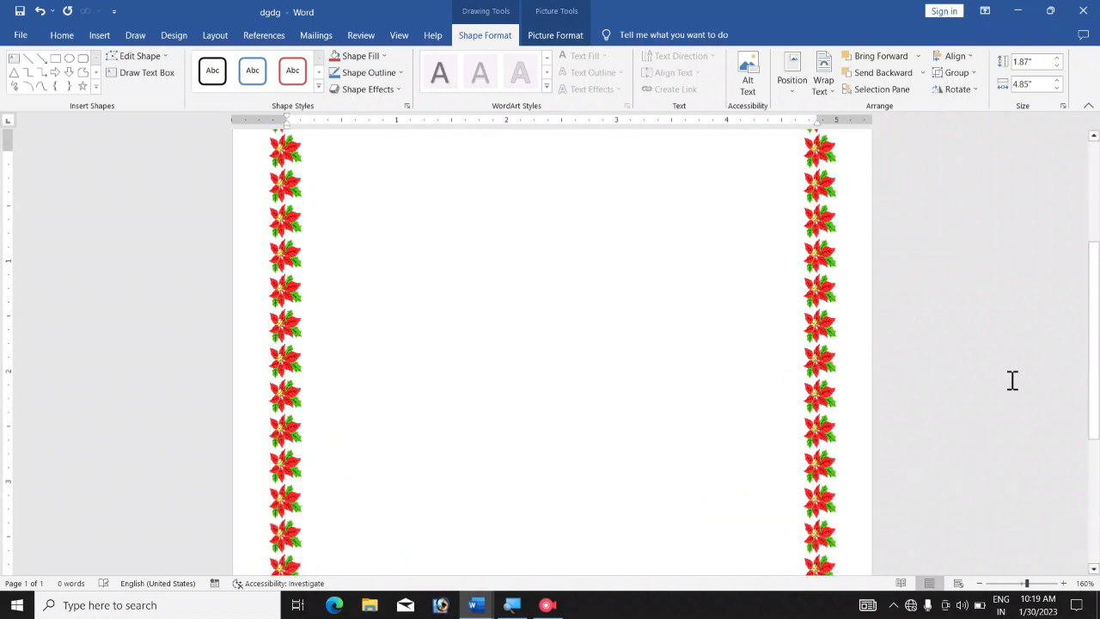
{"action": "left_click", "coordinate": [1009, 381]}
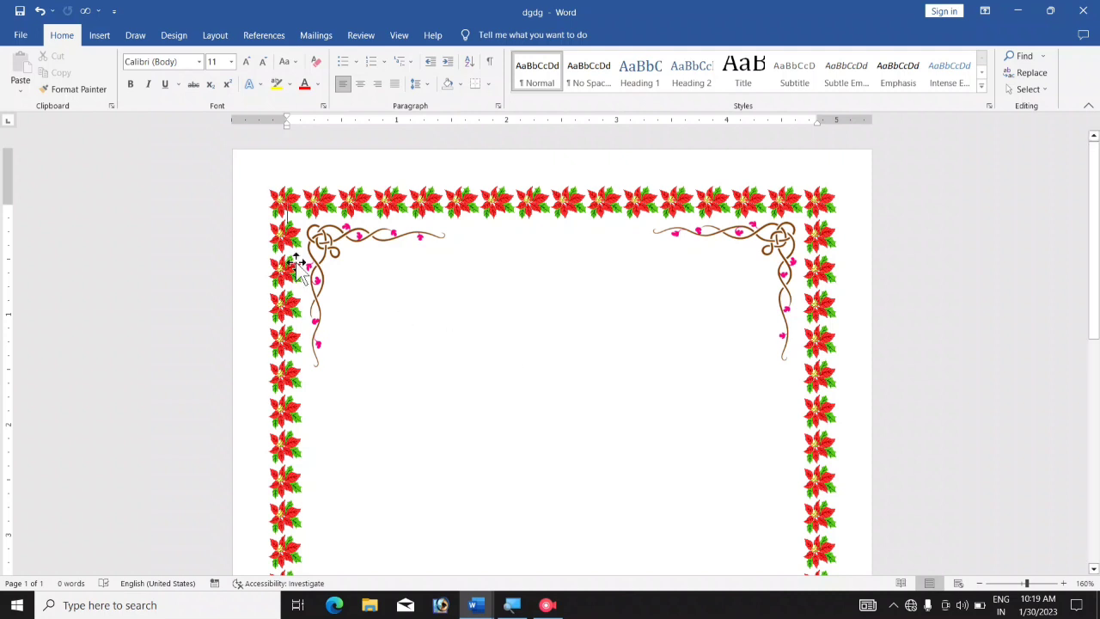
{"action": "left_click", "coordinate": [94, 36]}
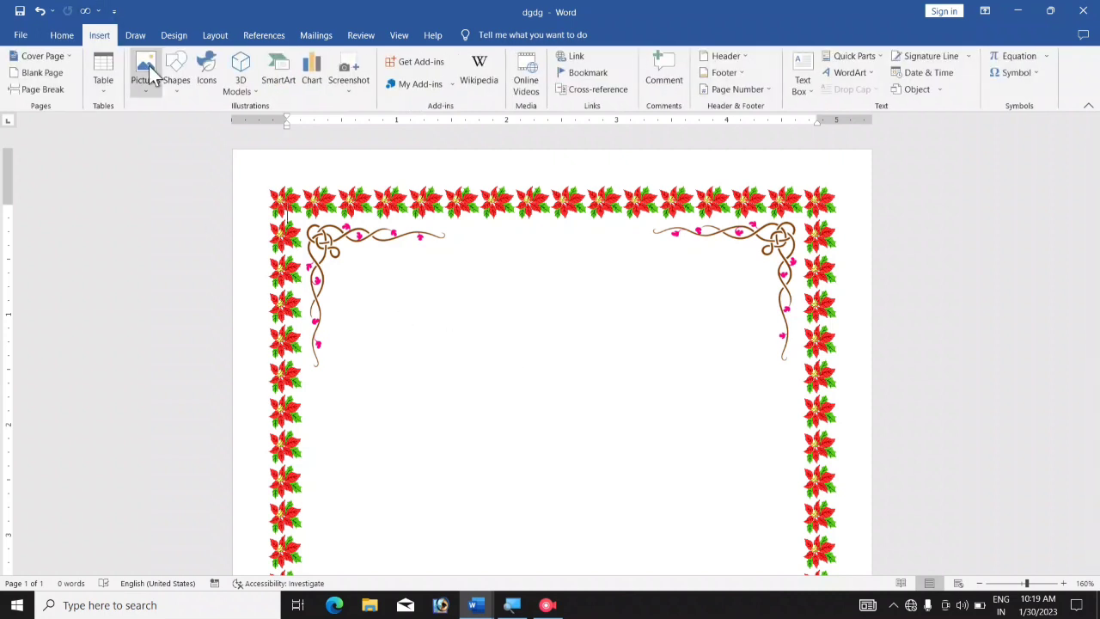
{"action": "left_click", "coordinate": [149, 66]}
{"action": "left_click", "coordinate": [169, 127]}
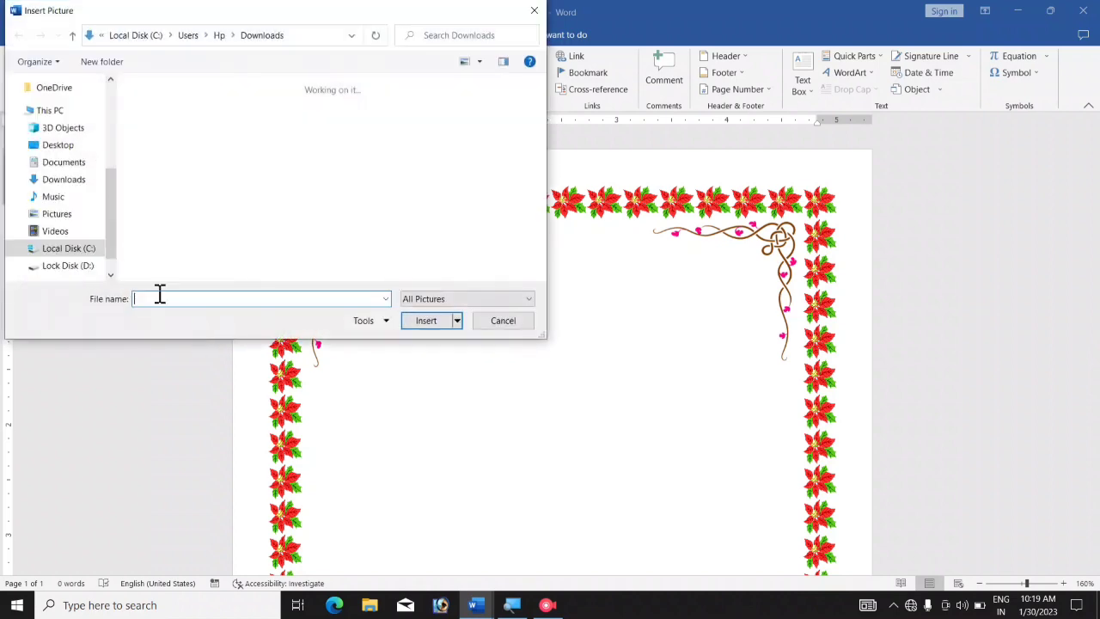
{"action": "left_click", "coordinate": [66, 180]}
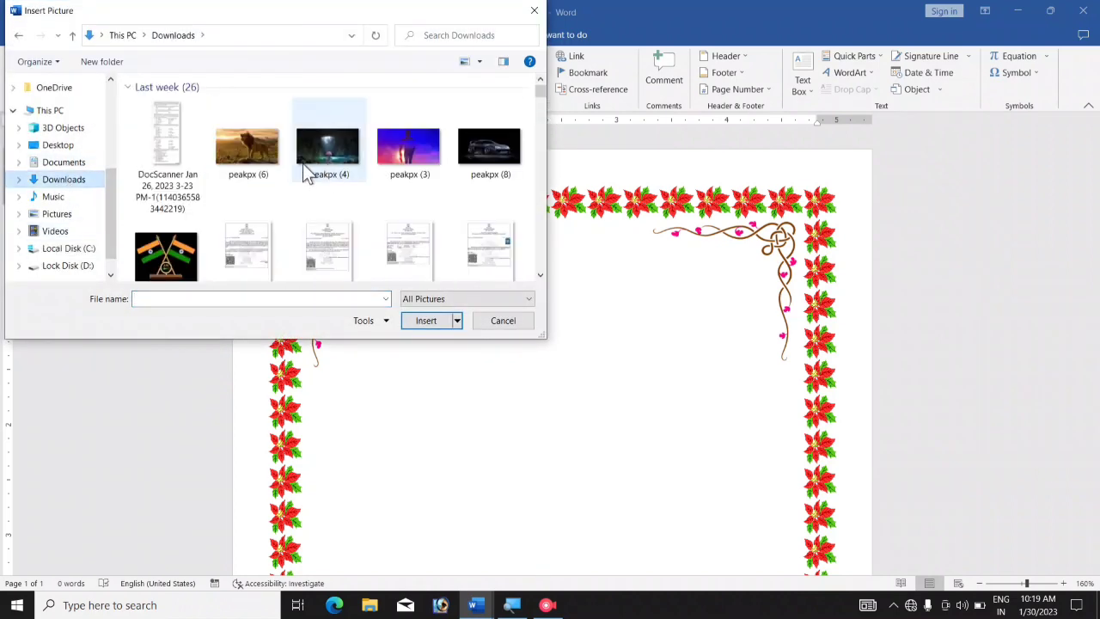
{"action": "scroll", "coordinate": [375, 190], "scroll_direction": "down", "scroll_amount": 1}
{"action": "scroll", "coordinate": [409, 189], "scroll_direction": "down", "scroll_amount": 2}
{"action": "scroll", "coordinate": [344, 191], "scroll_direction": "down", "scroll_amount": 2}
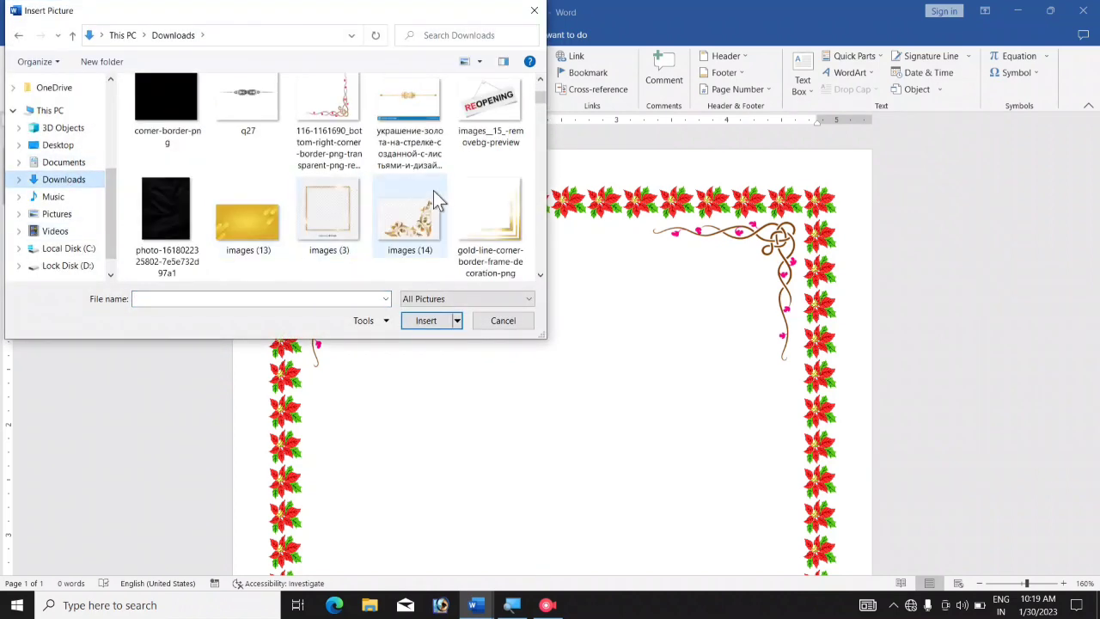
{"action": "scroll", "coordinate": [433, 191], "scroll_direction": "down", "scroll_amount": 2}
{"action": "left_click", "coordinate": [410, 202]}
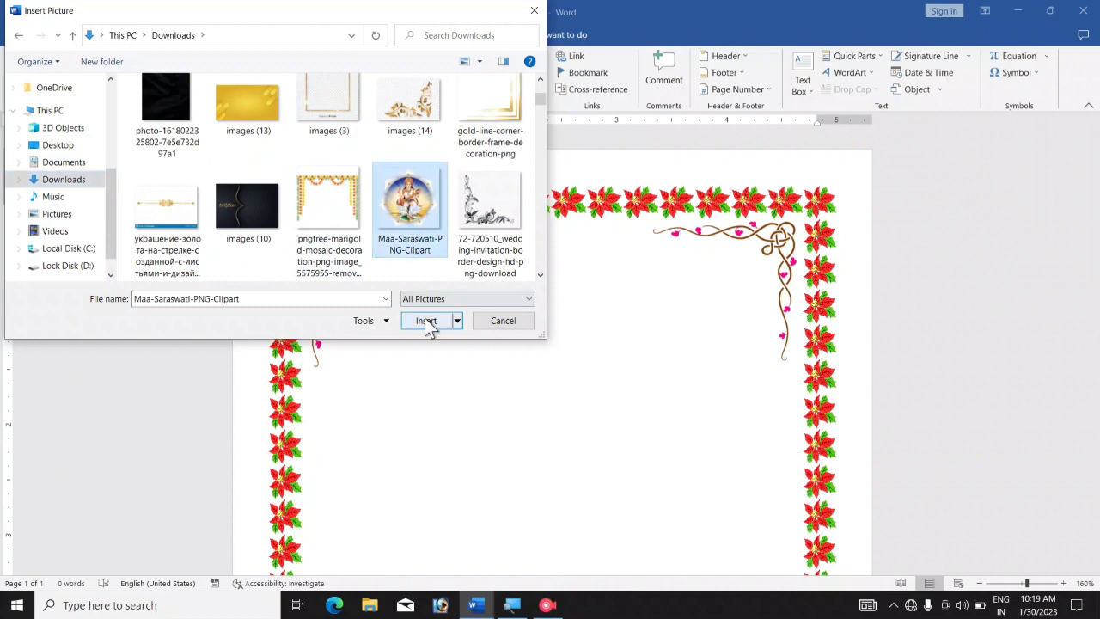
{"action": "left_click", "coordinate": [425, 320]}
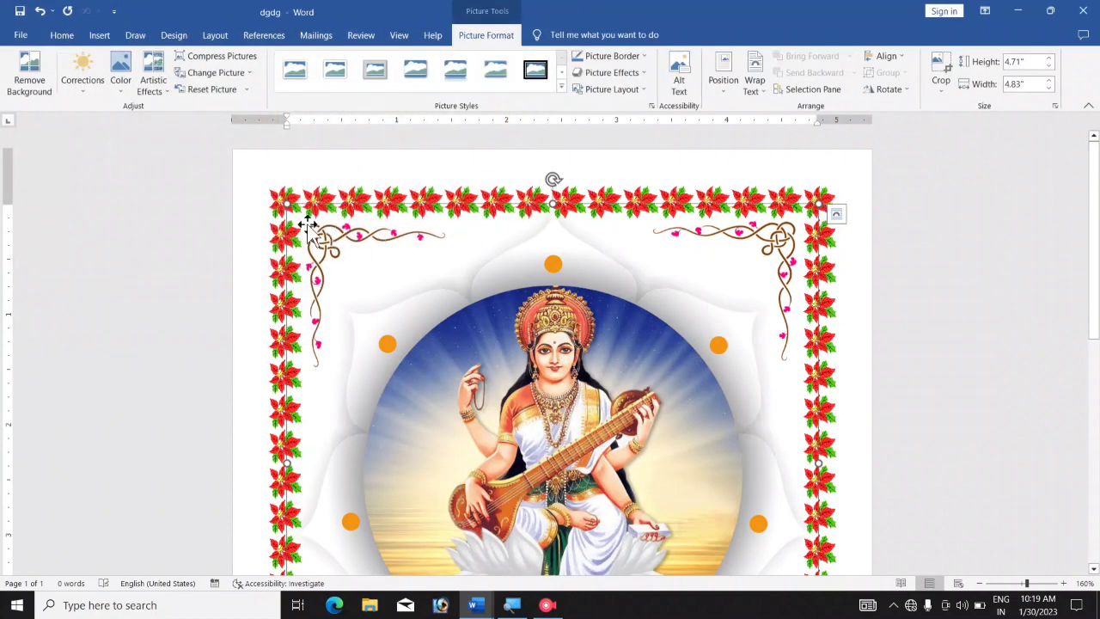
Set the Saraswati picture to In Front of Text and shrink it to about 1.48" by 1.52".
{"action": "left_click", "coordinate": [754, 84]}
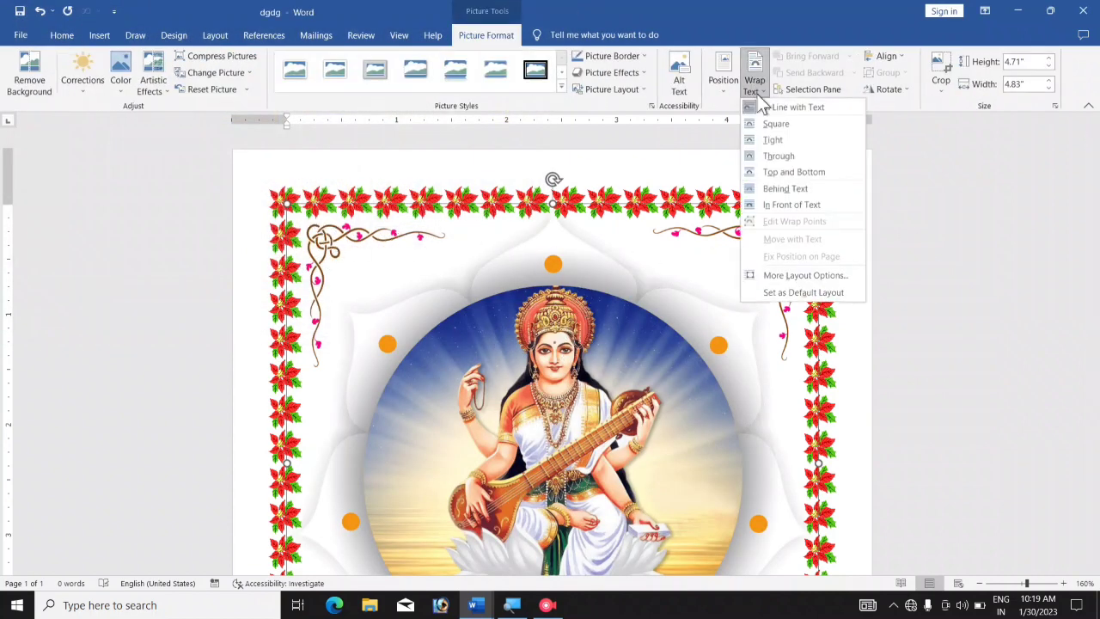
{"action": "left_click", "coordinate": [778, 206]}
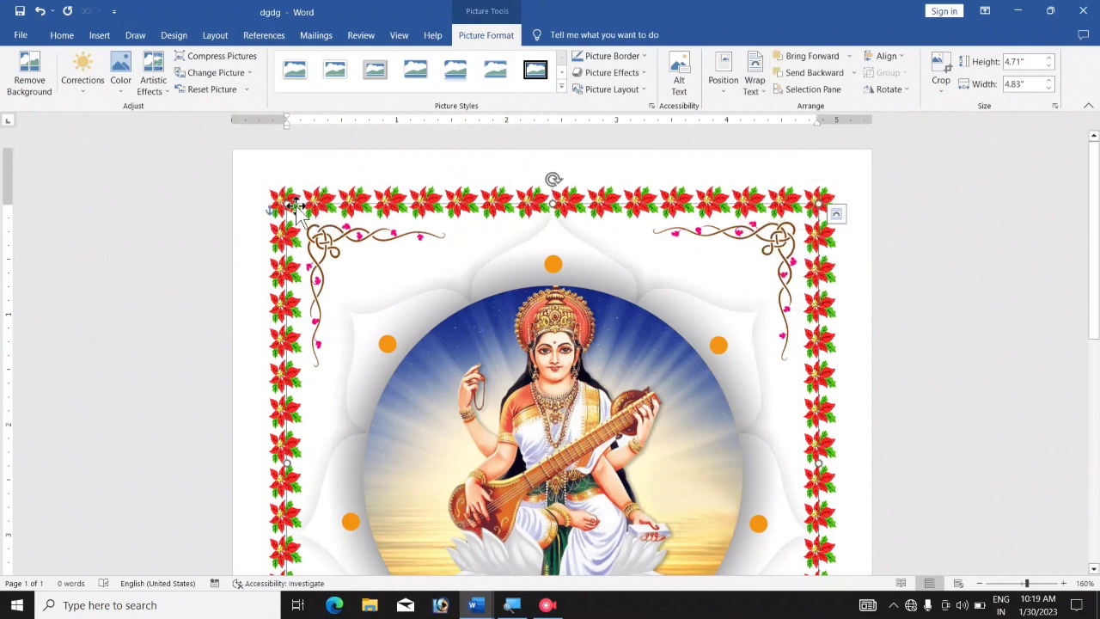
{"action": "left_click_drag", "start_coordinate": [294, 206], "coordinate": [515, 415]}
{"action": "scroll", "coordinate": [609, 359], "scroll_direction": "down", "scroll_amount": 5}
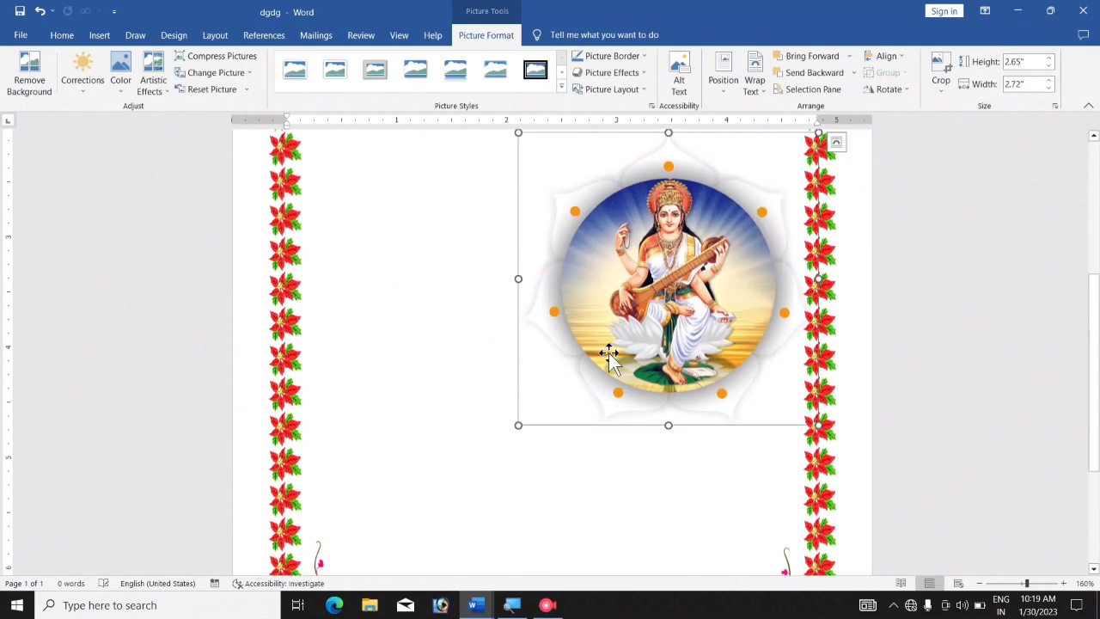
{"action": "left_click_drag", "start_coordinate": [608, 360], "coordinate": [470, 376]}
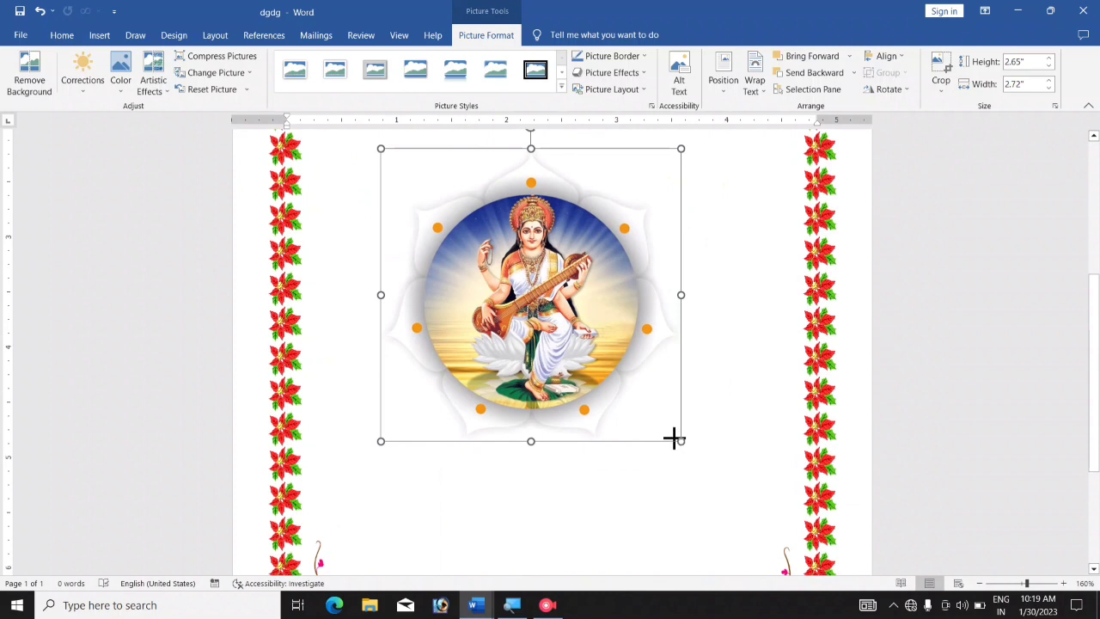
{"action": "left_click_drag", "start_coordinate": [674, 439], "coordinate": [582, 345]}
{"action": "left_click_drag", "start_coordinate": [479, 256], "coordinate": [535, 304]}
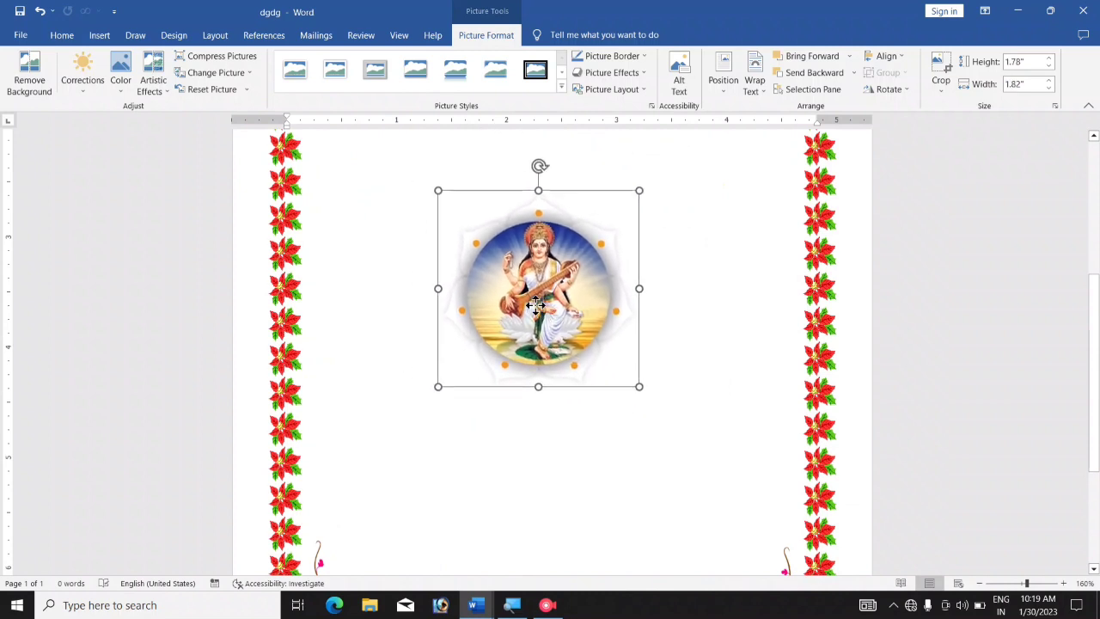
{"action": "left_click_drag", "start_coordinate": [437, 190], "coordinate": [470, 223]}
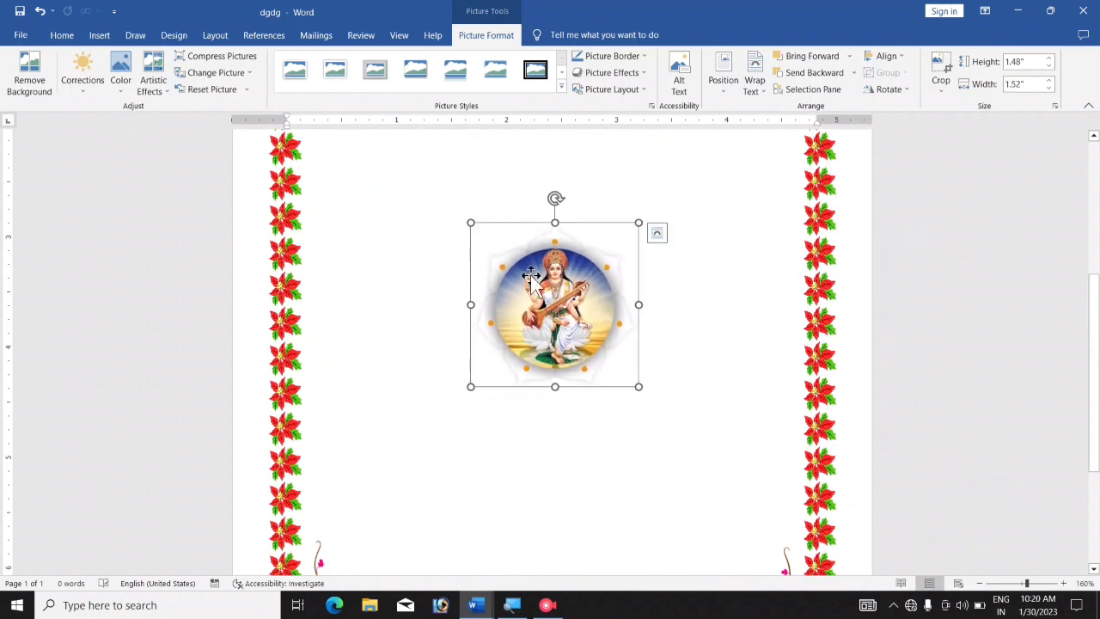
Shrink the picture to 1.29" by 1.33" and centre it near the top between the ornaments.
{"action": "left_click_drag", "start_coordinate": [531, 277], "coordinate": [509, 223]}
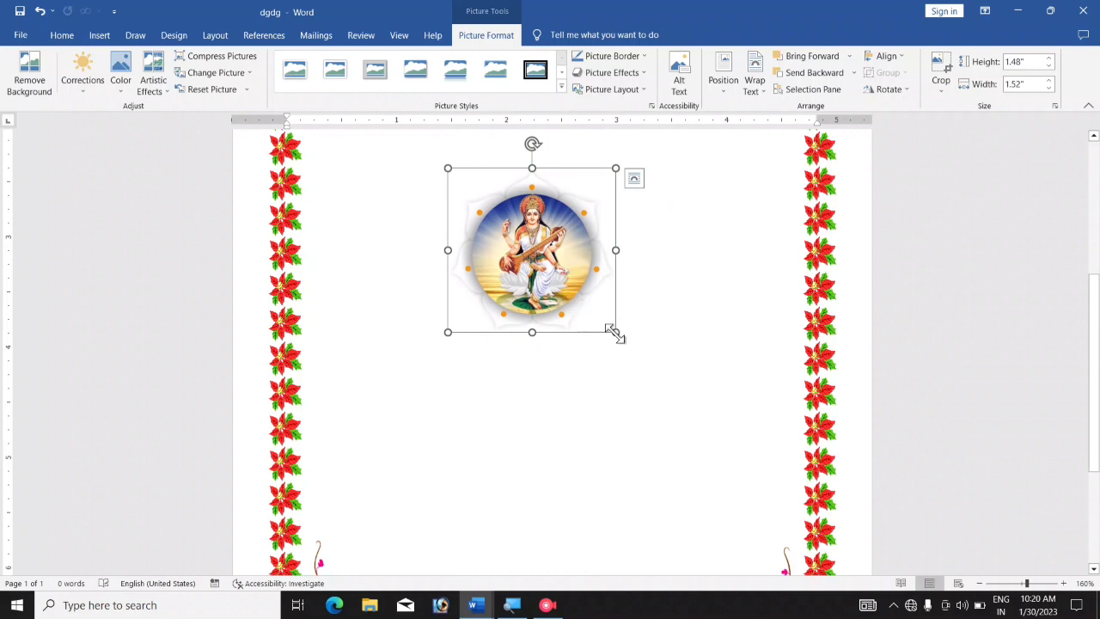
{"action": "left_click_drag", "start_coordinate": [614, 334], "coordinate": [595, 315]}
{"action": "left_click_drag", "start_coordinate": [522, 240], "coordinate": [537, 293]}
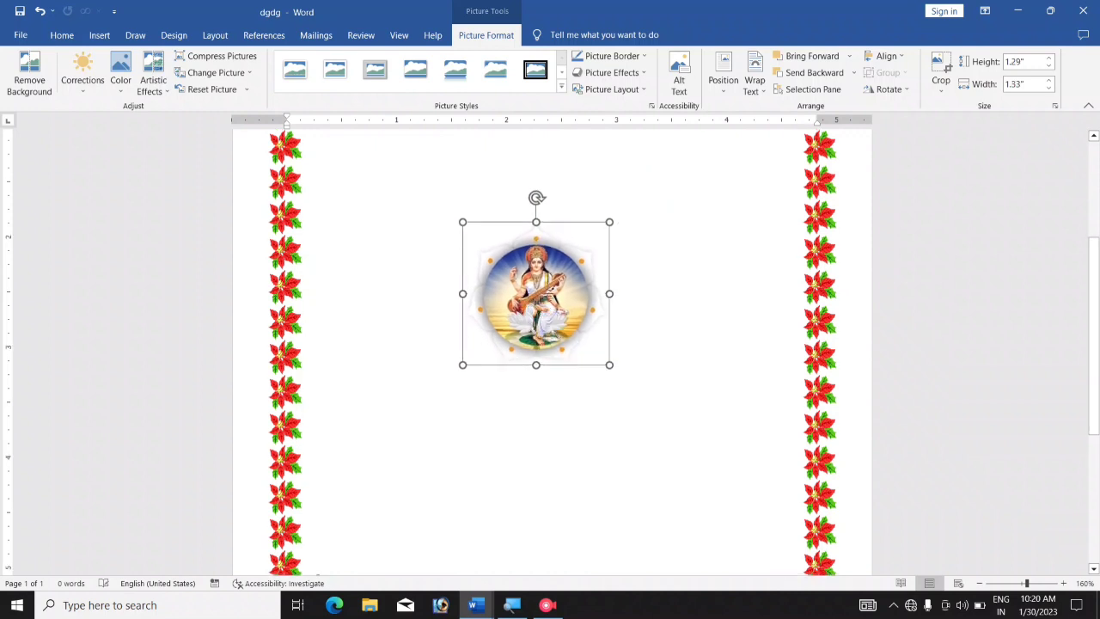
{"action": "scroll", "coordinate": [536, 294], "scroll_direction": "up", "scroll_amount": 4}
{"action": "mouse_move", "coordinate": [518, 476]}
{"action": "left_mouse_down"}
{"action": "mouse_move", "coordinate": [542, 275]}
{"action": "mouse_move", "coordinate": [533, 281]}
{"action": "left_mouse_up"}
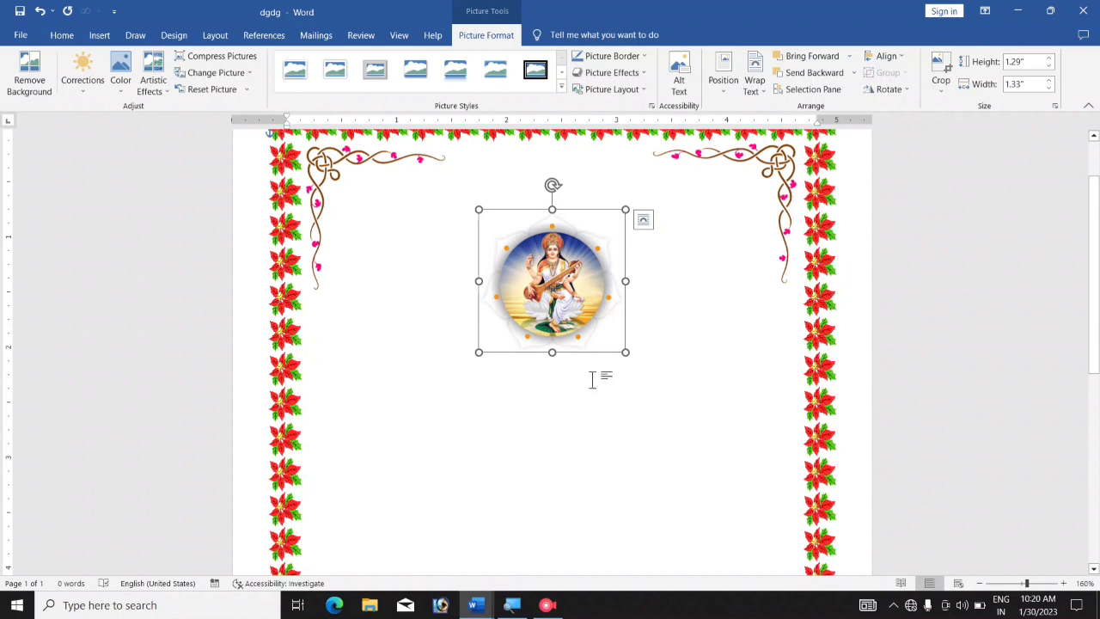
{"action": "left_click_drag", "start_coordinate": [558, 296], "coordinate": [558, 289]}
{"action": "left_click", "coordinate": [555, 387]}
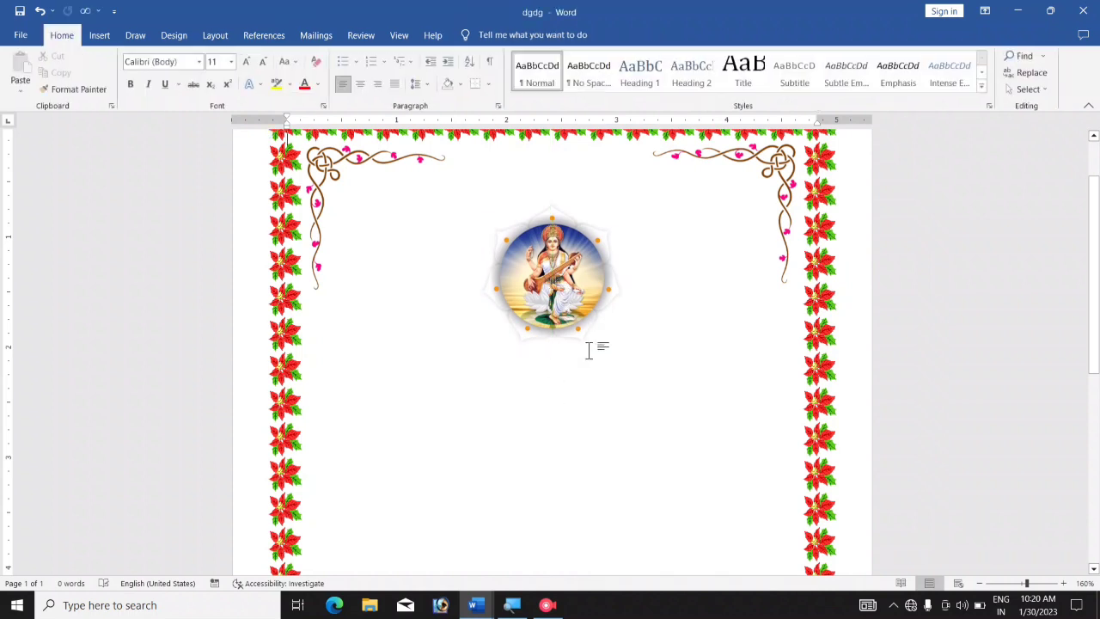
{"action": "scroll", "coordinate": [589, 350], "scroll_direction": "up", "scroll_amount": 2}
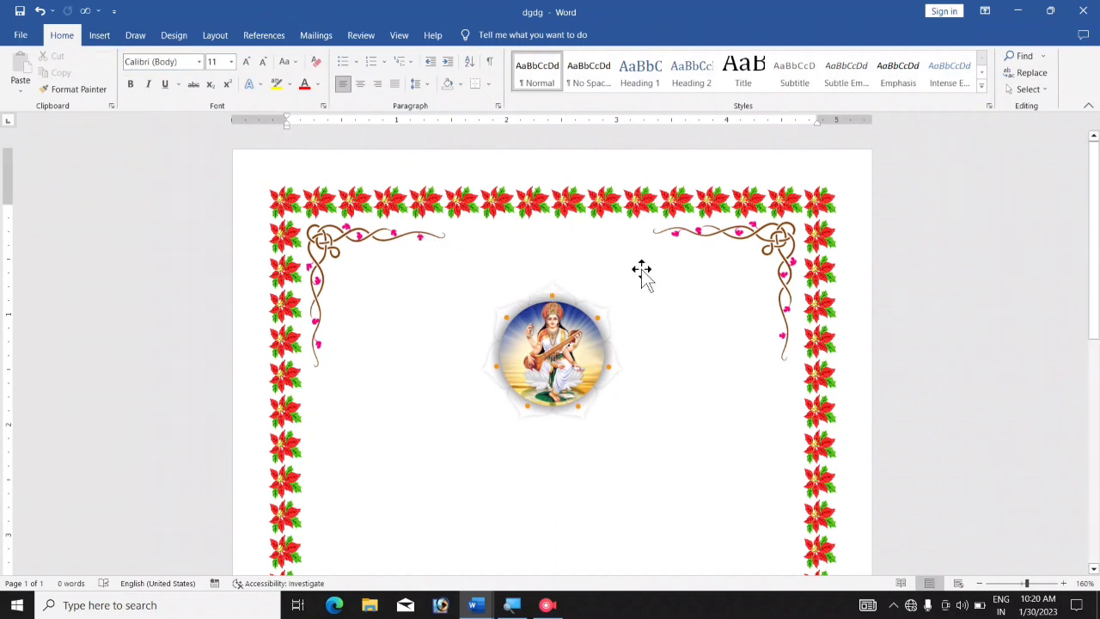
Add light outlined WordArt reading 'Jai Mata DI' and centre it above the picture.
{"action": "left_click", "coordinate": [100, 38]}
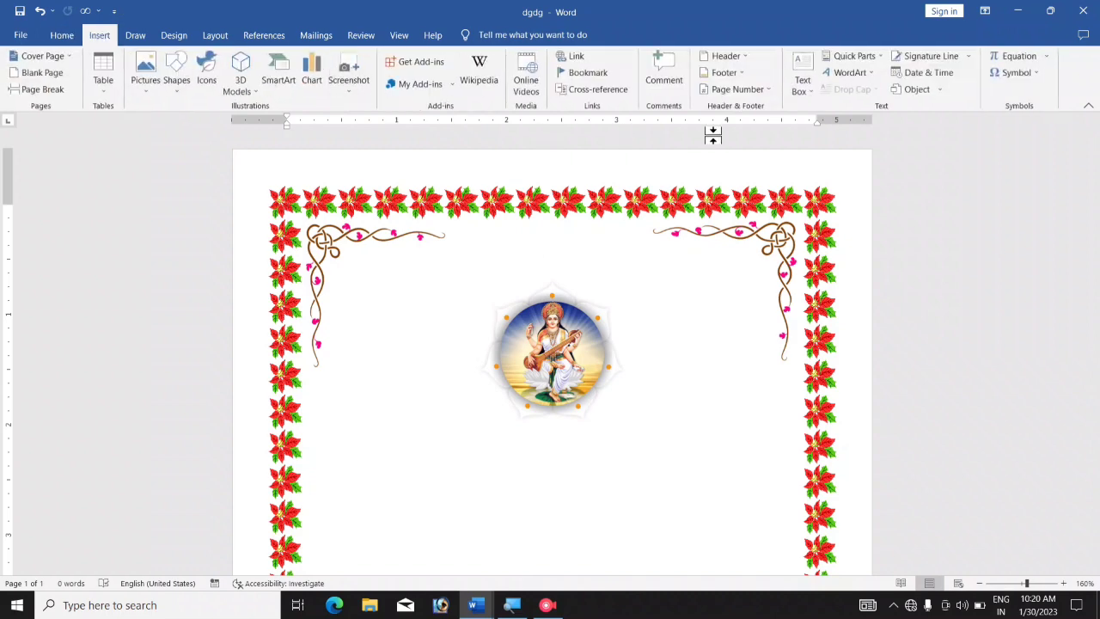
{"action": "left_click", "coordinate": [862, 71]}
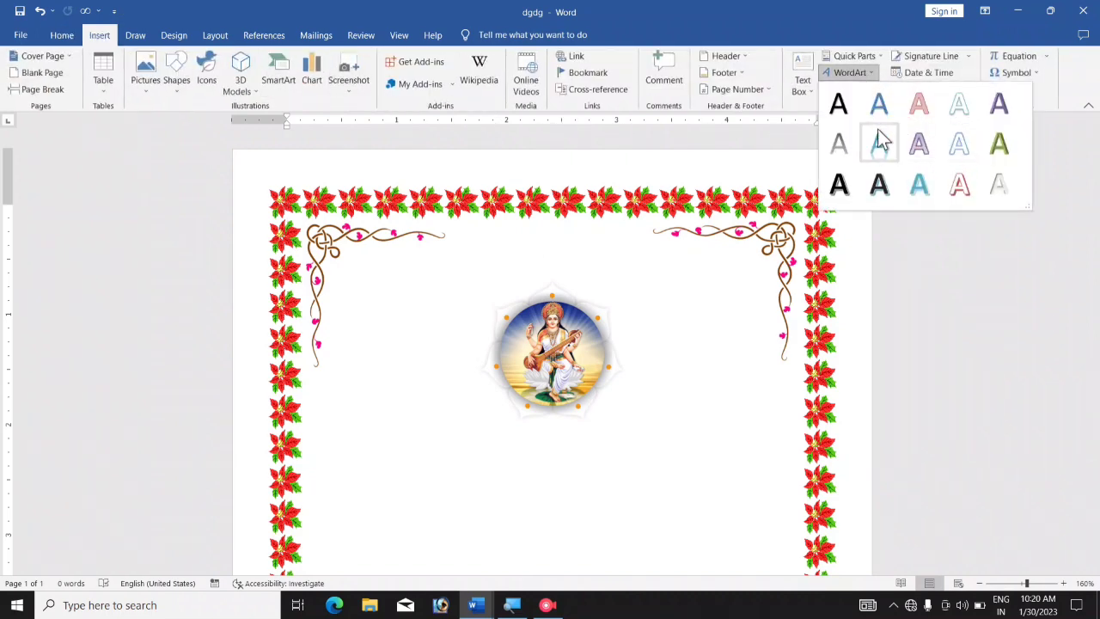
{"action": "left_click", "coordinate": [963, 156]}
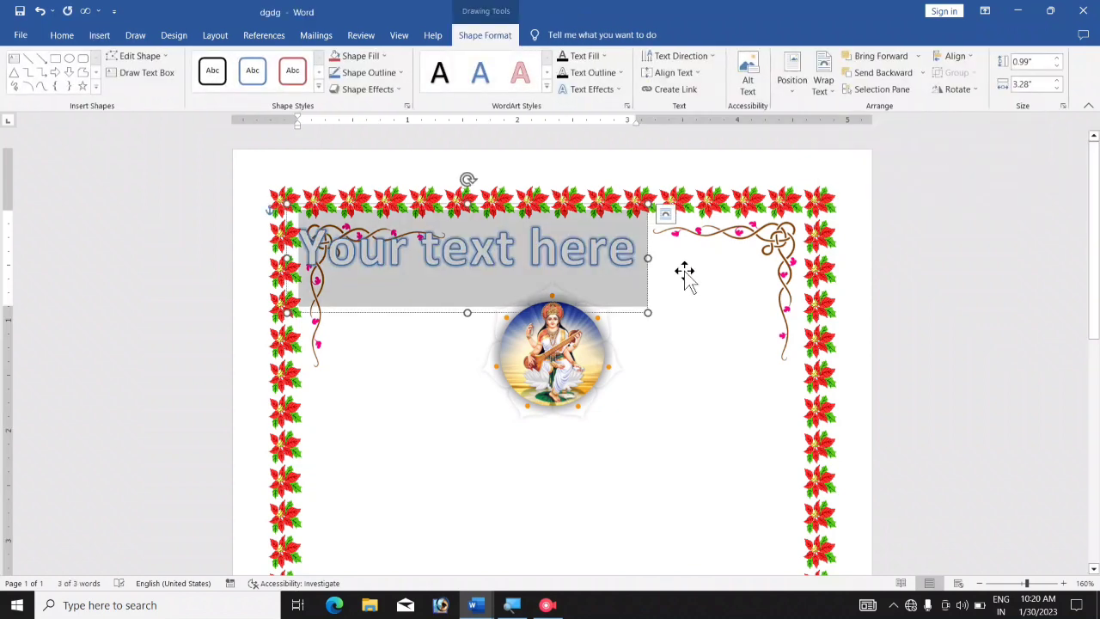
{"action": "type", "text": "Jai"}
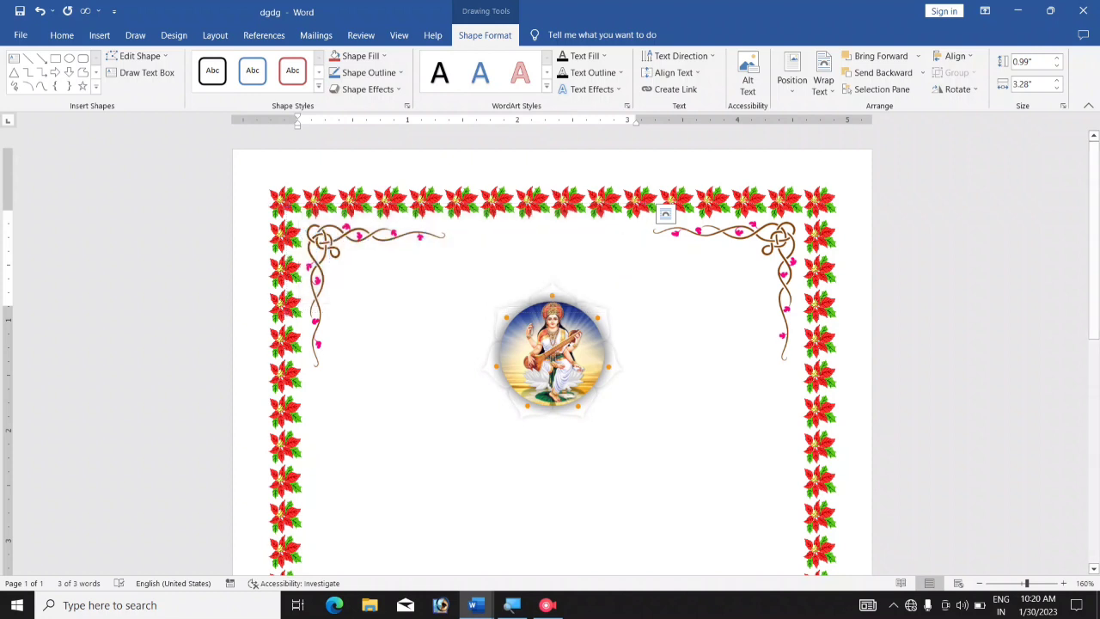
{"action": "type", "text": " Ma"}
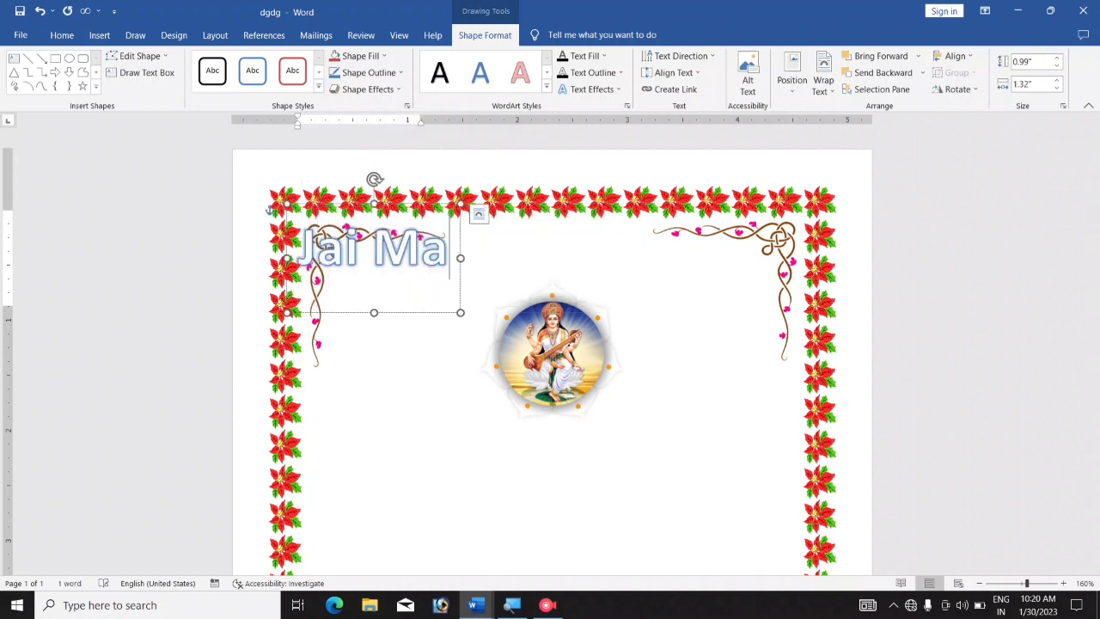
{"action": "type", "text": "ta D"}
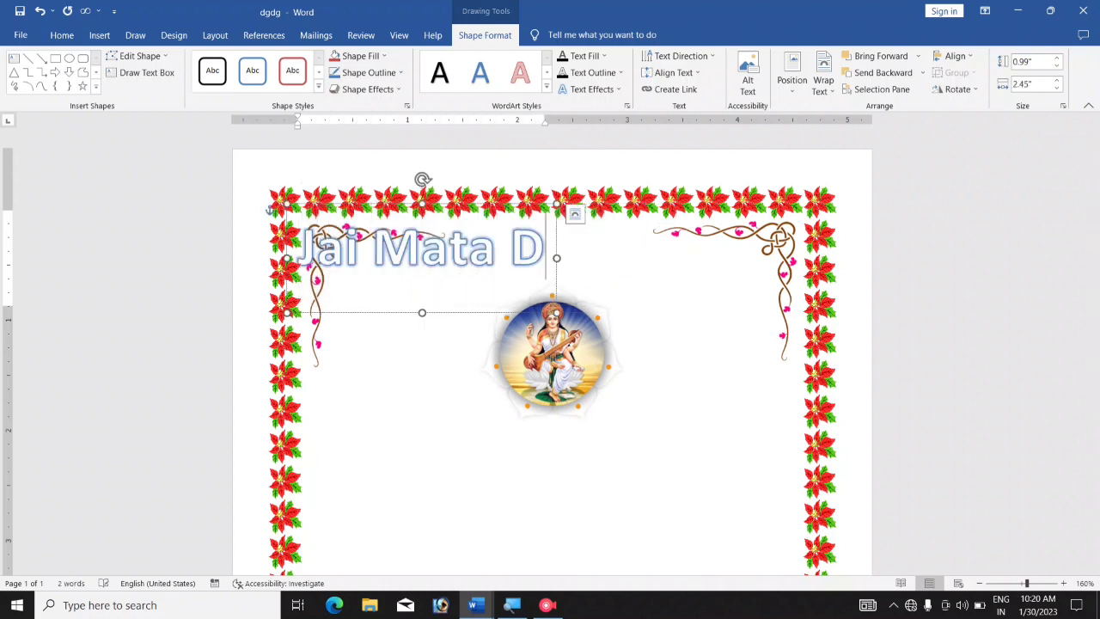
{"action": "type", "text": "I"}
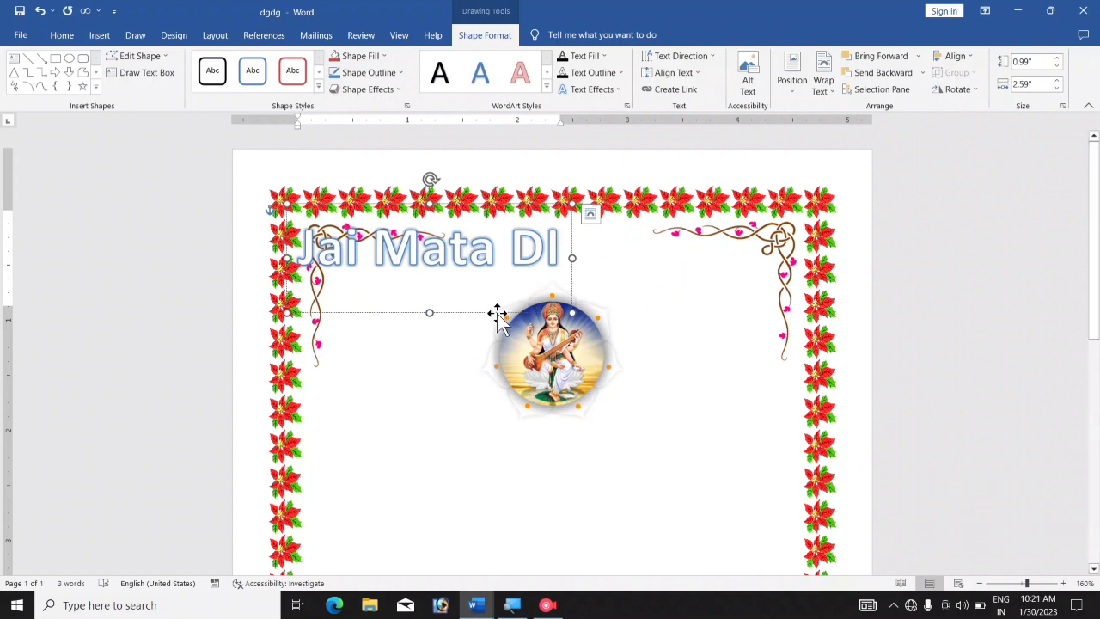
{"action": "left_click_drag", "start_coordinate": [497, 312], "coordinate": [617, 307]}
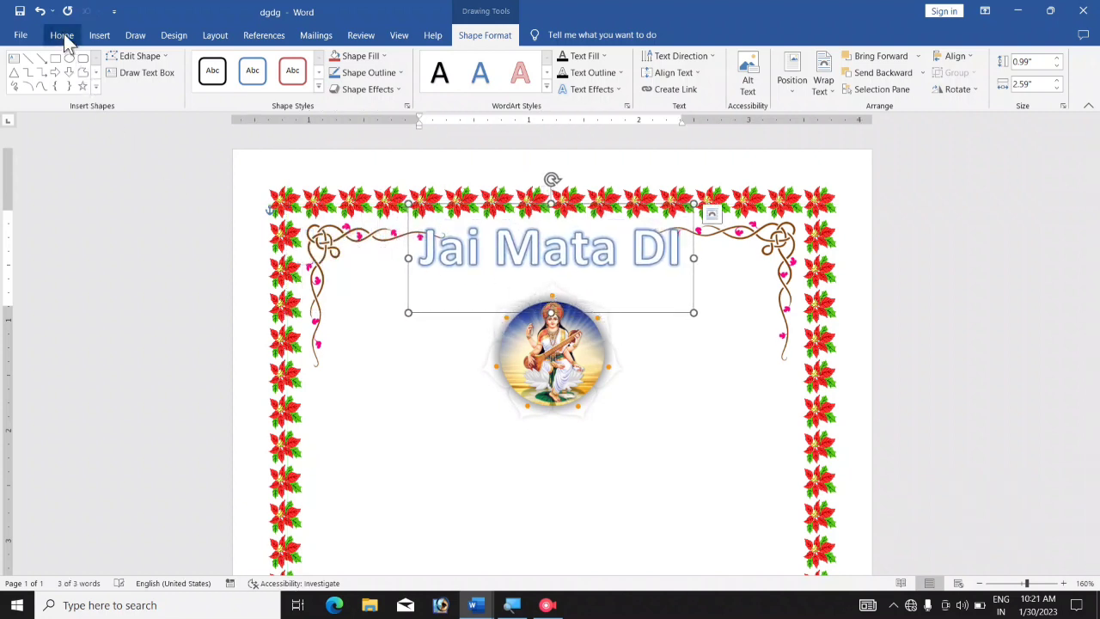
Reduce the Jai Mata DI heading to 24 pt, centre it, and set its font to Cambria.
{"action": "left_click", "coordinate": [62, 35]}
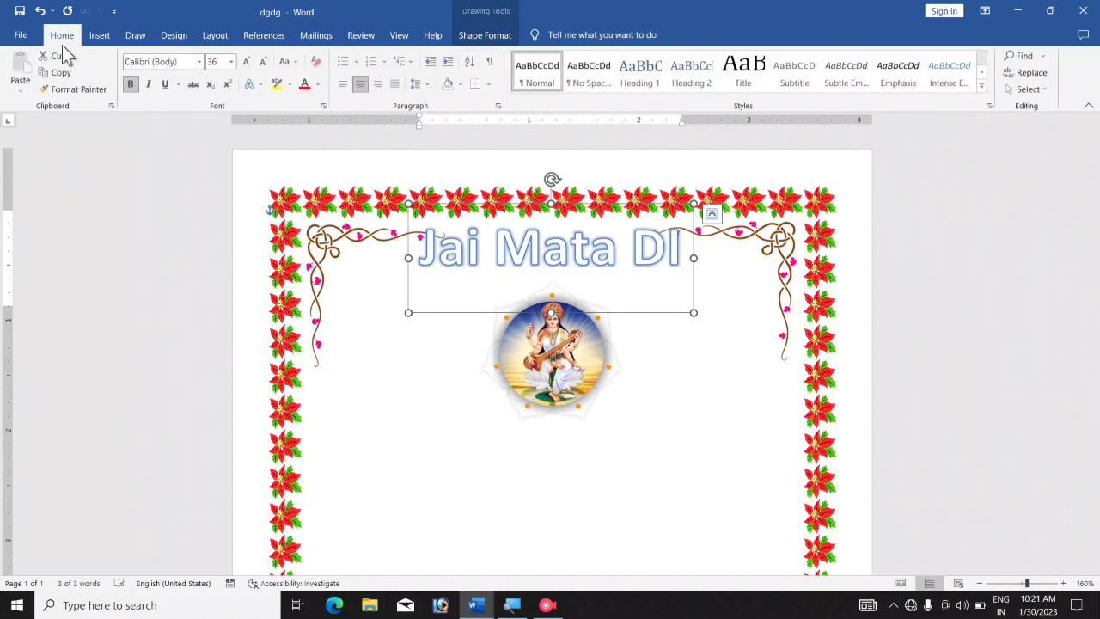
{"action": "left_click", "coordinate": [262, 62]}
{"action": "left_click", "coordinate": [262, 62]}
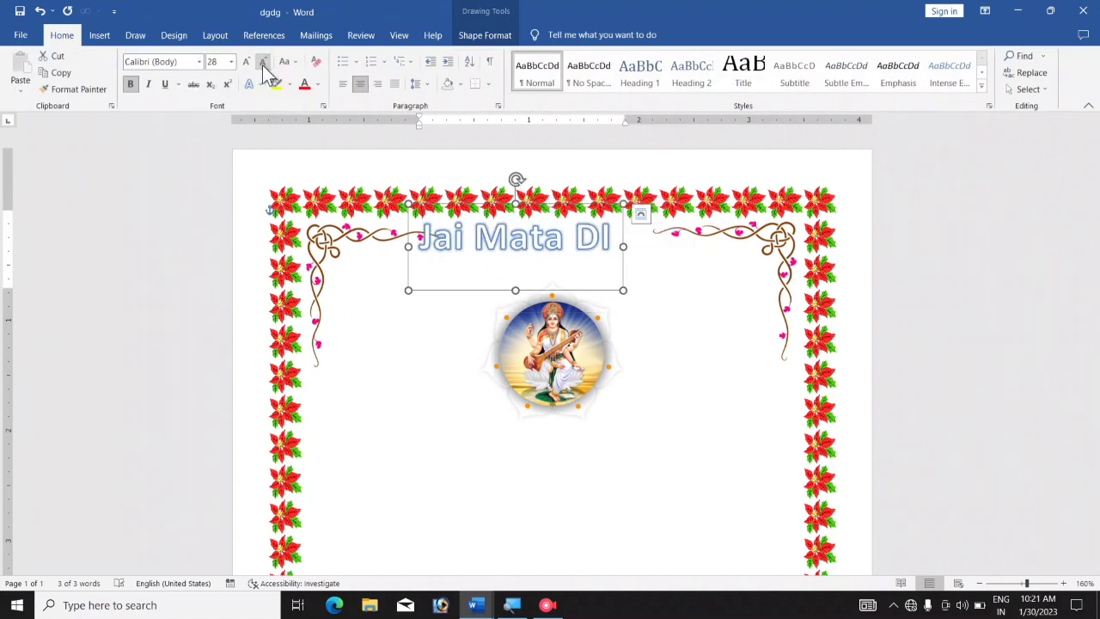
{"action": "left_click", "coordinate": [262, 62]}
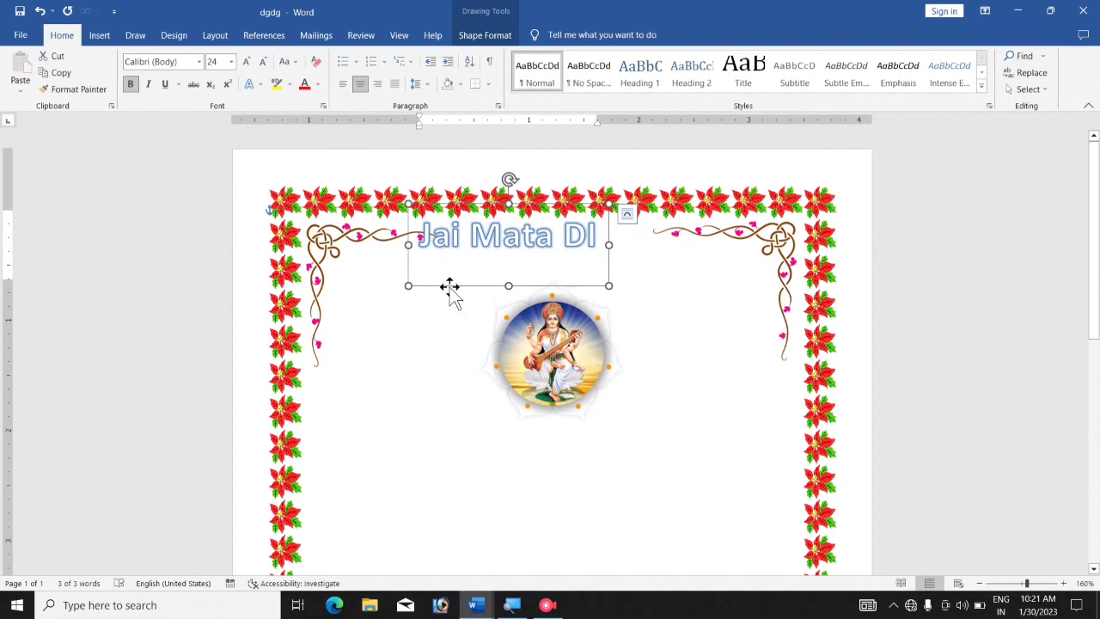
{"action": "left_click_drag", "start_coordinate": [450, 286], "coordinate": [494, 306]}
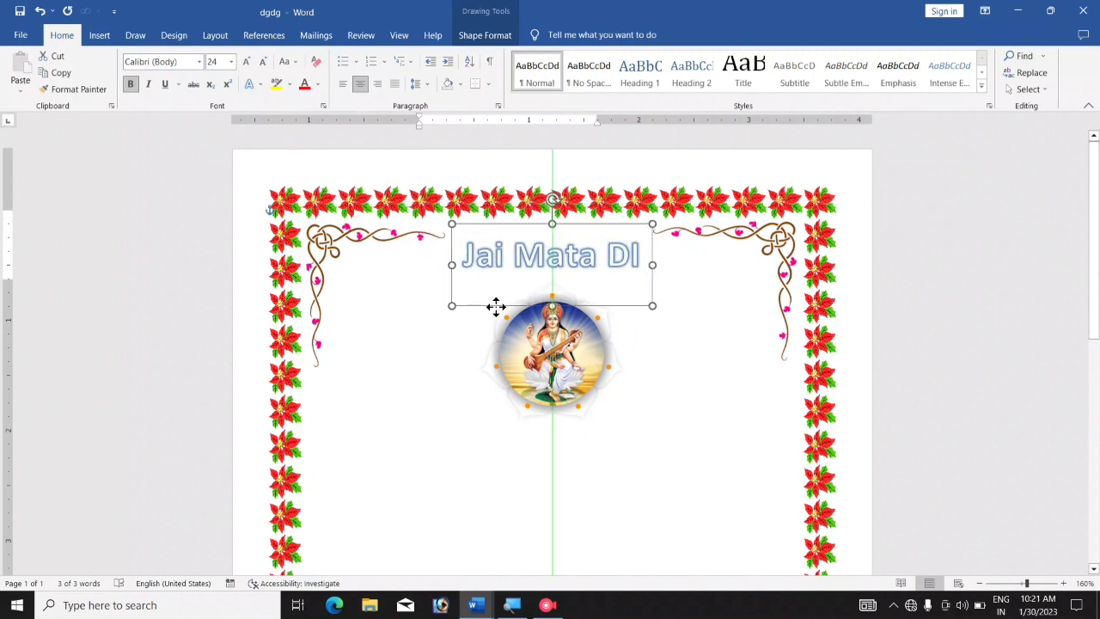
{"action": "left_click", "coordinate": [198, 62]}
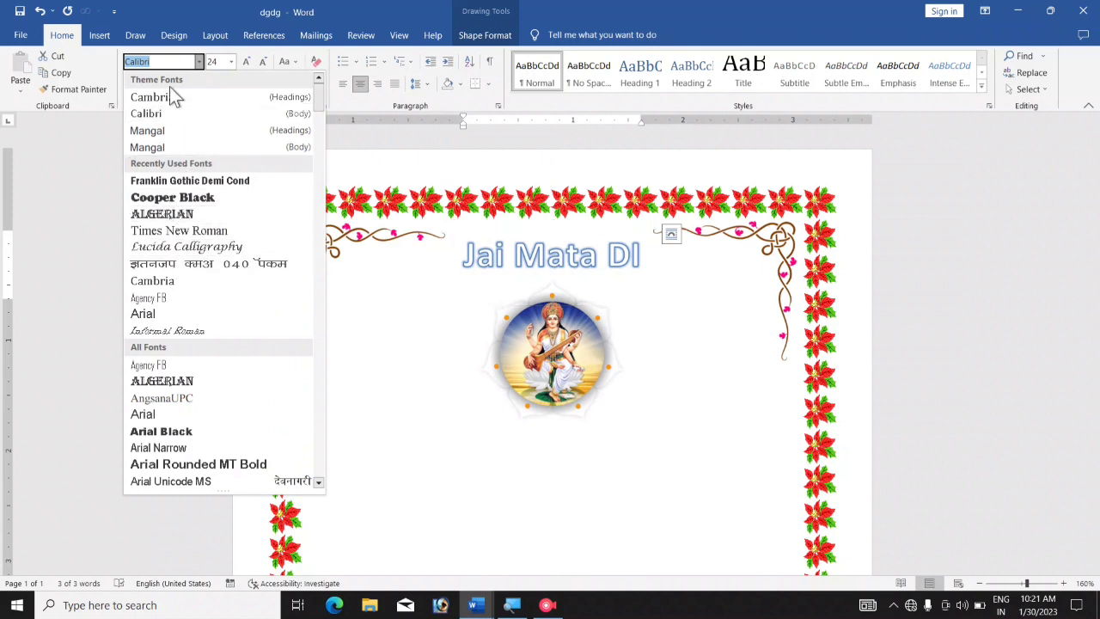
{"action": "left_click", "coordinate": [175, 102]}
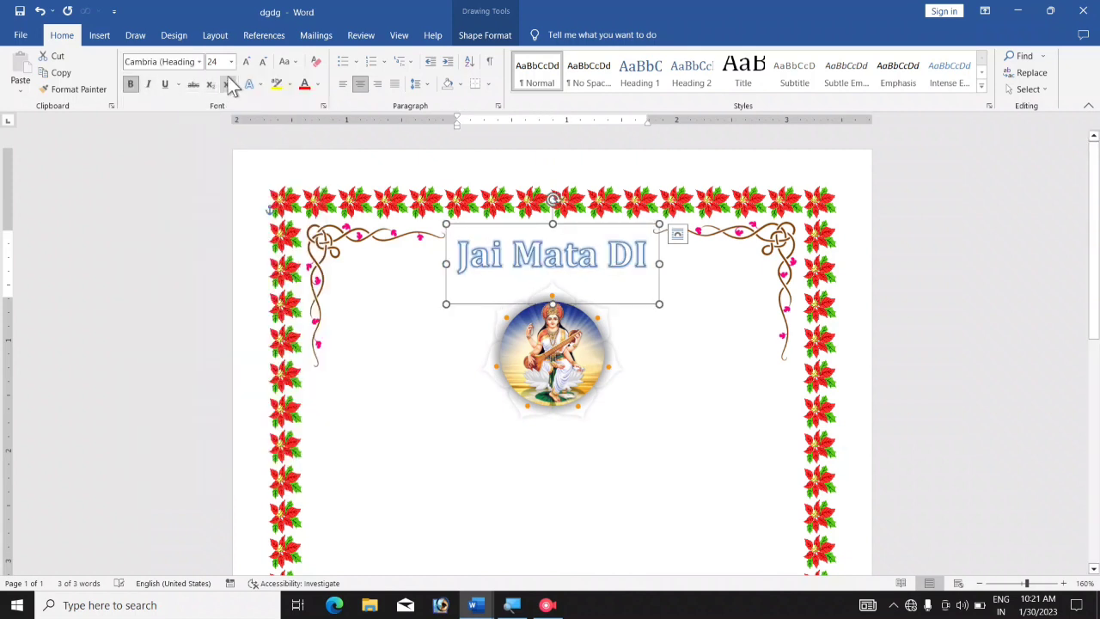
Remove the heading's outline and glow and give it a red text fill.
{"action": "left_click", "coordinate": [489, 36]}
{"action": "left_click", "coordinate": [593, 73]}
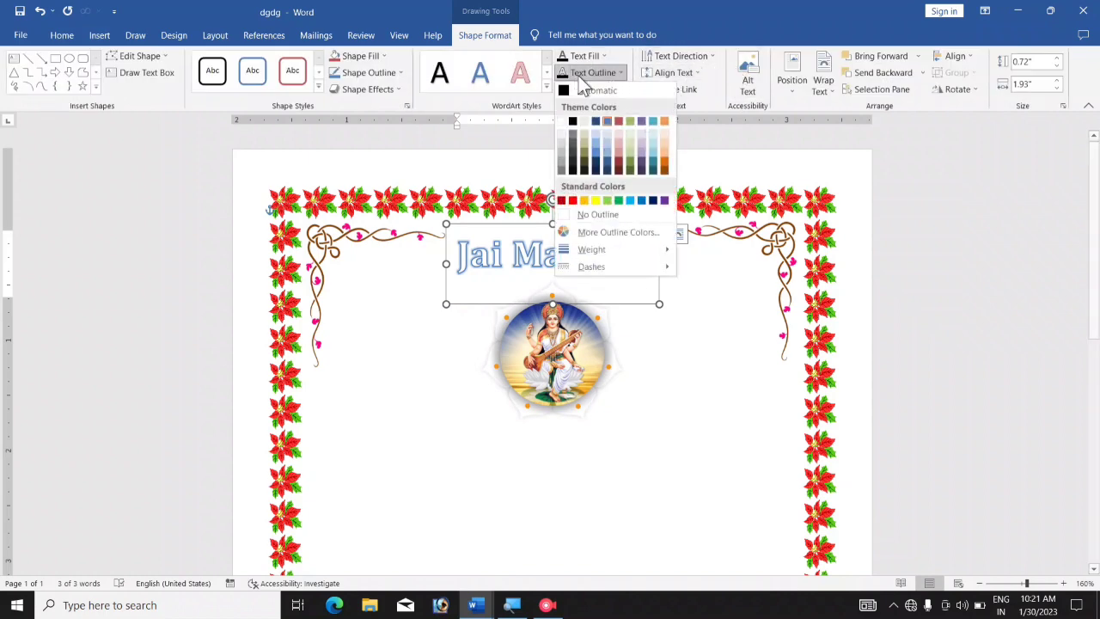
{"action": "left_click", "coordinate": [619, 214]}
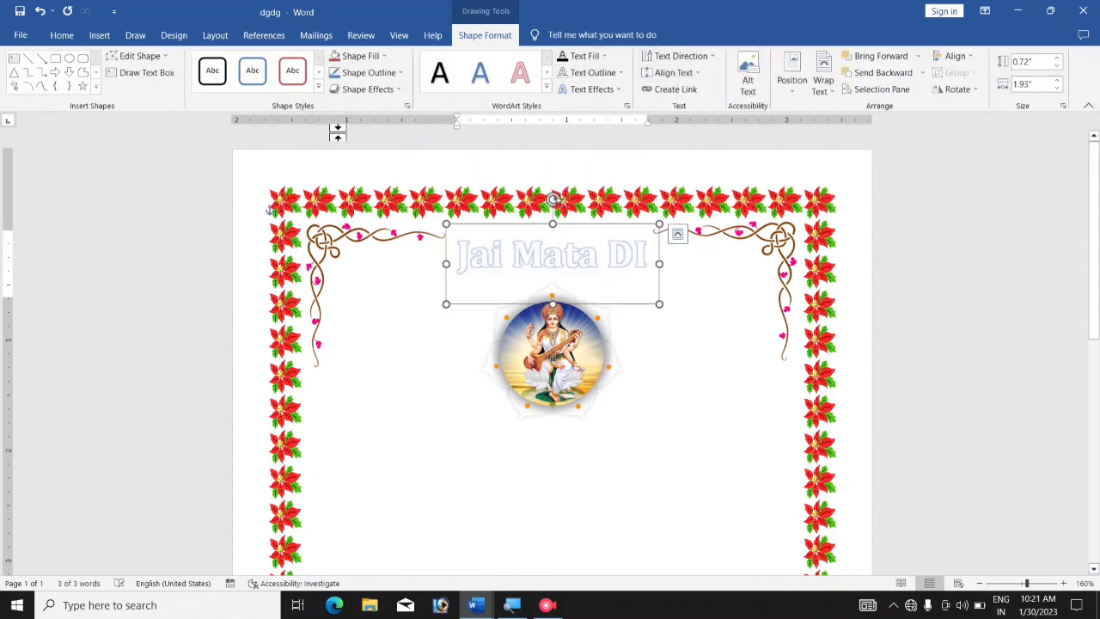
{"action": "left_click", "coordinate": [589, 89]}
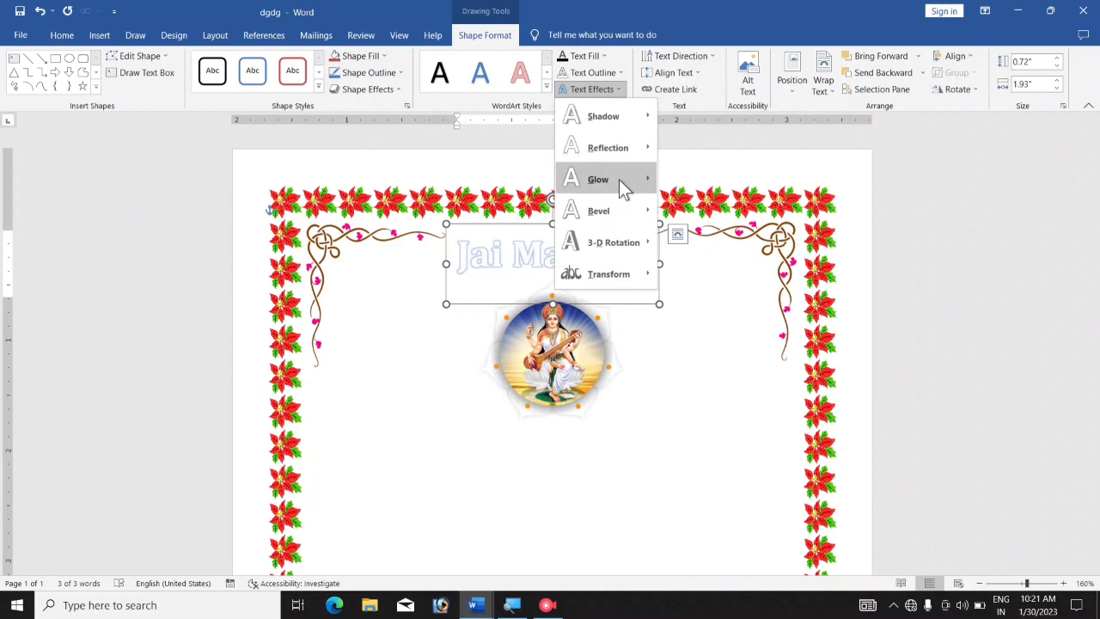
{"action": "mouse_move", "coordinate": [619, 179]}
{"action": "left_click", "coordinate": [673, 197]}
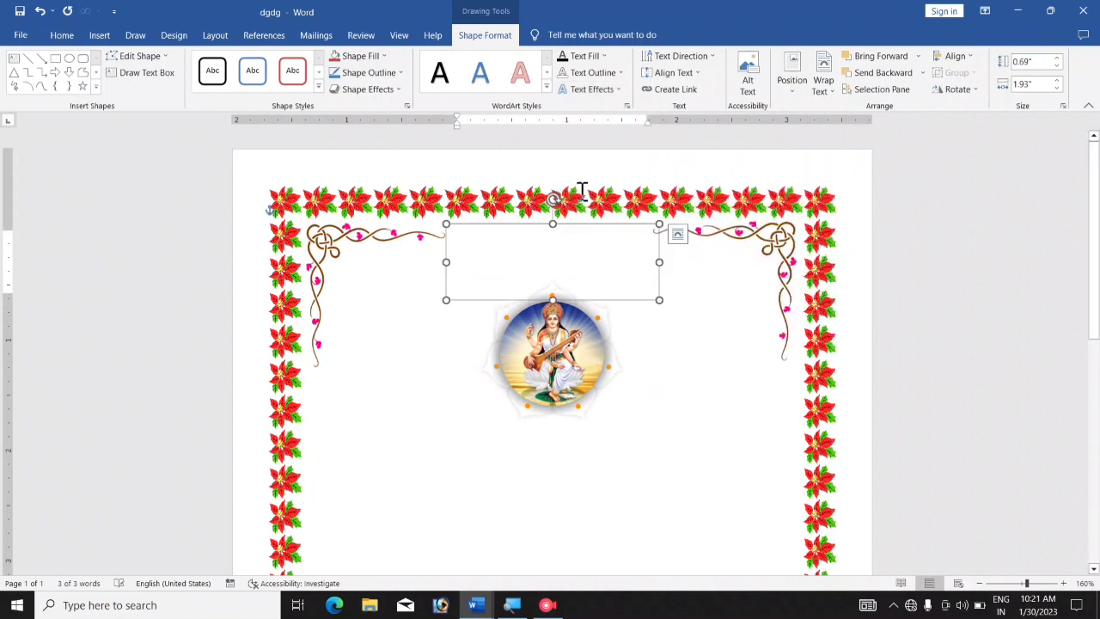
{"action": "left_click", "coordinate": [602, 56]}
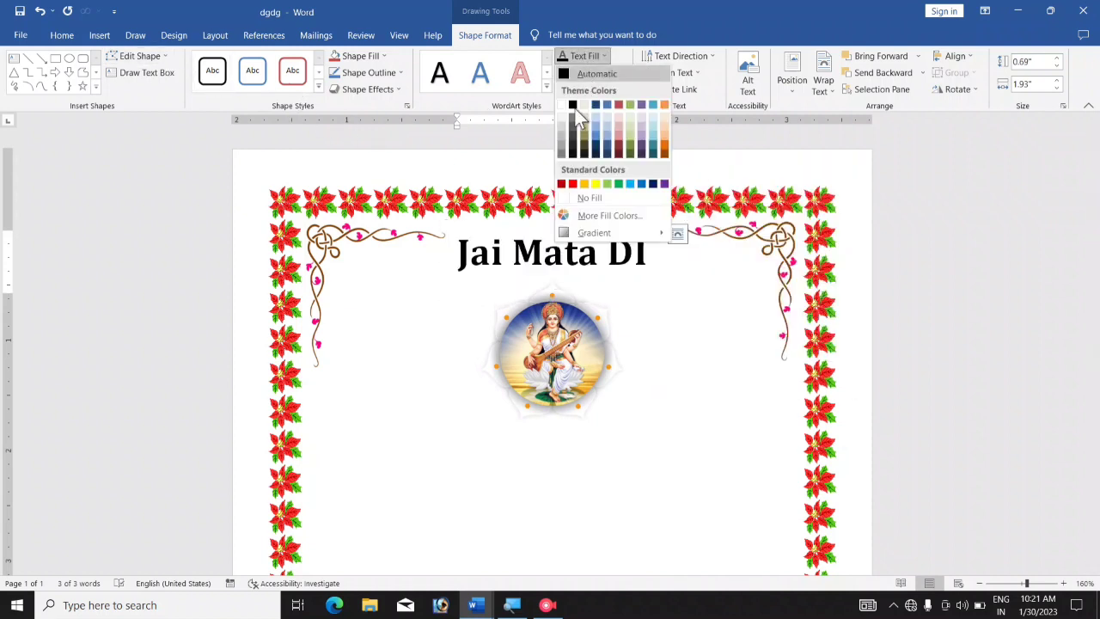
{"action": "left_click", "coordinate": [573, 184]}
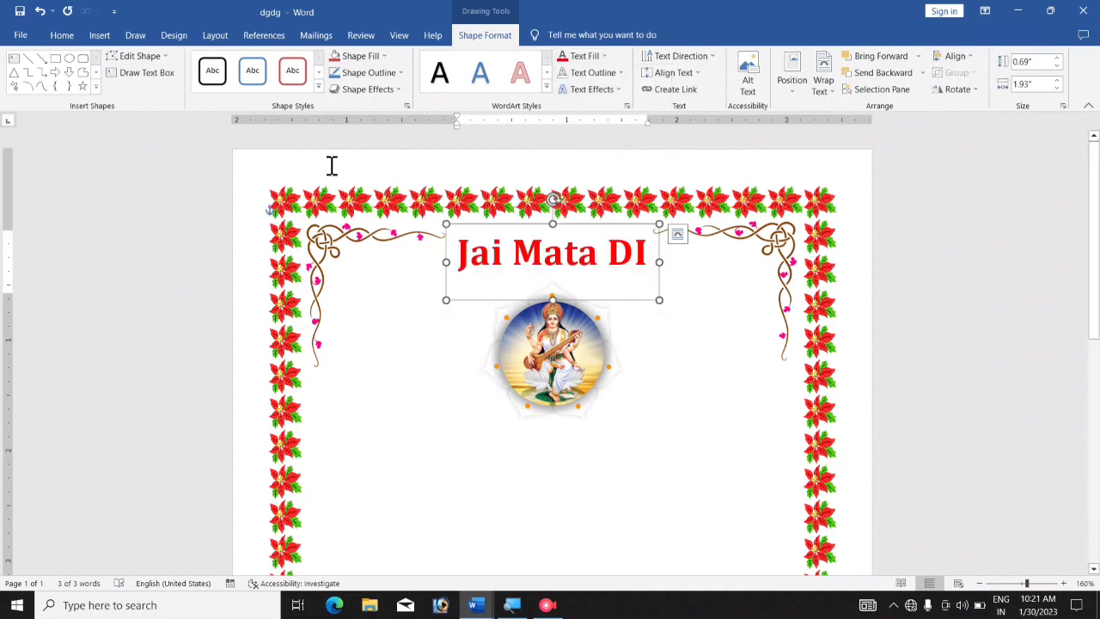
Reduce the heading to 18 pt and centre it just above the Saraswati image.
{"action": "left_click", "coordinate": [62, 34]}
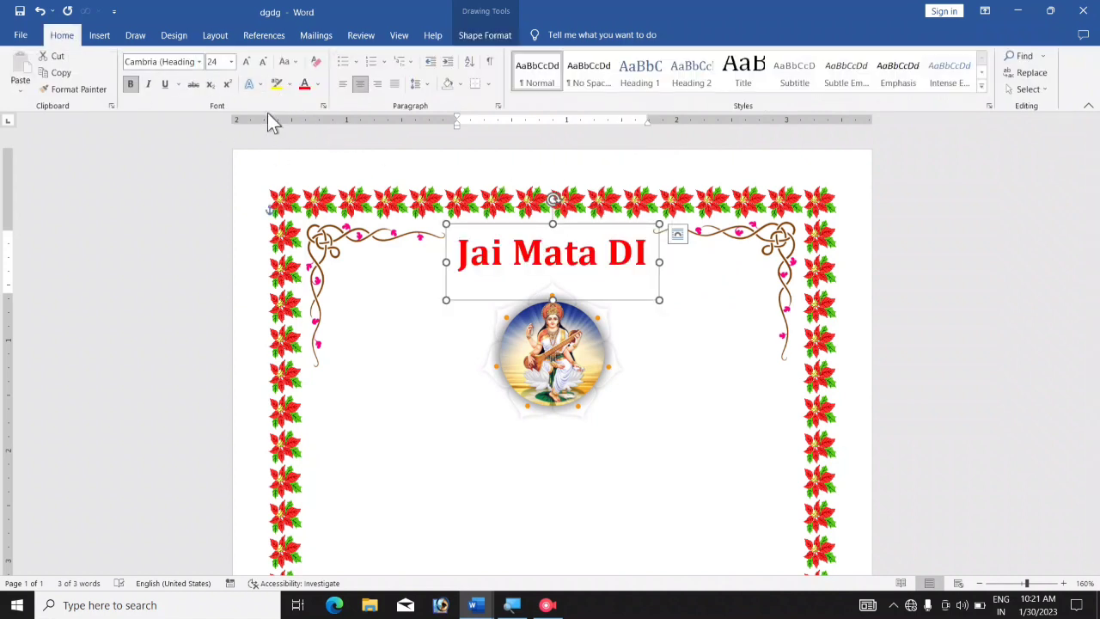
{"action": "left_click", "coordinate": [266, 65]}
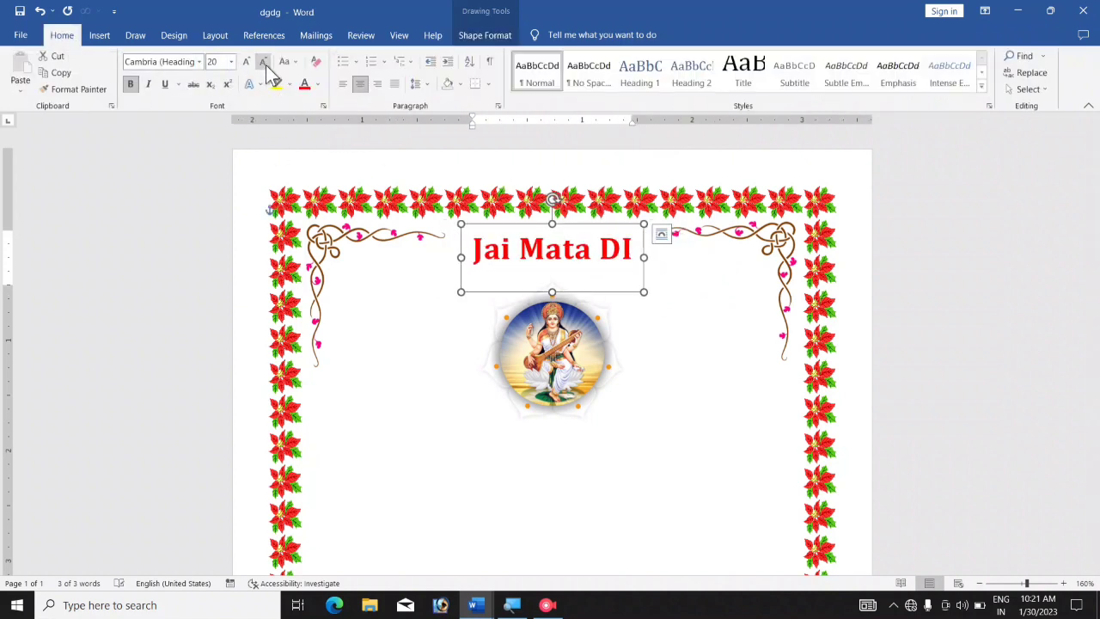
{"action": "left_click", "coordinate": [265, 64]}
{"action": "left_click_drag", "start_coordinate": [492, 288], "coordinate": [494, 301]}
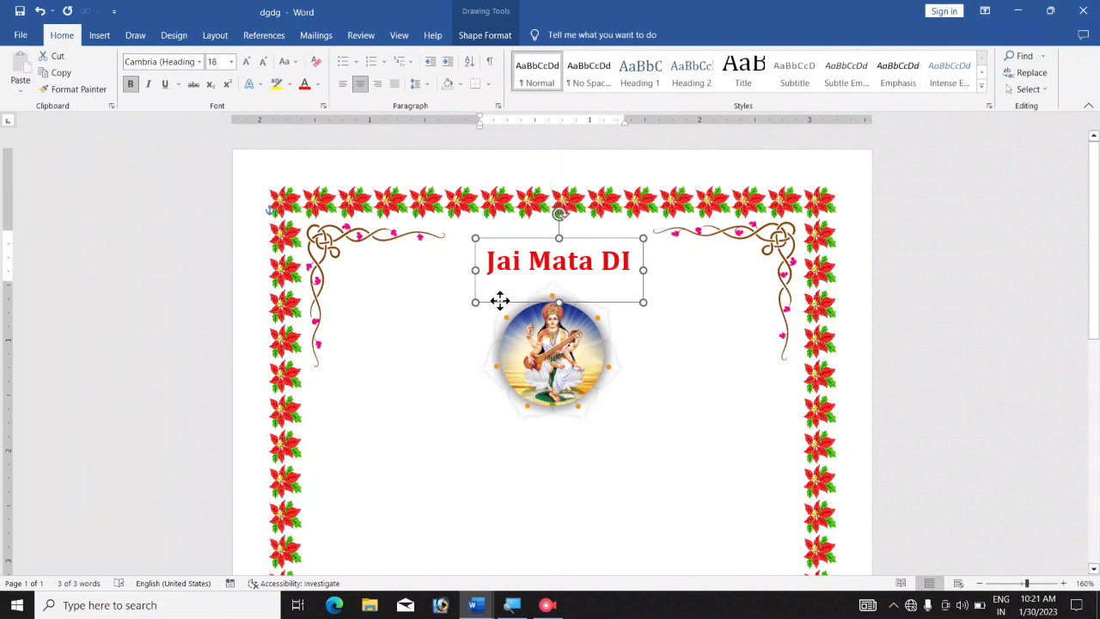
{"action": "left_click_drag", "start_coordinate": [494, 301], "coordinate": [491, 298]}
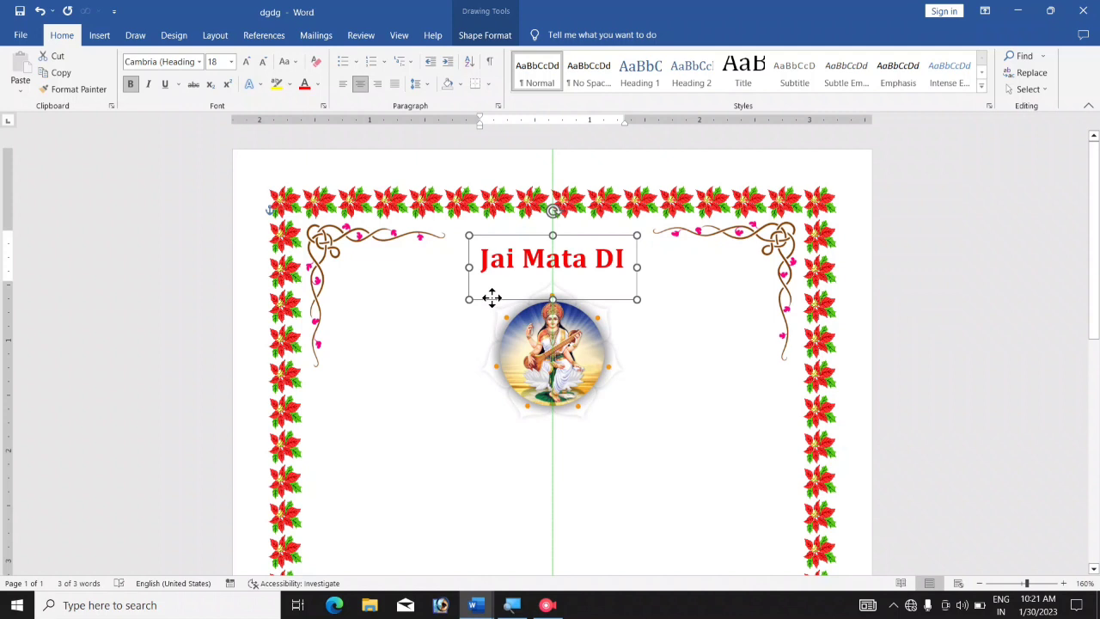
{"action": "left_click", "coordinate": [645, 457]}
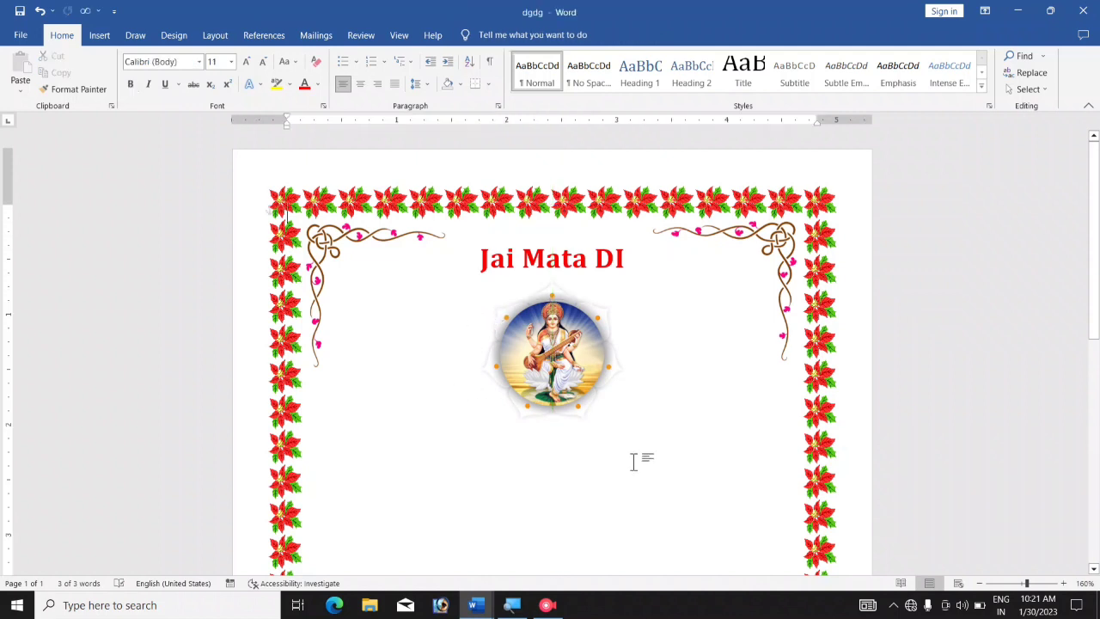
{"action": "scroll", "coordinate": [664, 374], "scroll_direction": "down", "scroll_amount": 1}
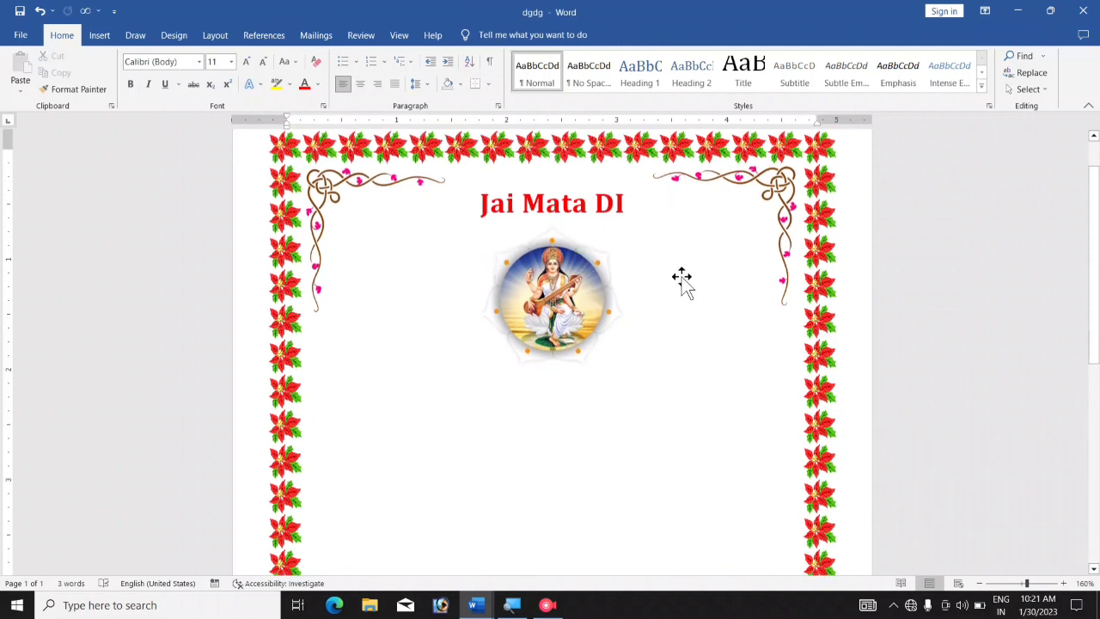
{"action": "scroll", "coordinate": [682, 280], "scroll_direction": "down", "scroll_amount": 2}
{"action": "scroll", "coordinate": [682, 280], "scroll_direction": "up", "scroll_amount": 2}
{"action": "scroll", "coordinate": [682, 280], "scroll_direction": "down", "scroll_amount": 1}
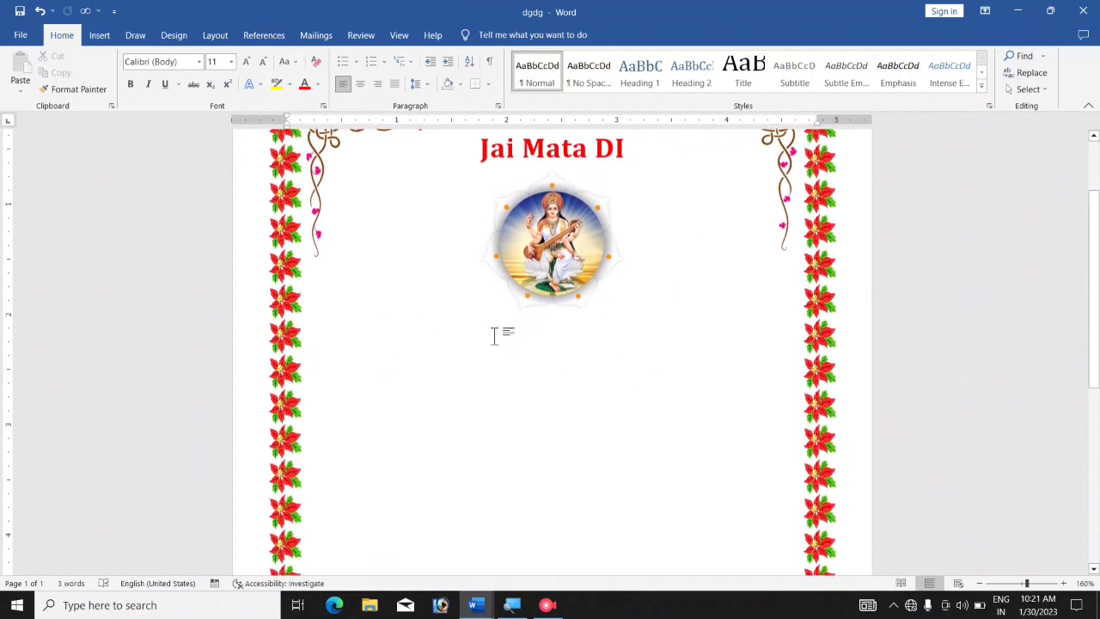
{"action": "scroll", "coordinate": [494, 334], "scroll_direction": "up", "scroll_amount": 3}
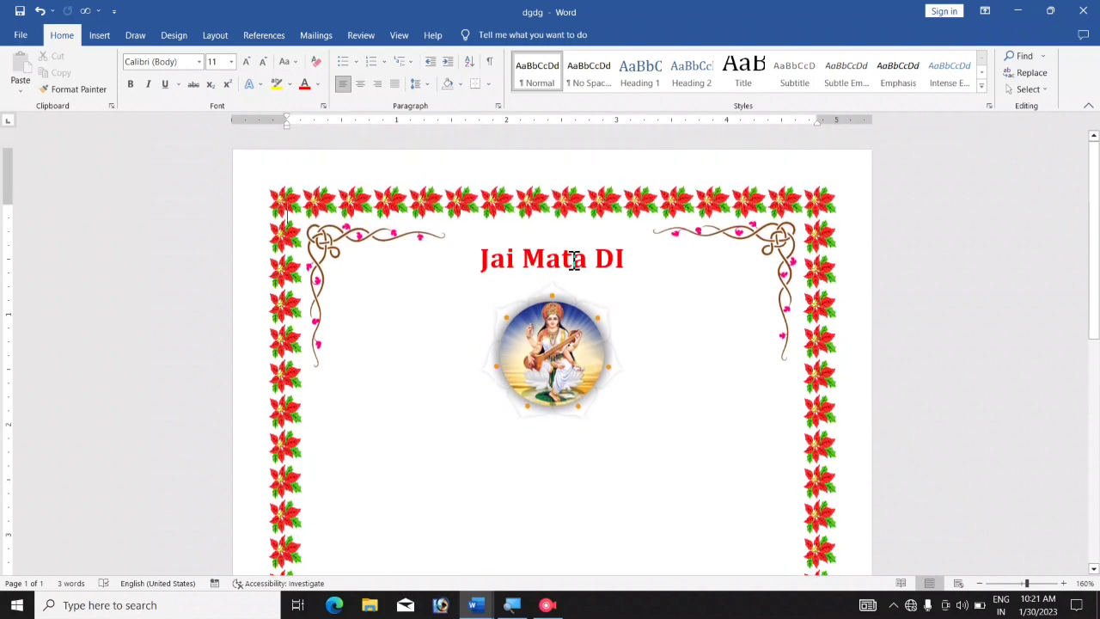
{"action": "left_click", "coordinate": [574, 261]}
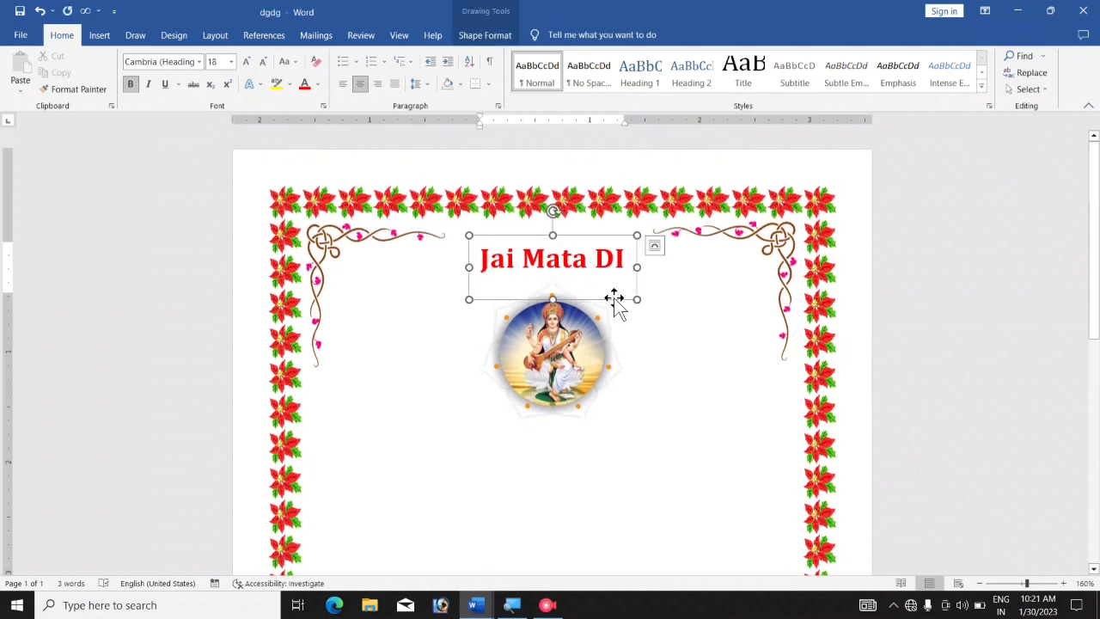
{"action": "left_click", "coordinate": [616, 299]}
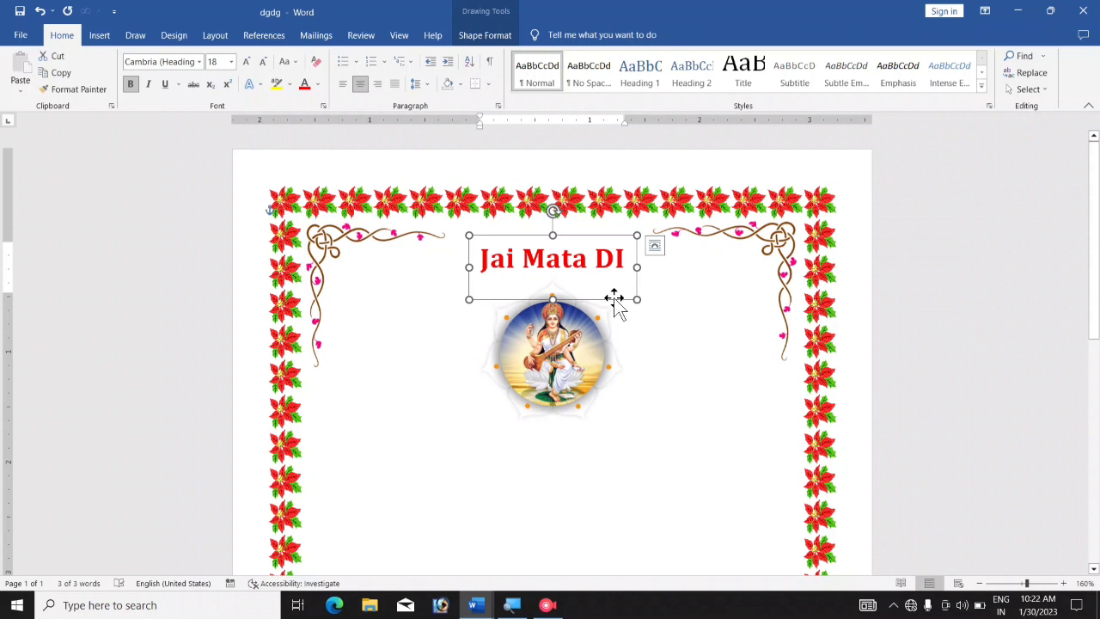
{"action": "mouse_move", "coordinate": [615, 299]}
{"action": "left_mouse_down"}
{"action": "mouse_move", "coordinate": [625, 312]}
{"action": "mouse_move", "coordinate": [579, 495]}
{"action": "left_mouse_up"}
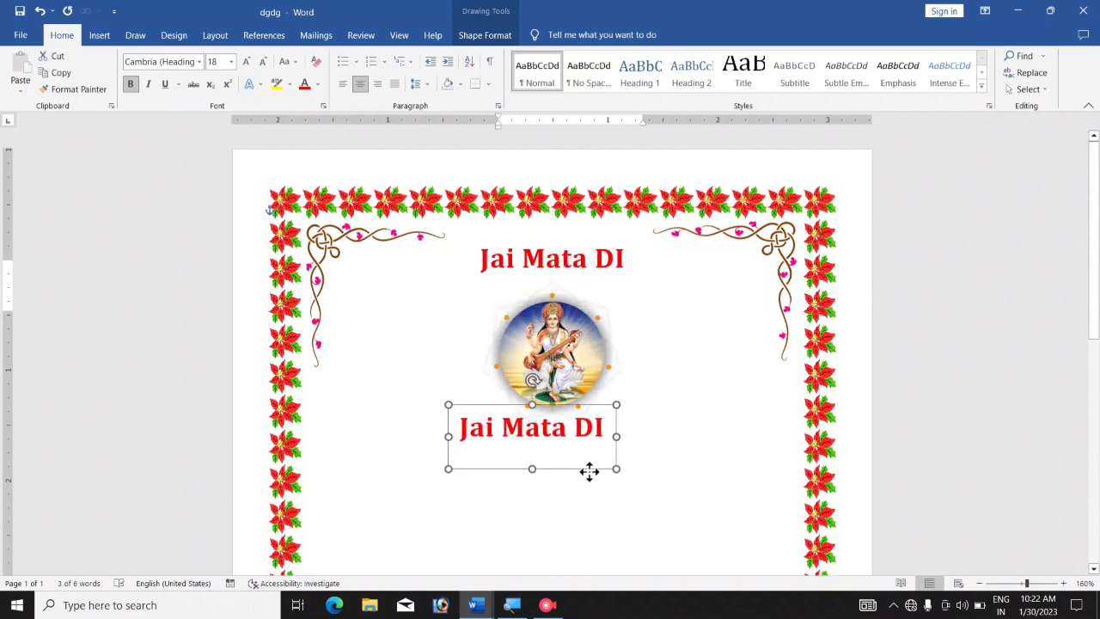
Replace the copied box's text with 'Invitation Card' and nudge the box up slightly.
{"action": "left_click_drag", "start_coordinate": [447, 449], "coordinate": [653, 454]}
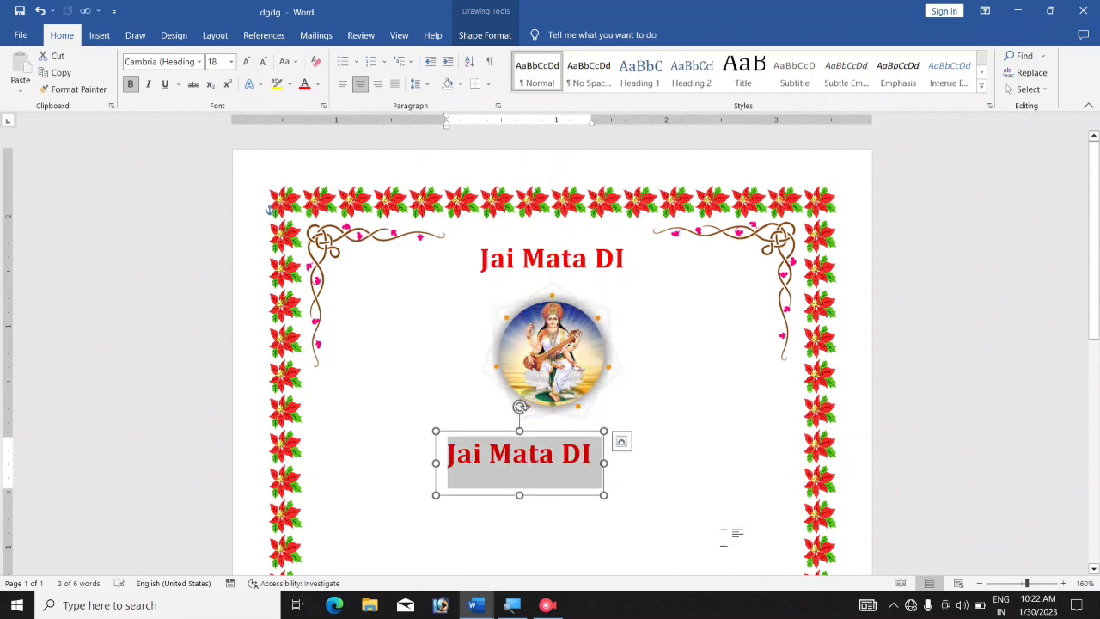
{"action": "type", "text": "I"}
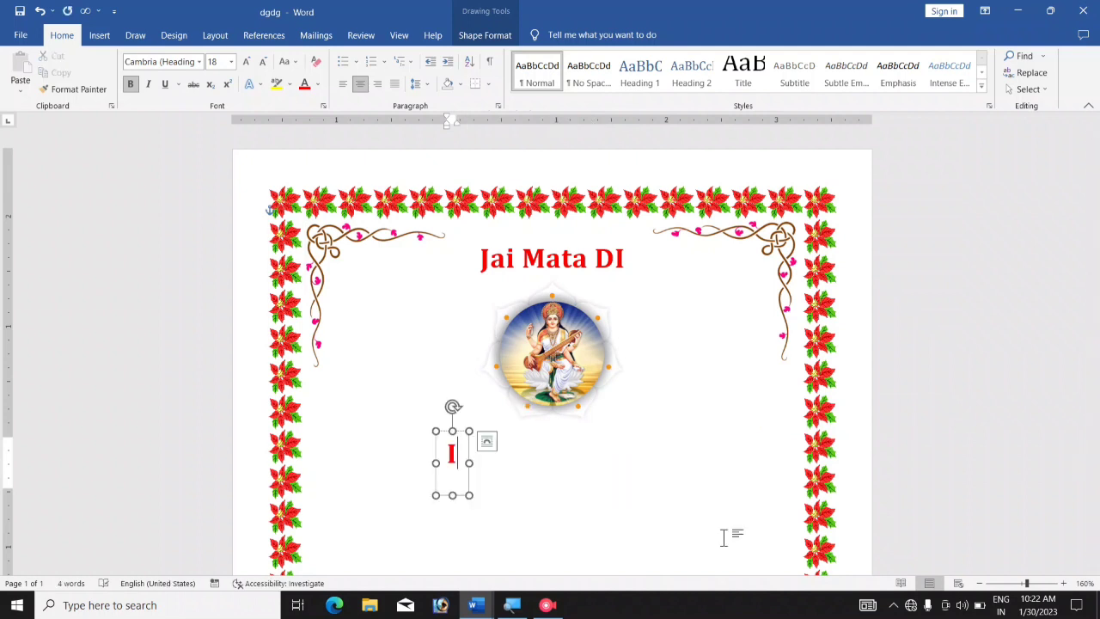
{"action": "type", "text": "nvi"}
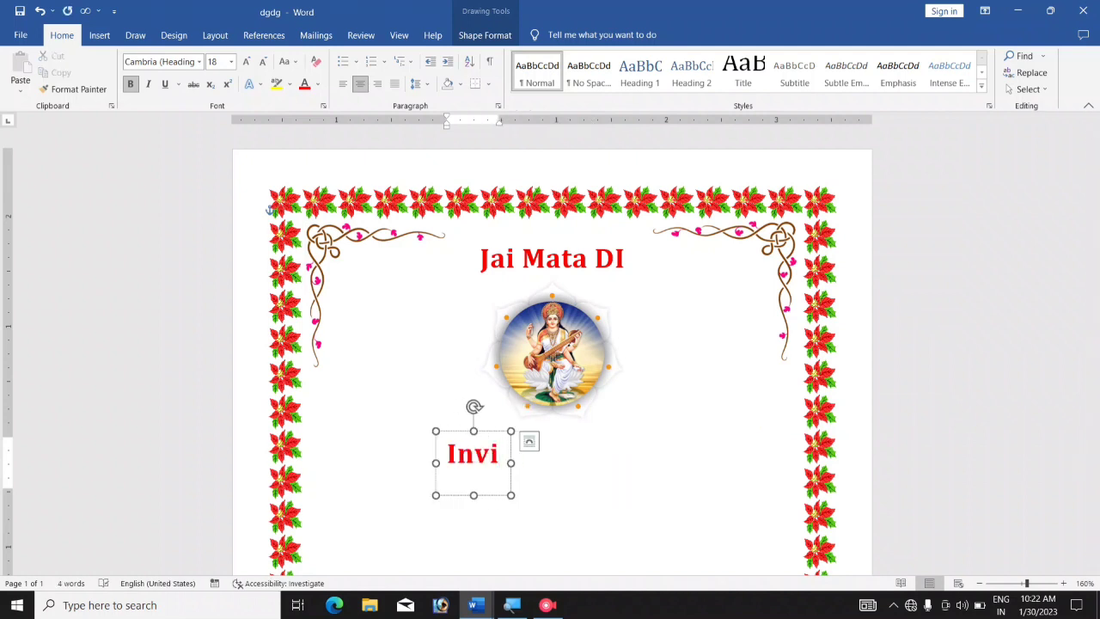
{"action": "type", "text": "ta"}
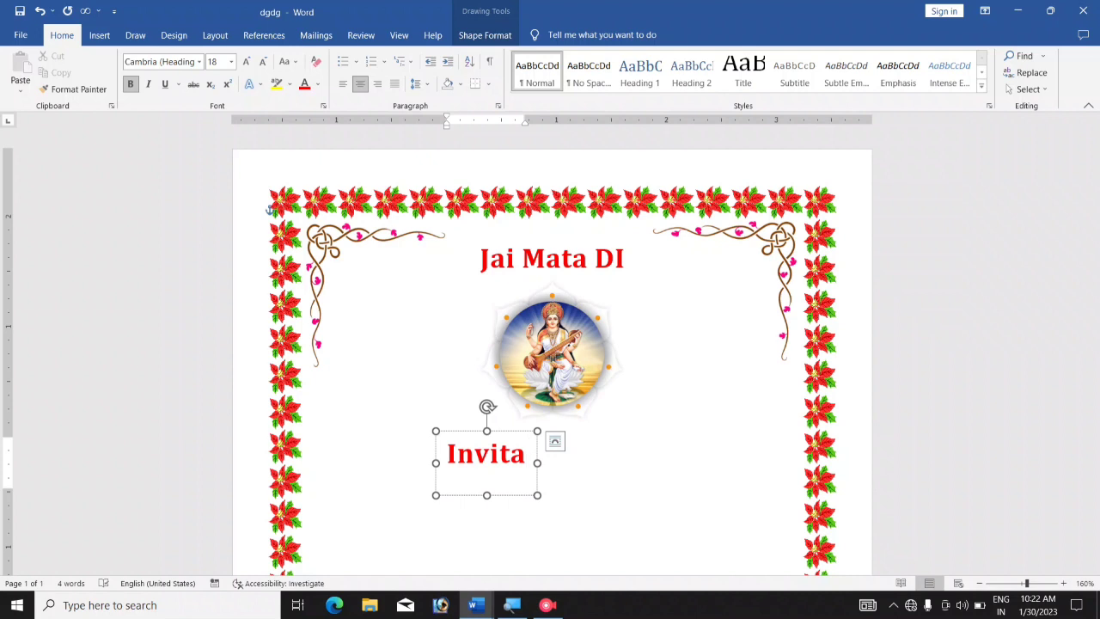
{"action": "type", "text": "tion"}
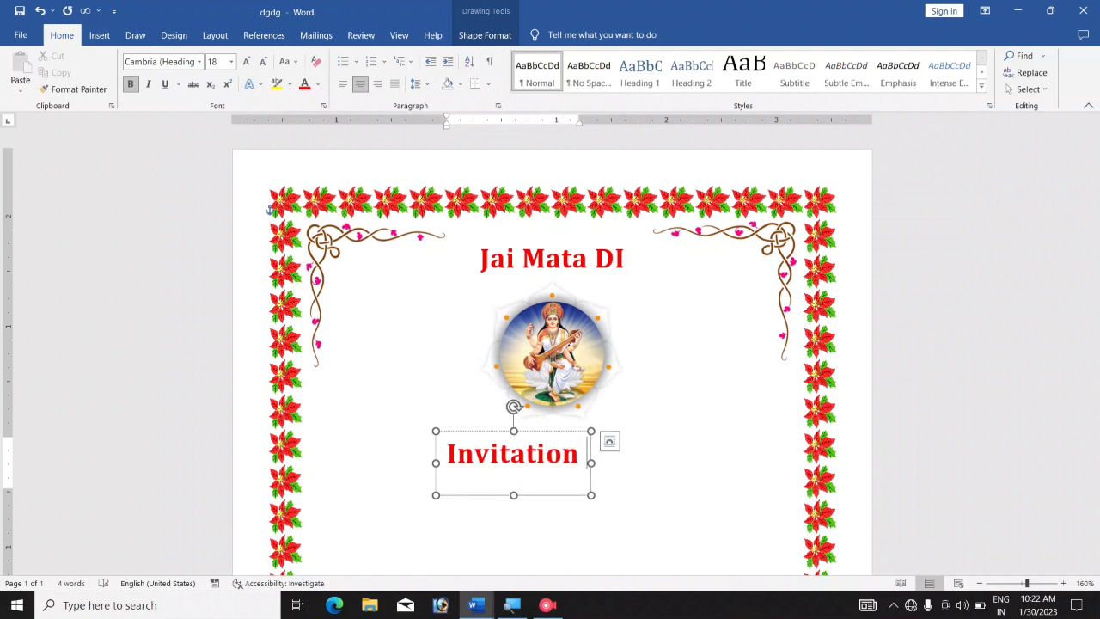
{"action": "type", "text": " Card"}
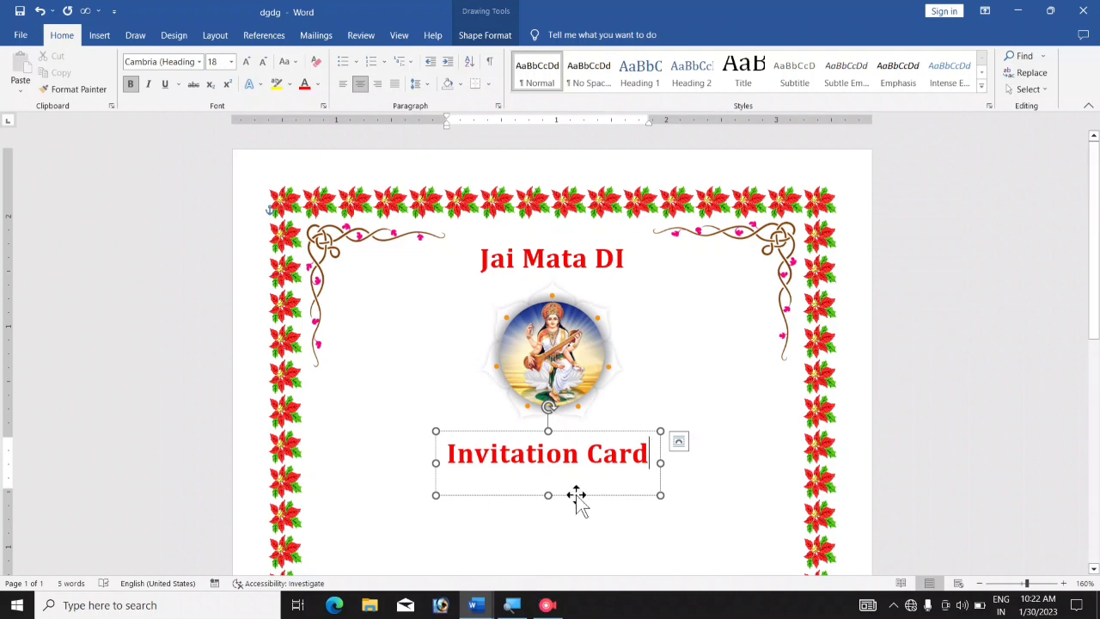
{"action": "mouse_move", "coordinate": [575, 495]}
{"action": "left_mouse_down"}
{"action": "mouse_move", "coordinate": [575, 485]}
{"action": "mouse_move", "coordinate": [591, 486]}
{"action": "left_mouse_up"}
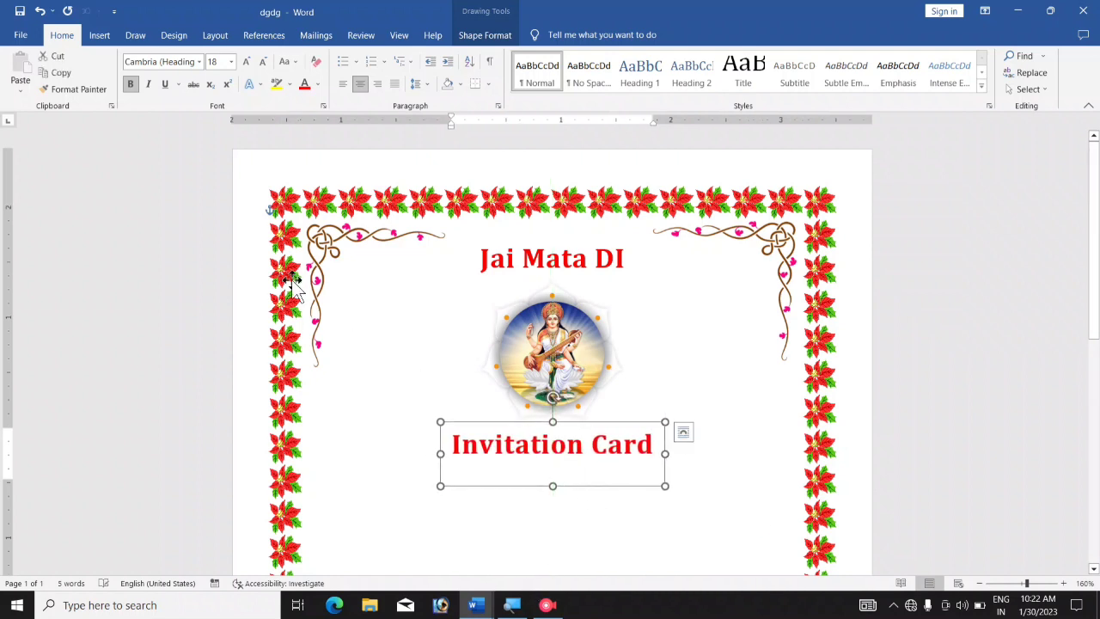
Format Invitation Card in underlined Lucida Calligraphy and centre it under the image.
{"action": "left_click", "coordinate": [202, 67]}
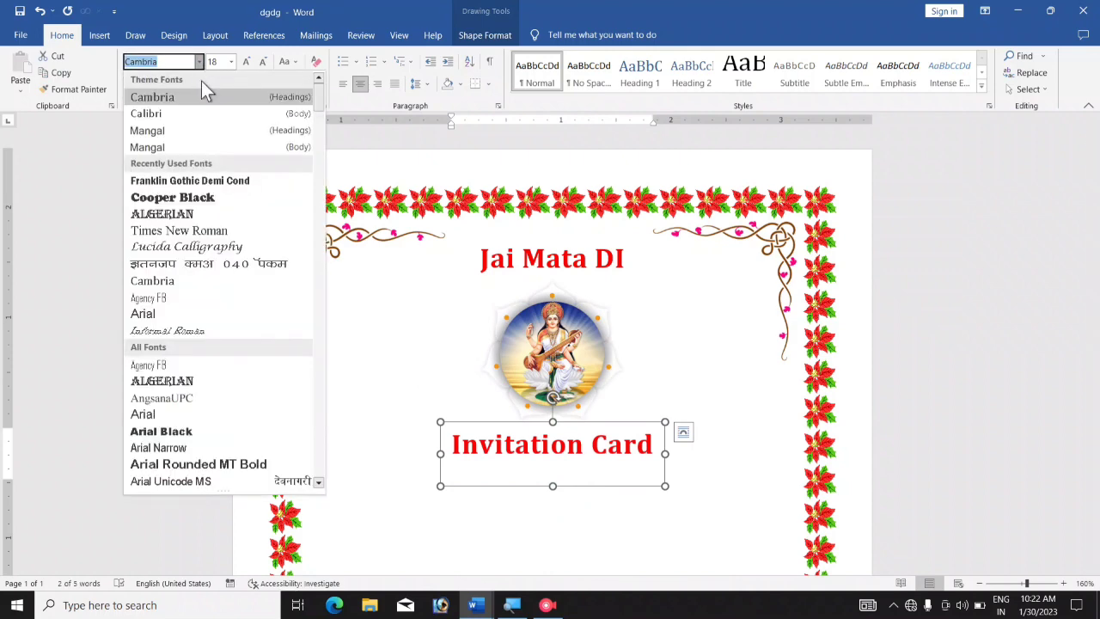
{"action": "left_click", "coordinate": [185, 247]}
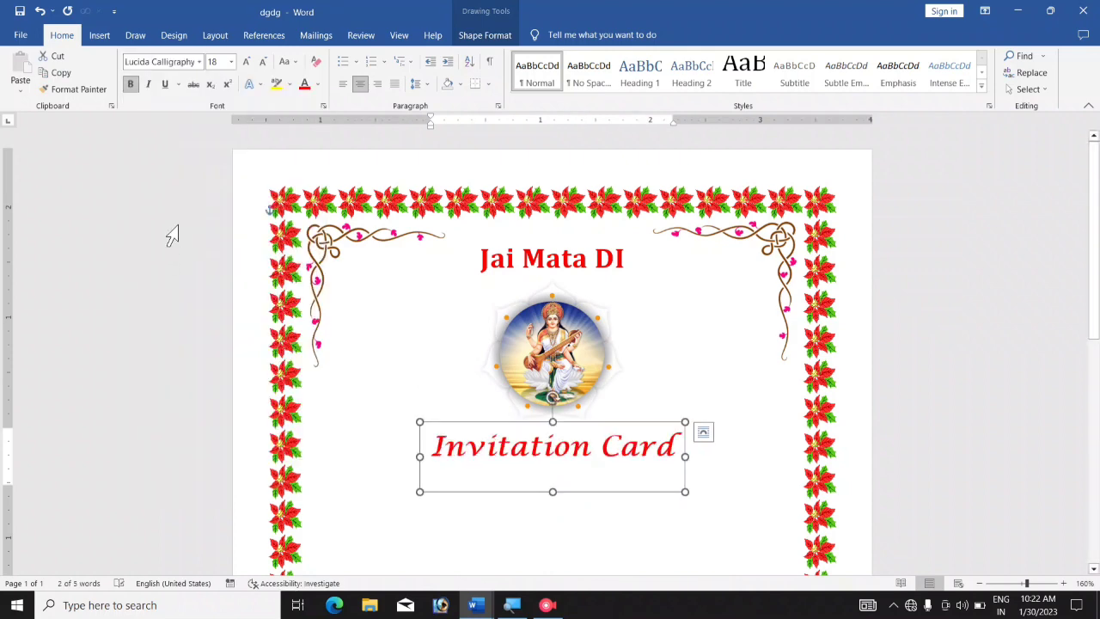
{"action": "left_click", "coordinate": [165, 90]}
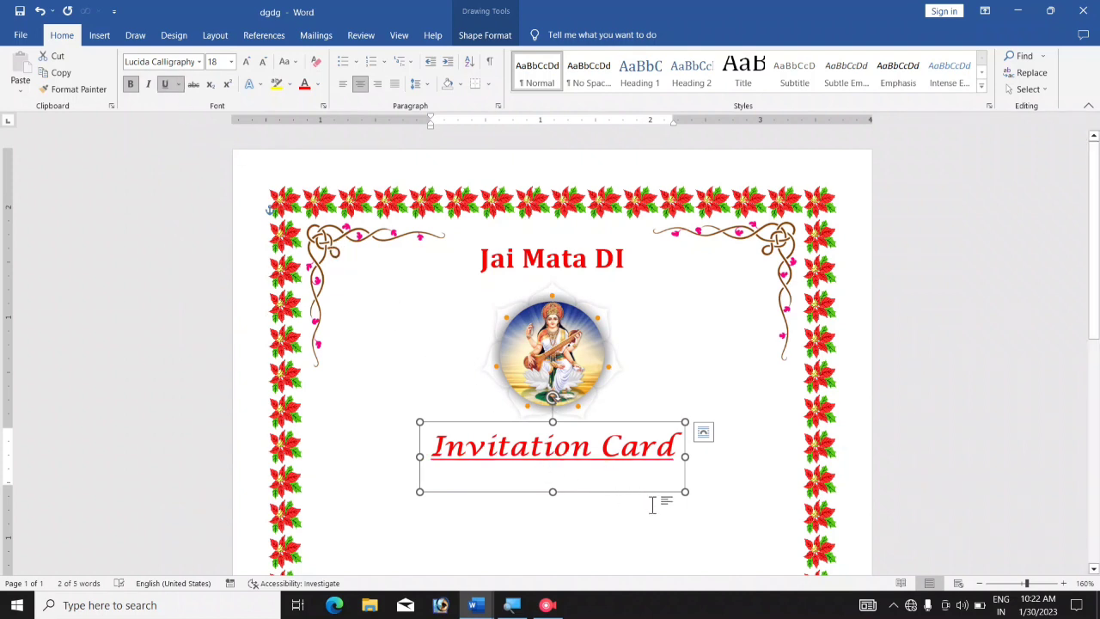
{"action": "left_click_drag", "start_coordinate": [613, 494], "coordinate": [612, 492]}
{"action": "scroll", "coordinate": [583, 520], "scroll_direction": "down", "scroll_amount": 1}
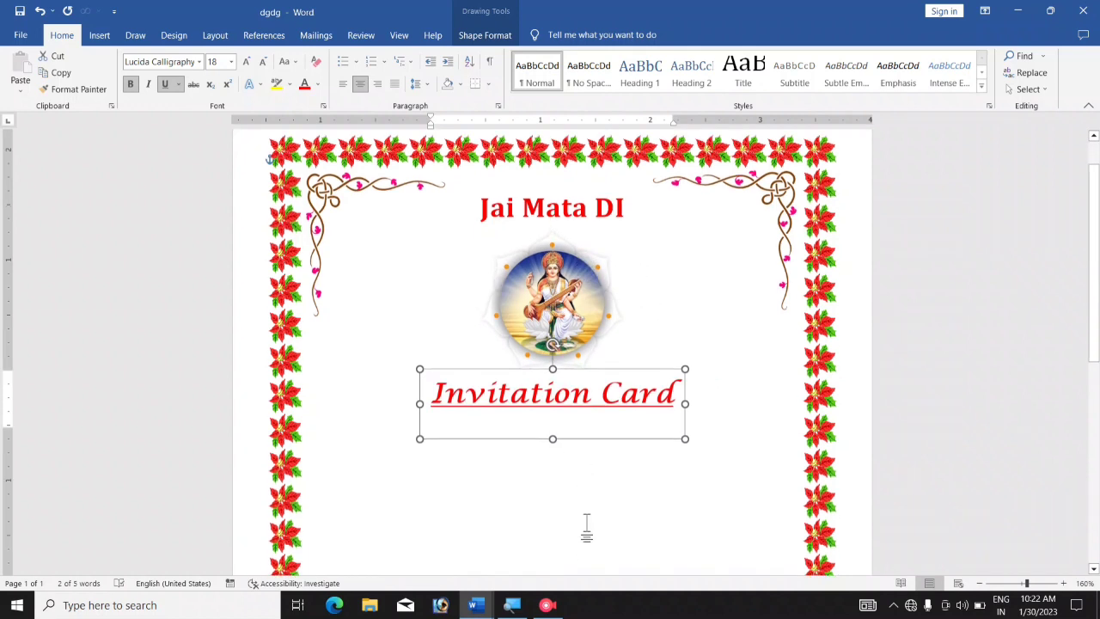
{"action": "scroll", "coordinate": [586, 490], "scroll_direction": "down", "scroll_amount": 1}
Copy and paste the Jai Mata DI text box to create a second overlapping copy.
{"action": "scroll", "coordinate": [589, 465], "scroll_direction": "up", "scroll_amount": 1}
{"action": "left_click", "coordinate": [589, 465]}
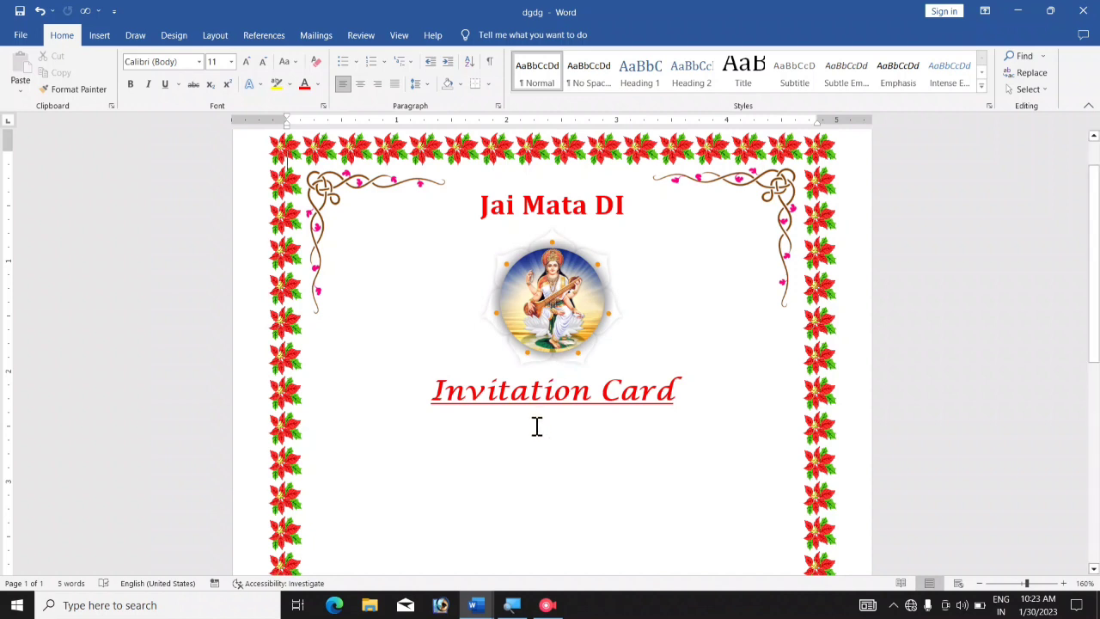
{"action": "scroll", "coordinate": [548, 404], "scroll_direction": "down", "scroll_amount": 1}
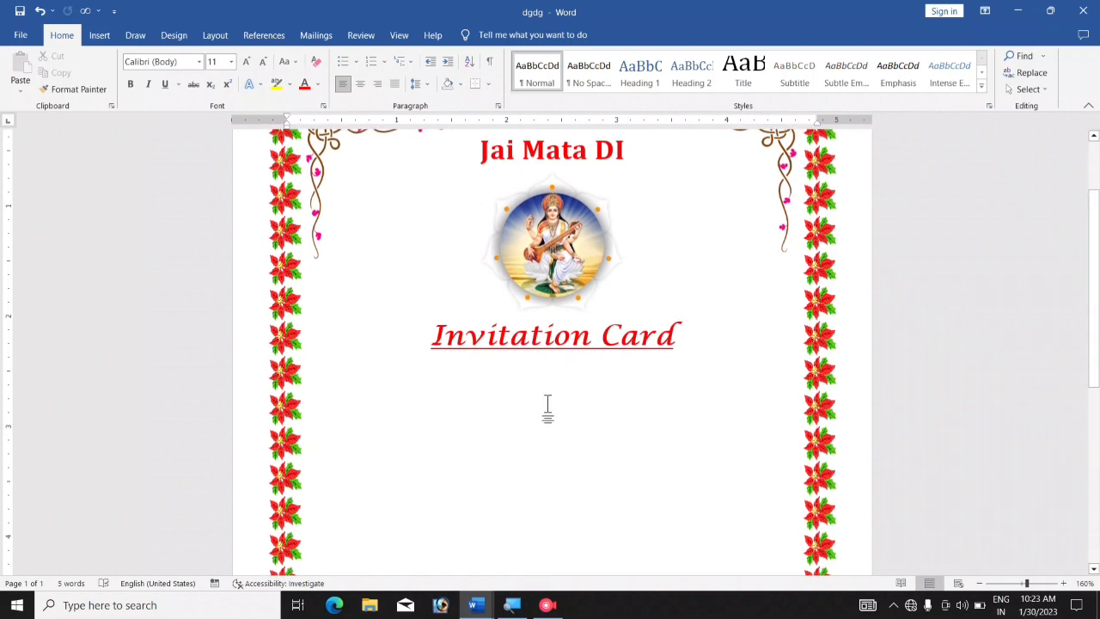
{"action": "left_click", "coordinate": [564, 165]}
{"action": "left_click", "coordinate": [620, 189]}
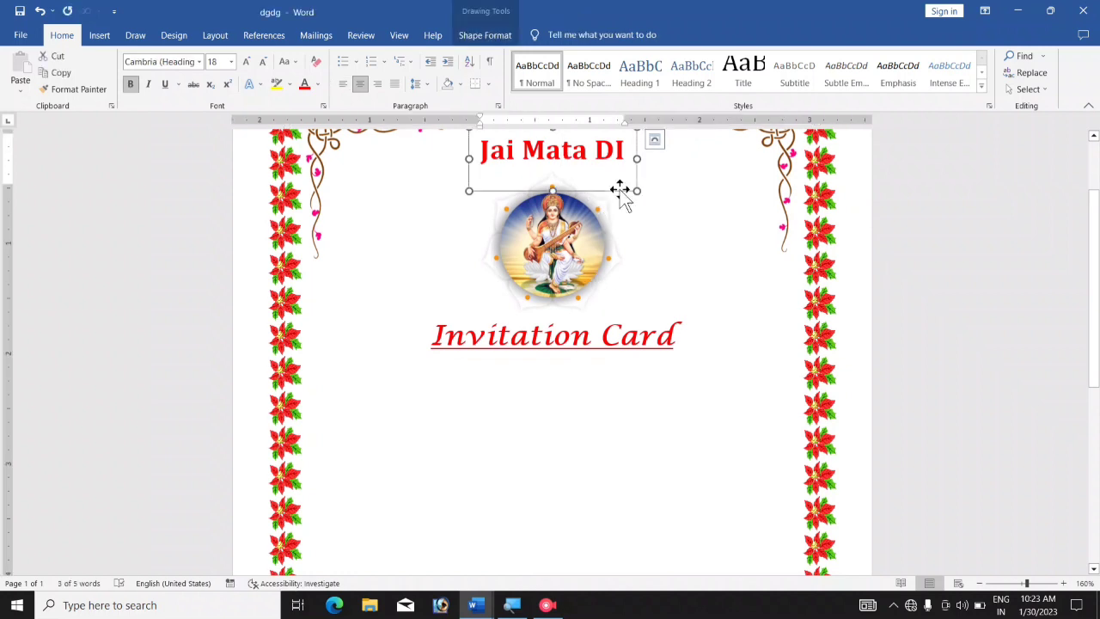
{"action": "key", "text": "ctrl+c"}
{"action": "key", "text": "ctrl+v"}
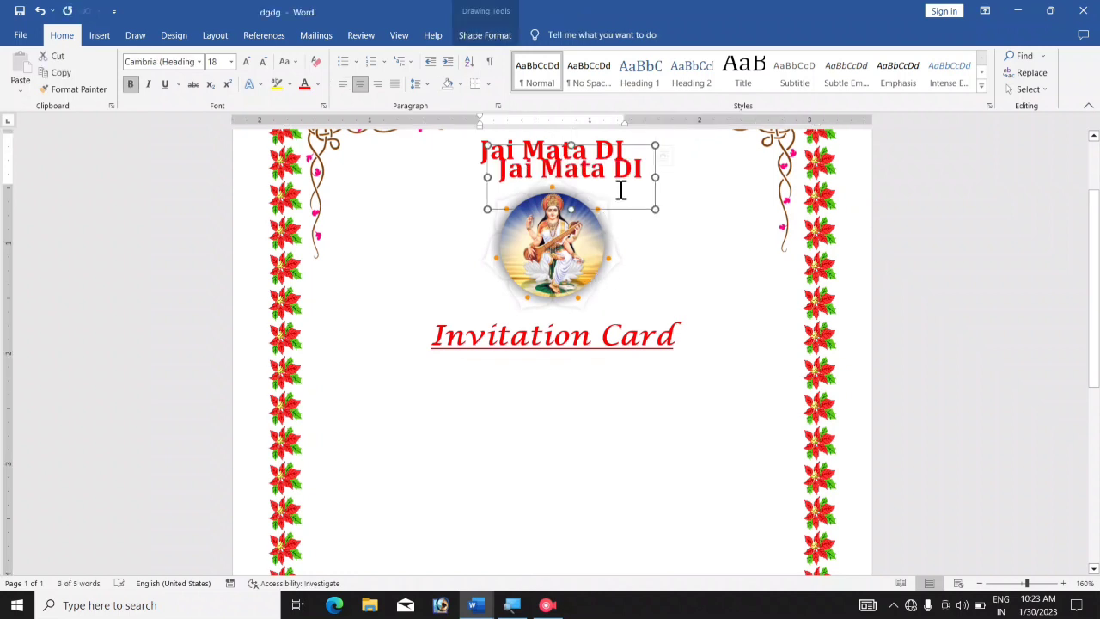
Move the copy below Invitation Card, change it to 'DCIT COMPUTER TRAINING CENTRE', and fit it inside the border.
{"action": "left_click_drag", "start_coordinate": [627, 224], "coordinate": [573, 460]}
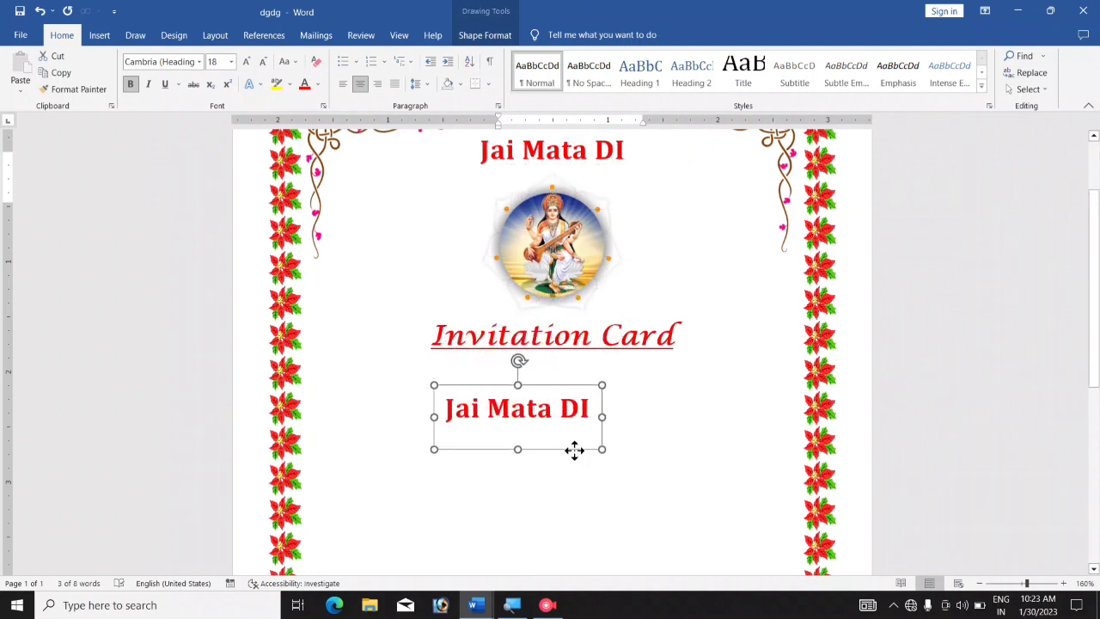
{"action": "left_click_drag", "start_coordinate": [446, 408], "coordinate": [619, 408]}
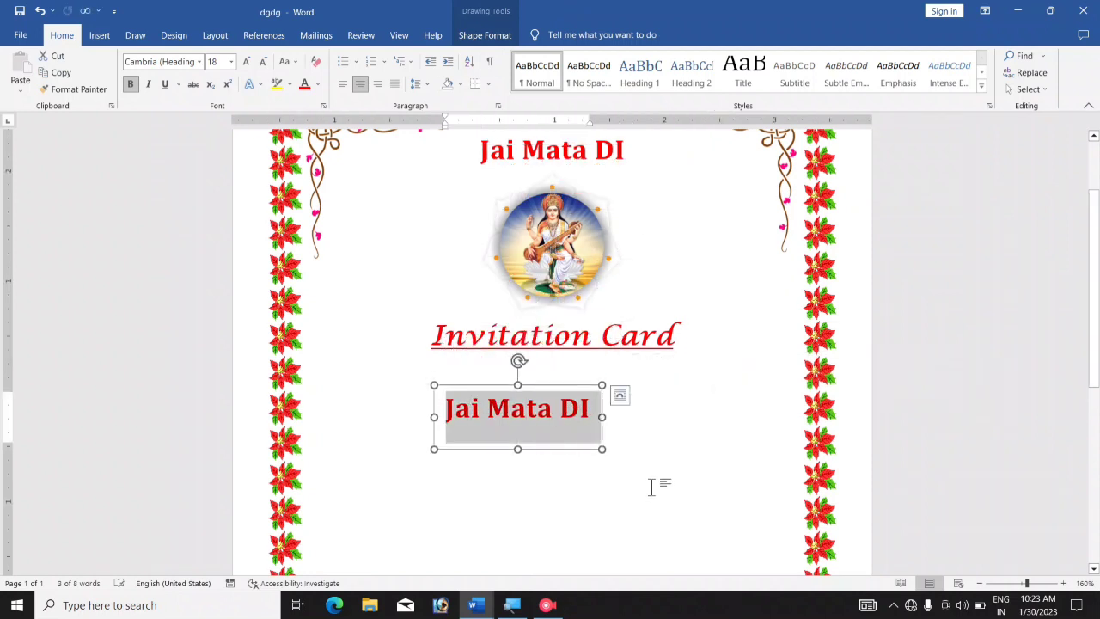
{"action": "scroll", "coordinate": [718, 496], "scroll_direction": "down", "scroll_amount": 2}
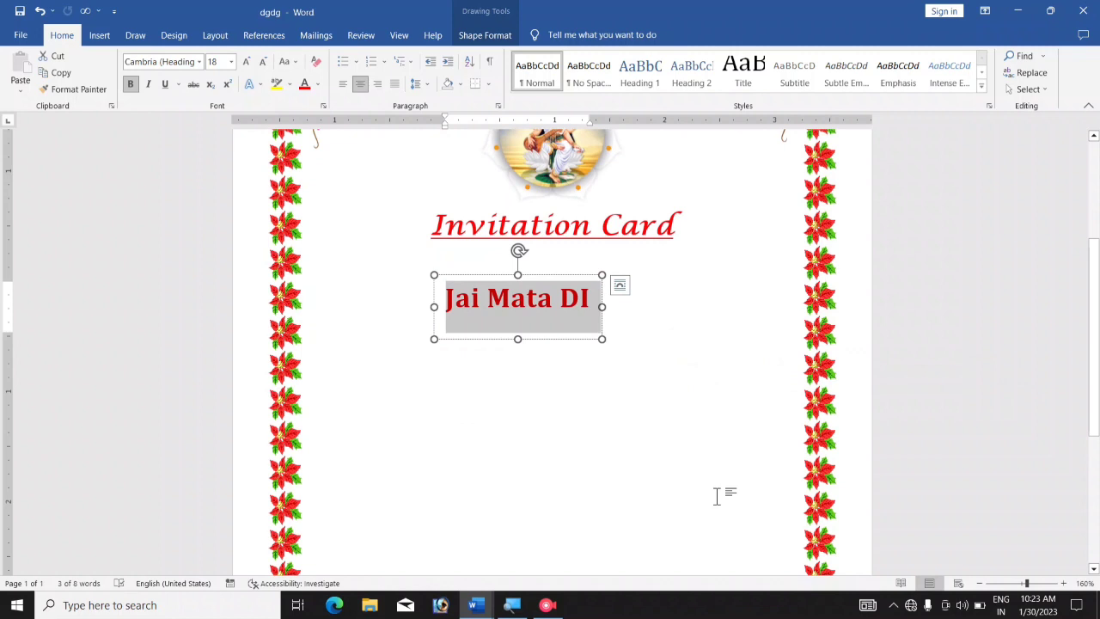
{"action": "type", "text": "D"}
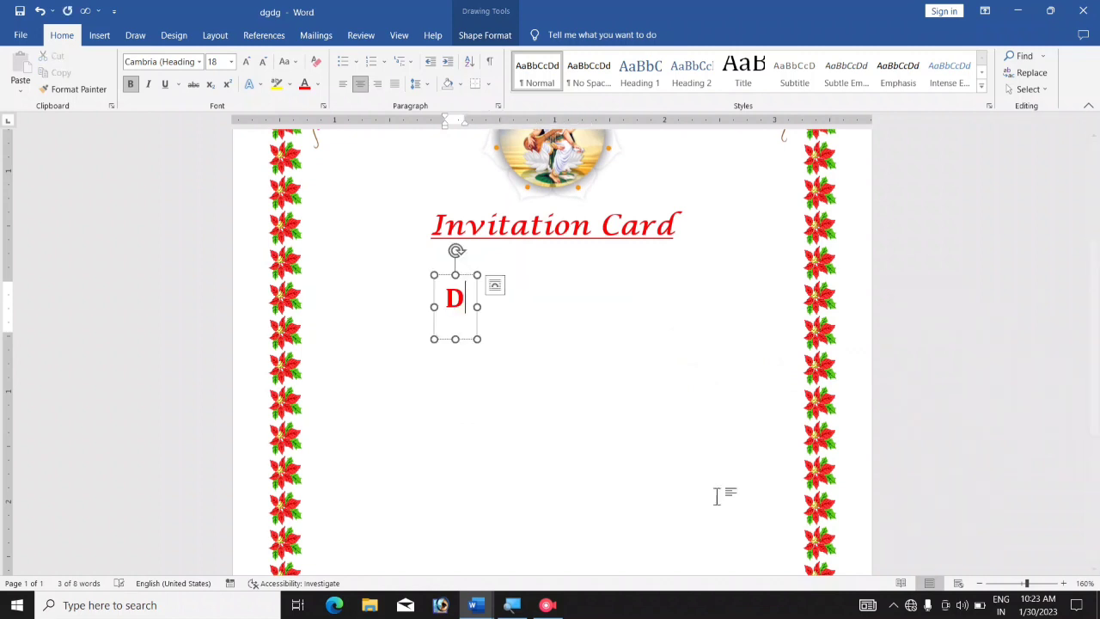
{"action": "type", "text": "CIT C"}
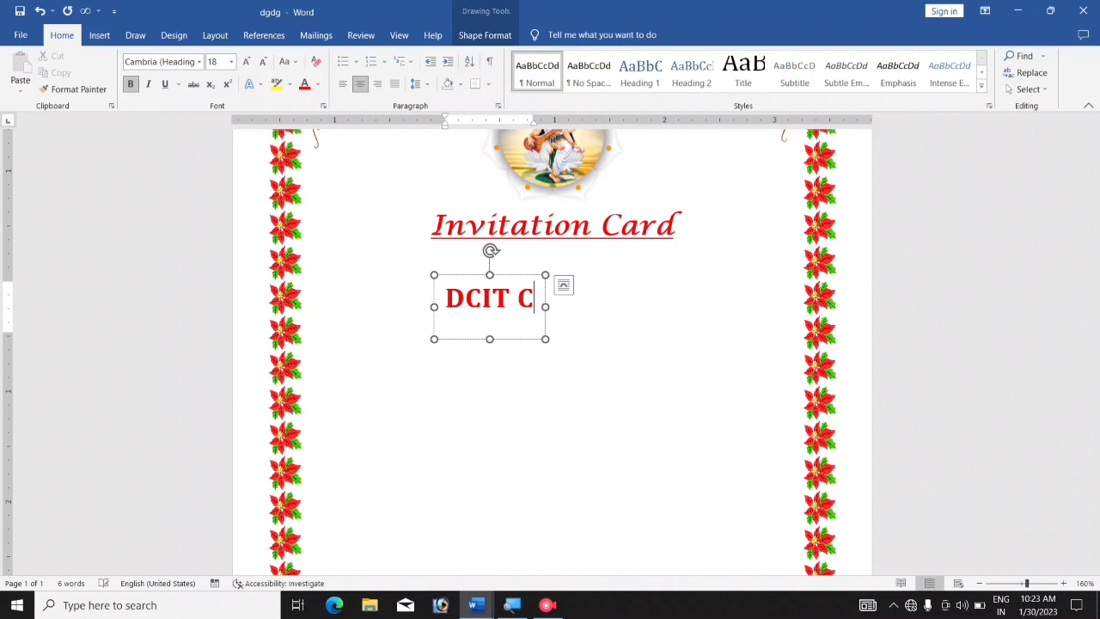
{"action": "type", "text": "OMPUTER"}
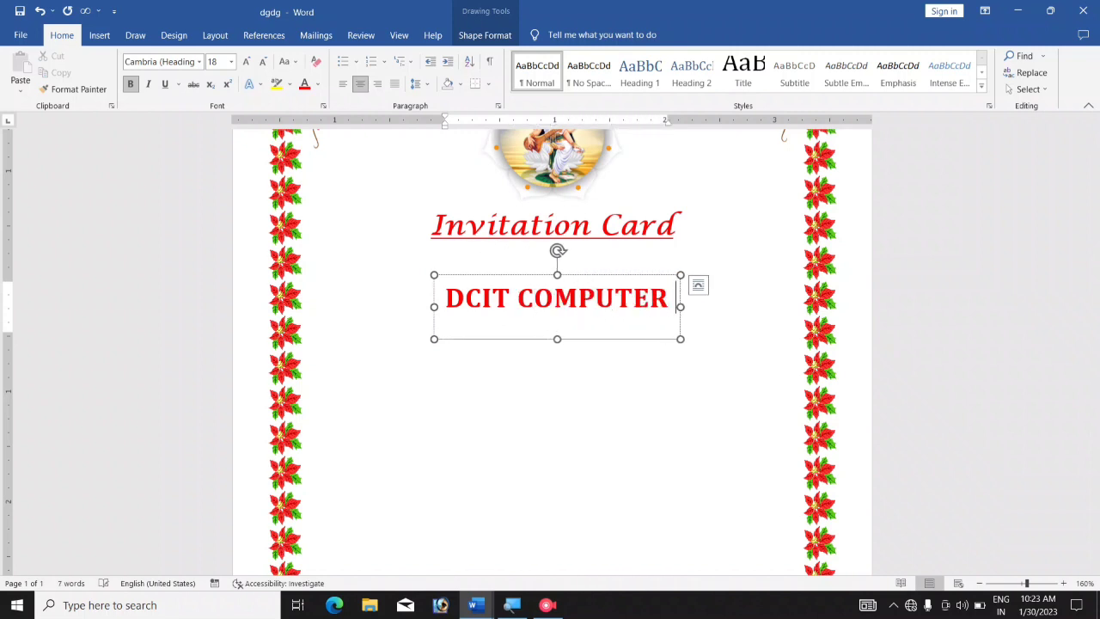
{"action": "type", "text": " TRAINING"}
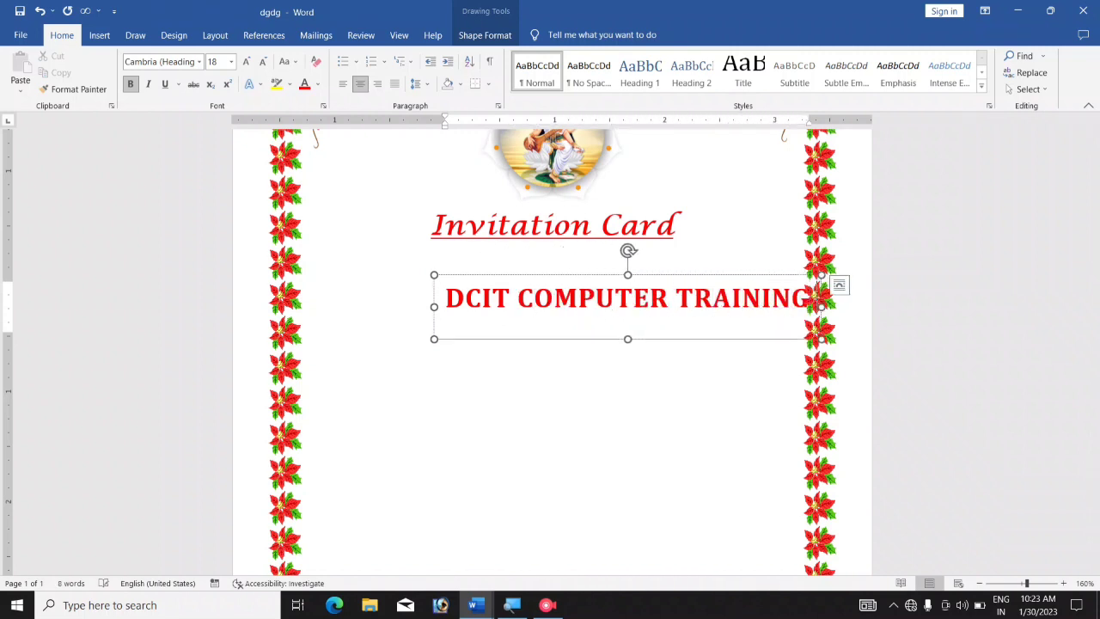
{"action": "type", "text": " ENTER"}
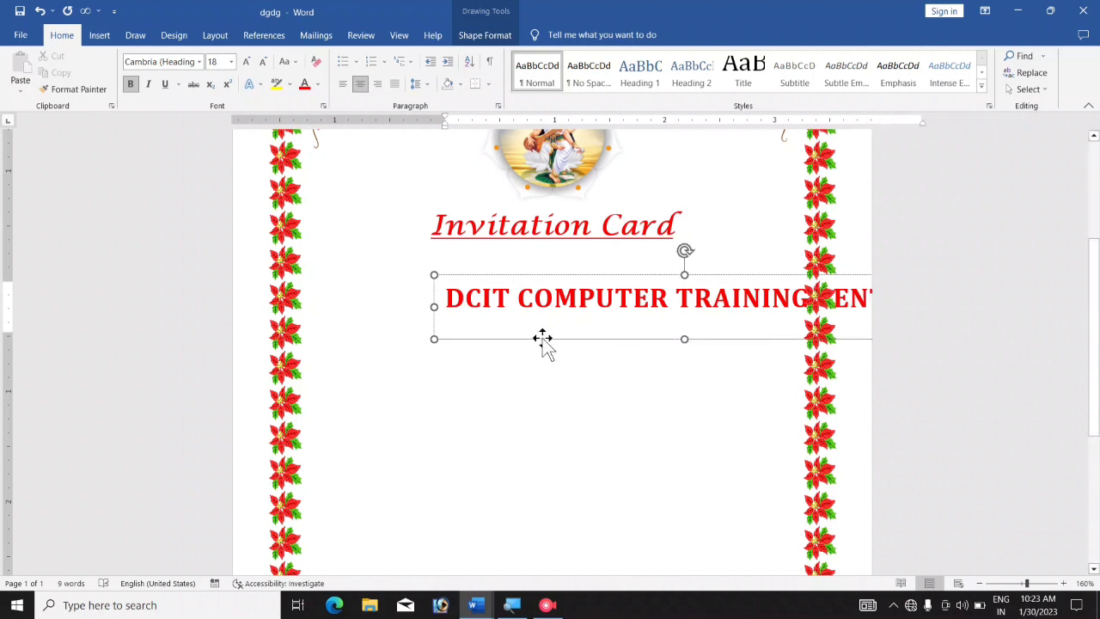
{"action": "left_click_drag", "start_coordinate": [544, 343], "coordinate": [407, 327]}
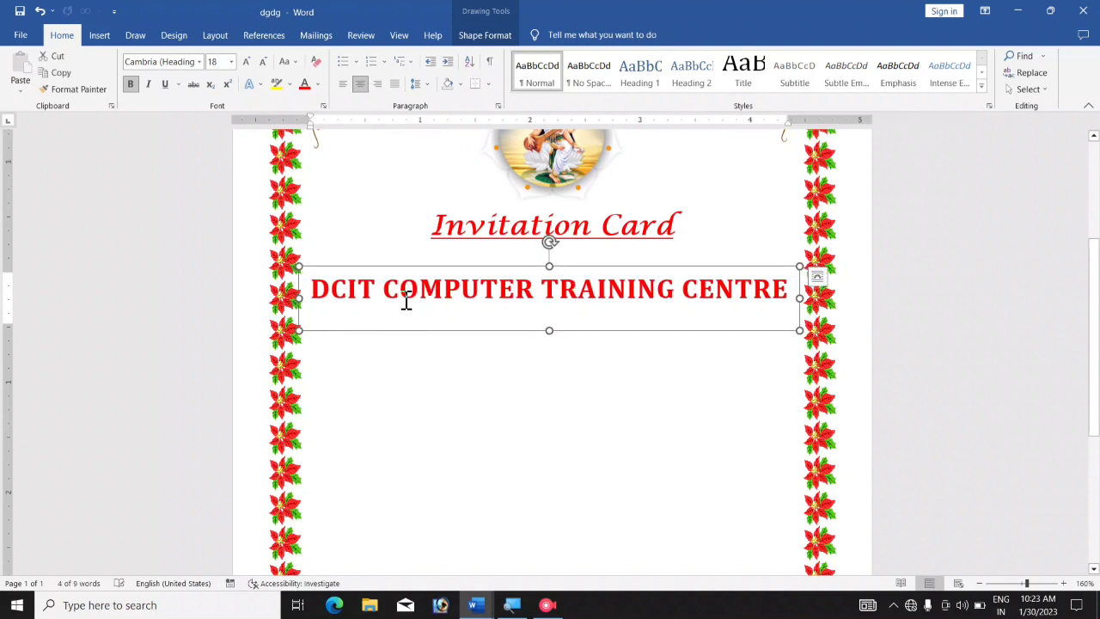
Apply the Square transform to the DCIT text and resize its box to 4.58" by 0.46".
{"action": "left_click", "coordinate": [488, 36]}
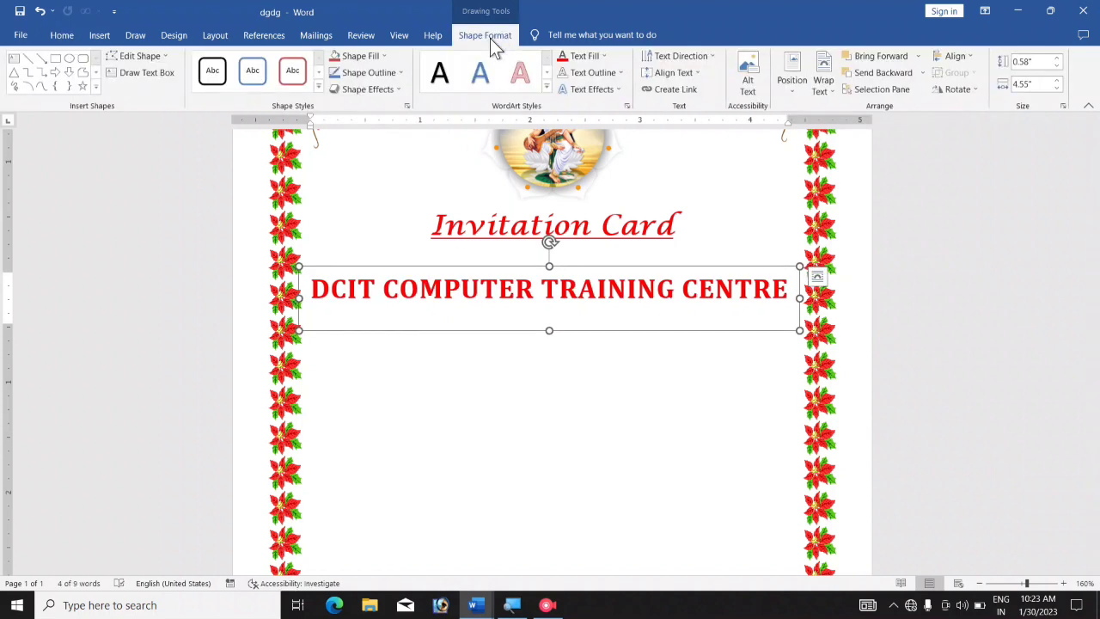
{"action": "left_click", "coordinate": [613, 90]}
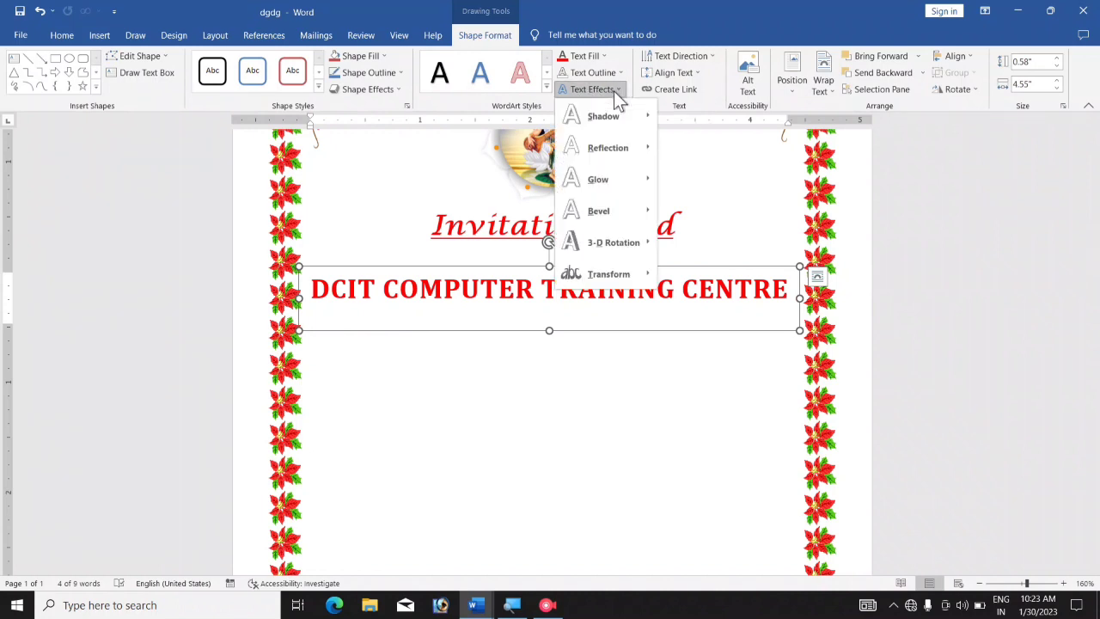
{"action": "mouse_move", "coordinate": [585, 273]}
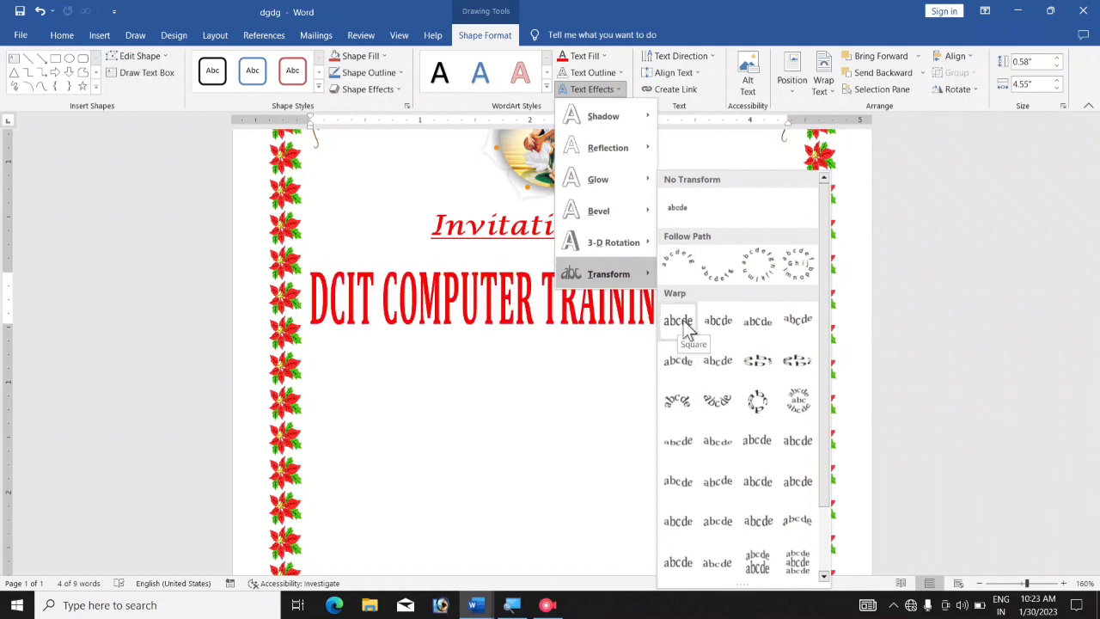
{"action": "left_click", "coordinate": [687, 320]}
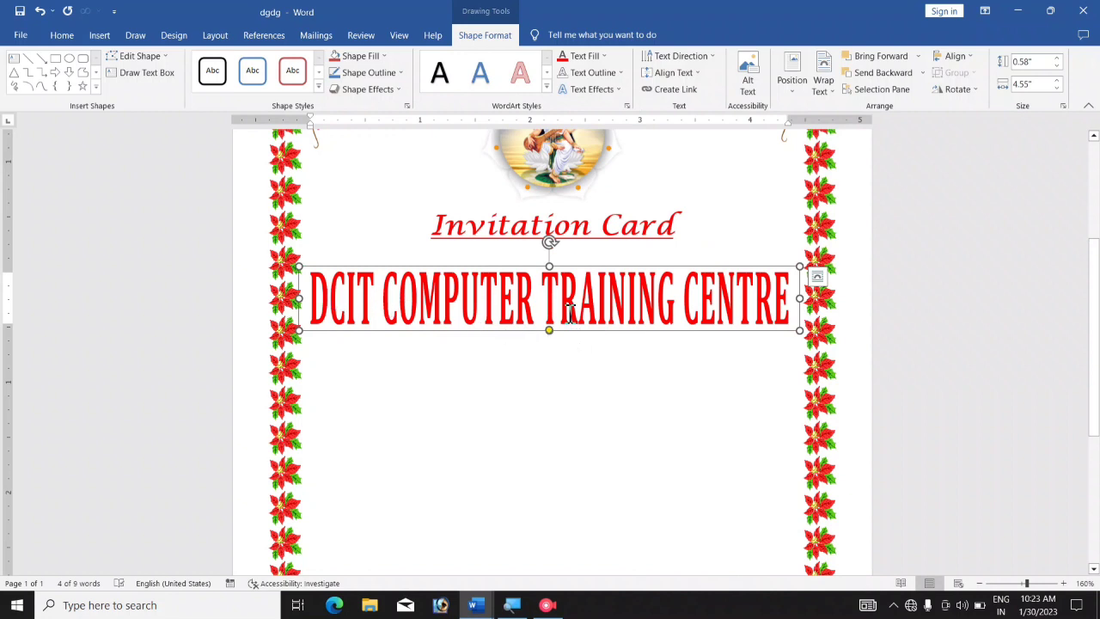
{"action": "left_click_drag", "start_coordinate": [550, 266], "coordinate": [550, 269]}
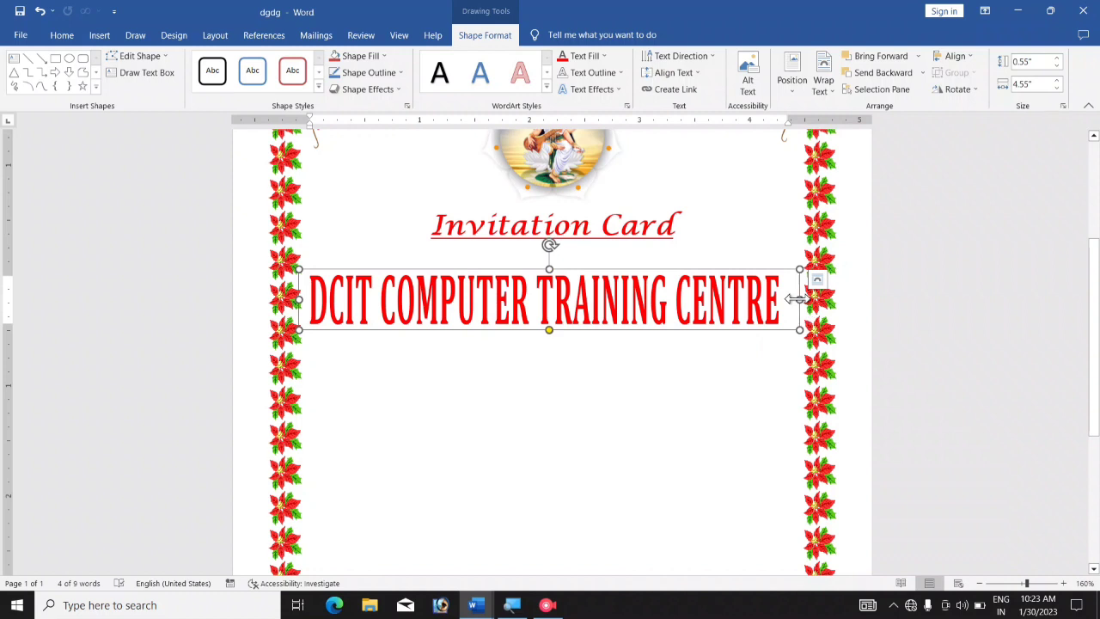
{"action": "left_click_drag", "start_coordinate": [799, 299], "coordinate": [803, 299]}
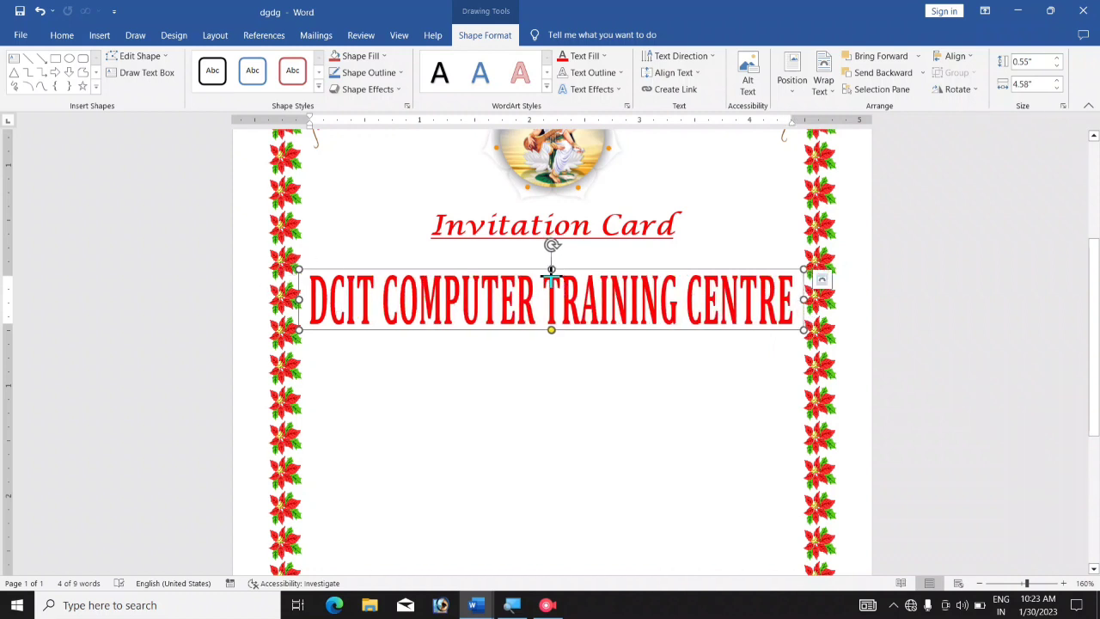
{"action": "left_click_drag", "start_coordinate": [555, 270], "coordinate": [554, 280]}
{"action": "left_click", "coordinate": [592, 89]}
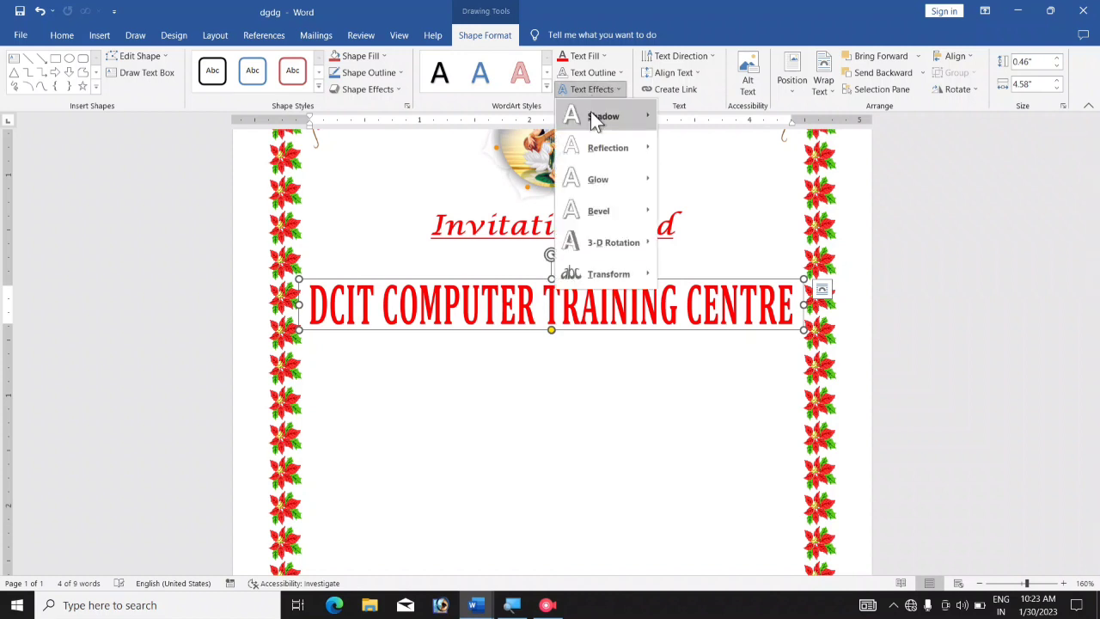
{"action": "mouse_move", "coordinate": [631, 274]}
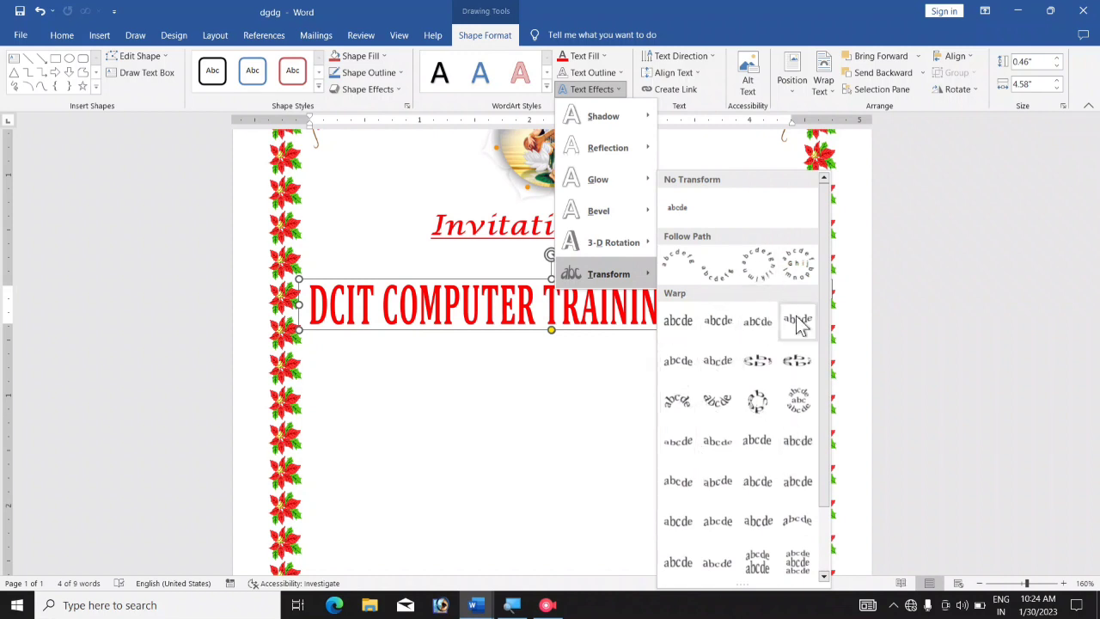
{"action": "left_click", "coordinate": [606, 430]}
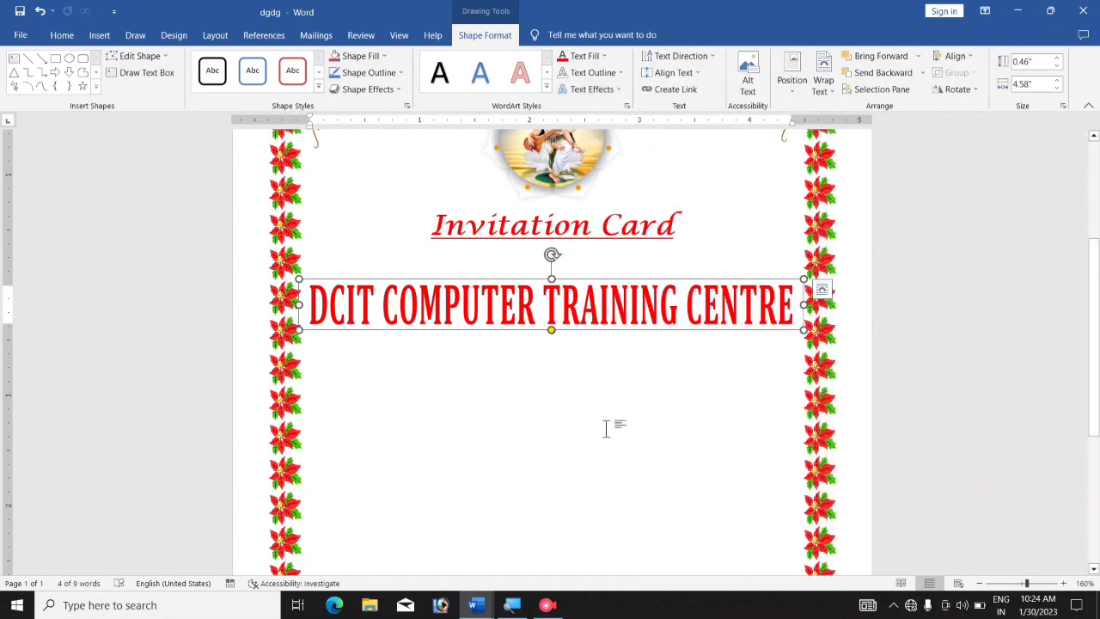
Set the DCIT COMPUTER TRAINING CENTRE heading in Franklin Gothic Demi Cond.
{"action": "left_click", "coordinate": [66, 35]}
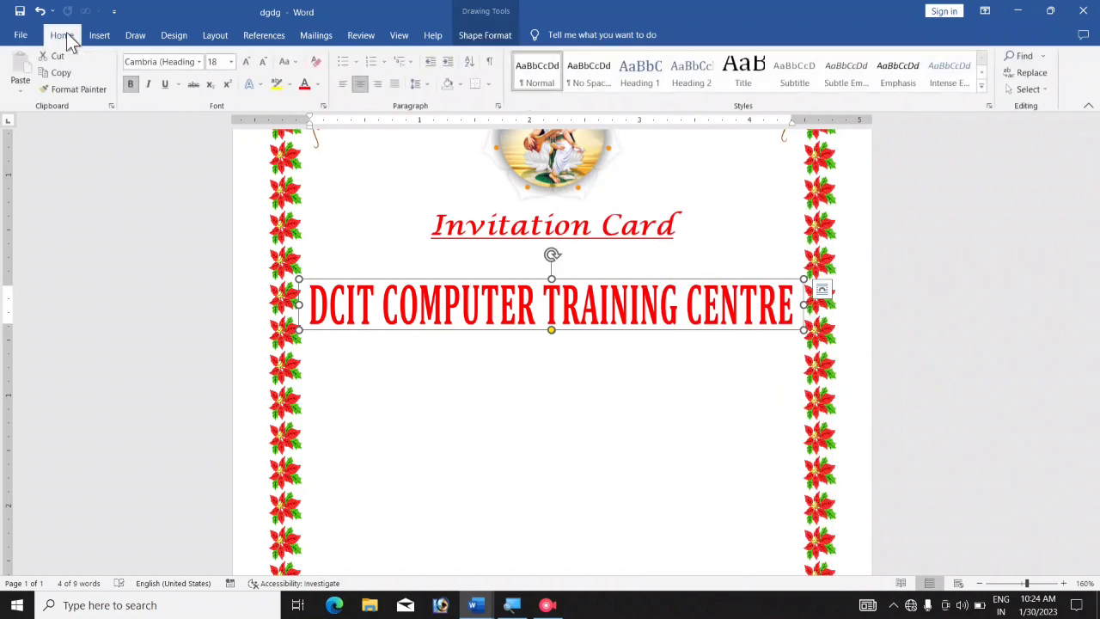
{"action": "left_click", "coordinate": [201, 63]}
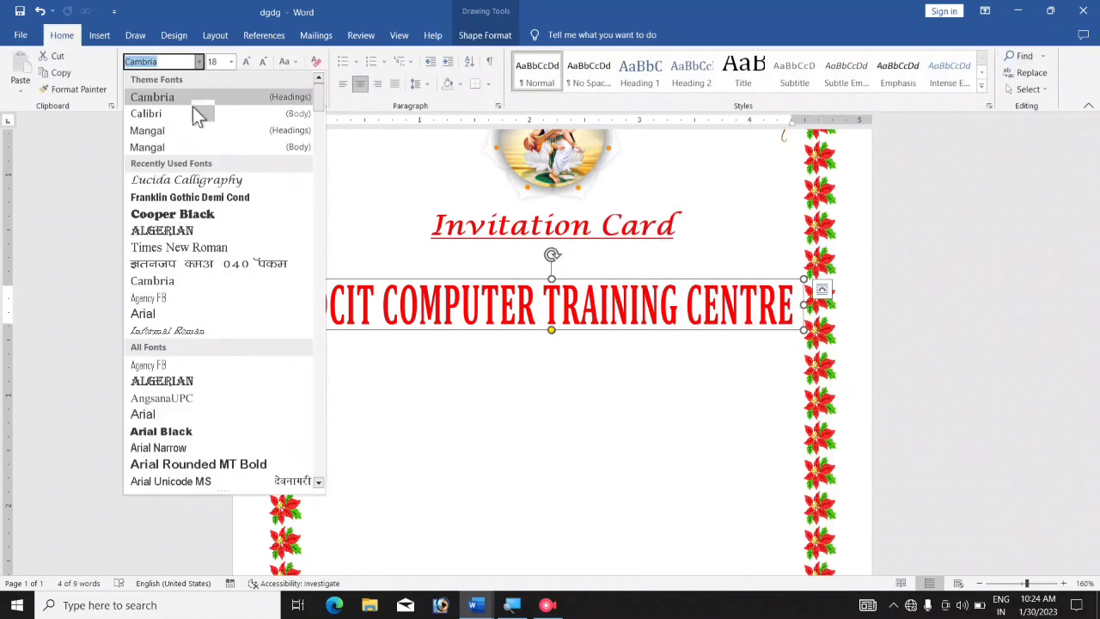
{"action": "left_click", "coordinate": [182, 198]}
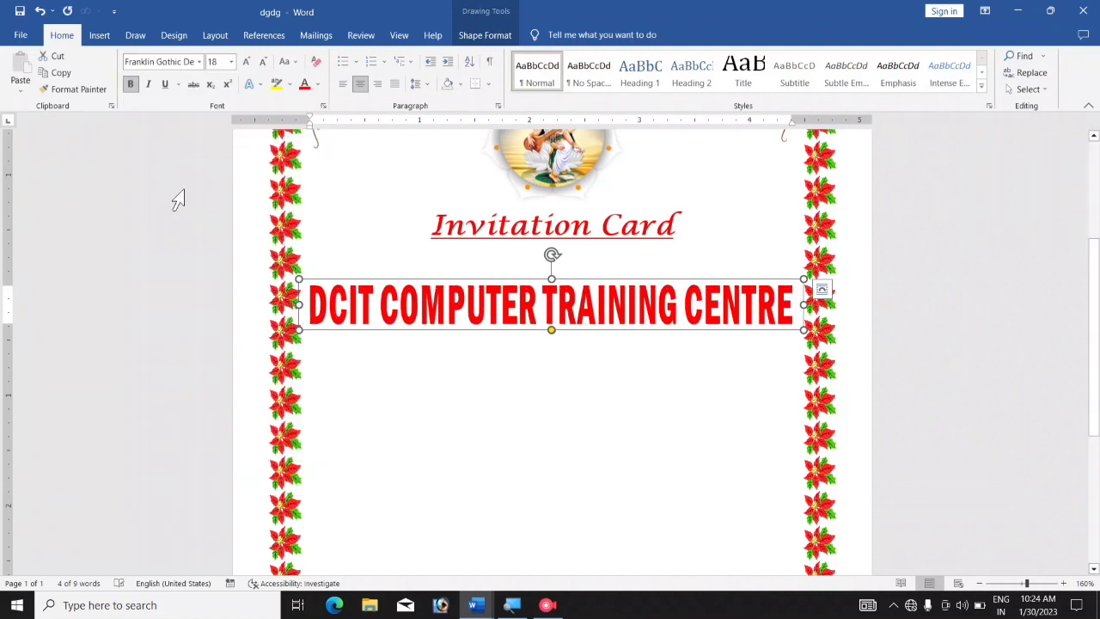
Move the heading up, centred just beneath Invitation Card, then reselect it.
{"action": "left_click_drag", "start_coordinate": [508, 330], "coordinate": [513, 310]}
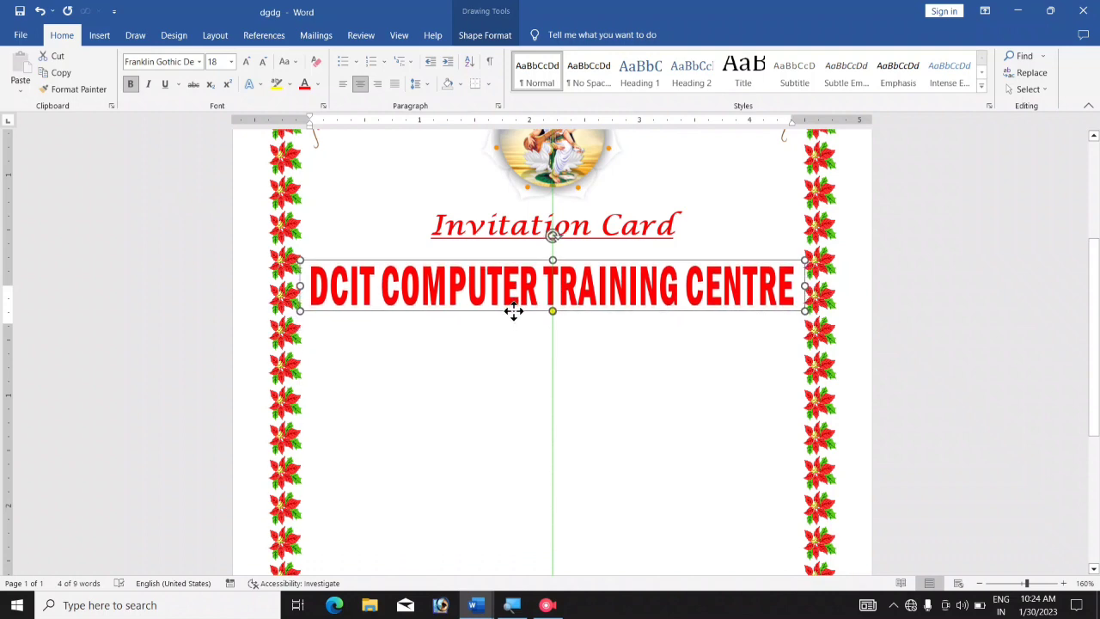
{"action": "left_click", "coordinate": [510, 364]}
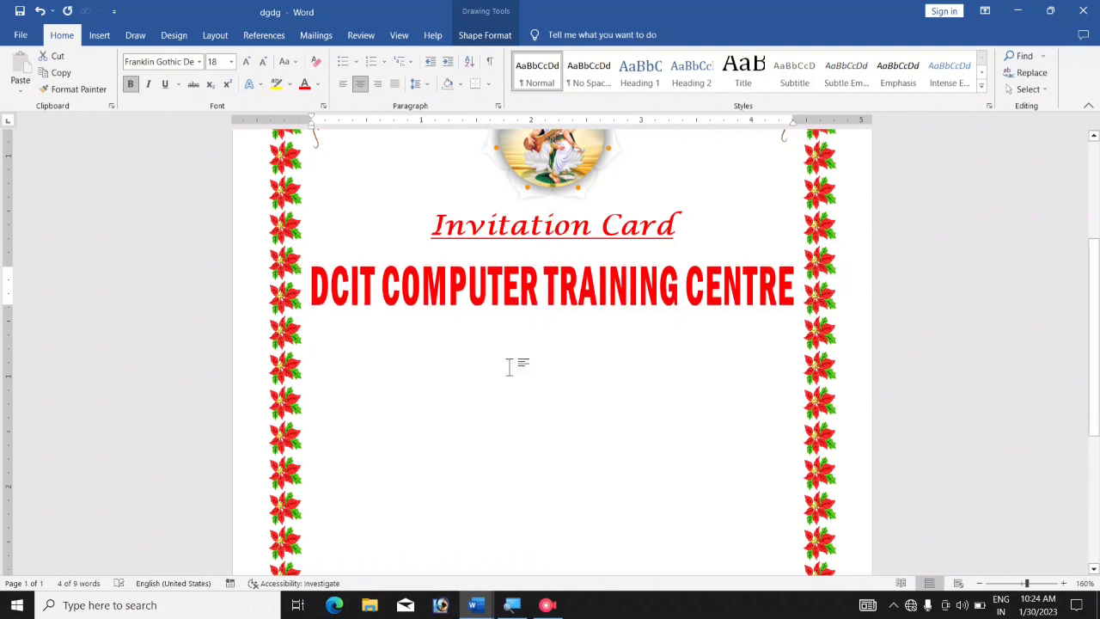
{"action": "scroll", "coordinate": [514, 353], "scroll_direction": "up", "scroll_amount": 3}
{"action": "scroll", "coordinate": [514, 307], "scroll_direction": "down", "scroll_amount": 2}
{"action": "scroll", "coordinate": [514, 327], "scroll_direction": "down", "scroll_amount": 1}
{"action": "left_click", "coordinate": [503, 361]}
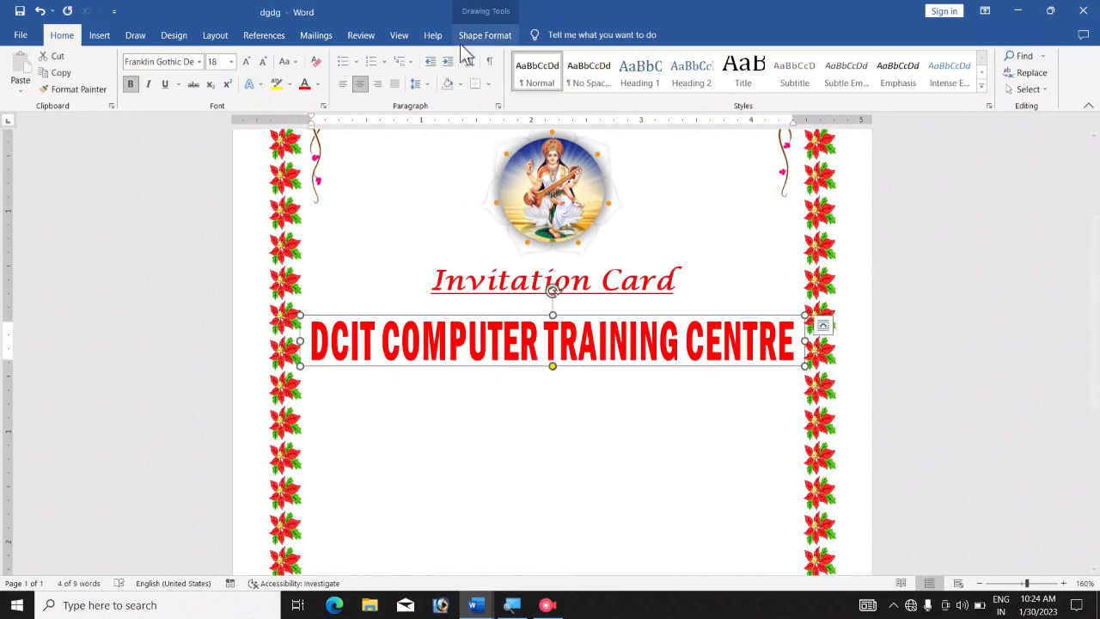
Switch the DCIT heading's text fill from solid red to a gradient fill.
{"action": "left_click", "coordinate": [502, 38]}
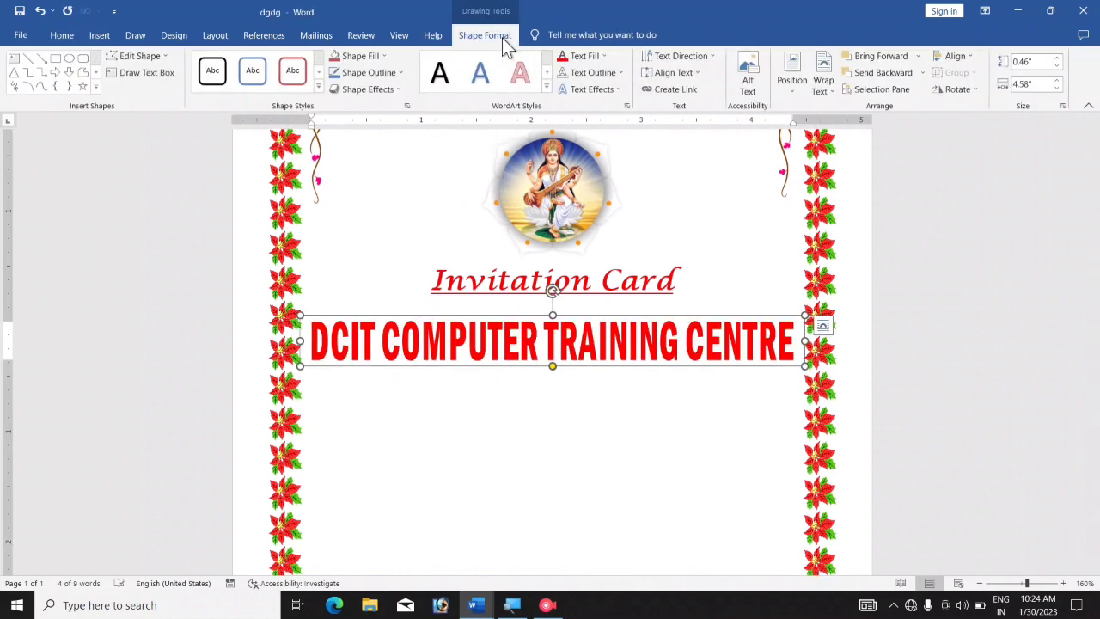
{"action": "left_click", "coordinate": [602, 55]}
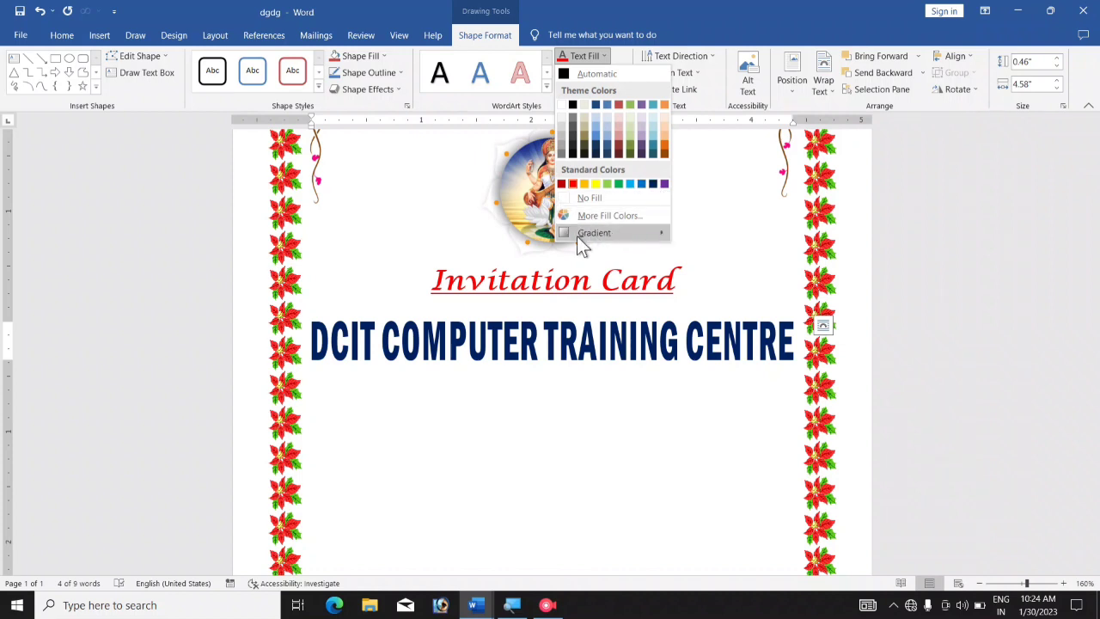
{"action": "mouse_move", "coordinate": [630, 233]}
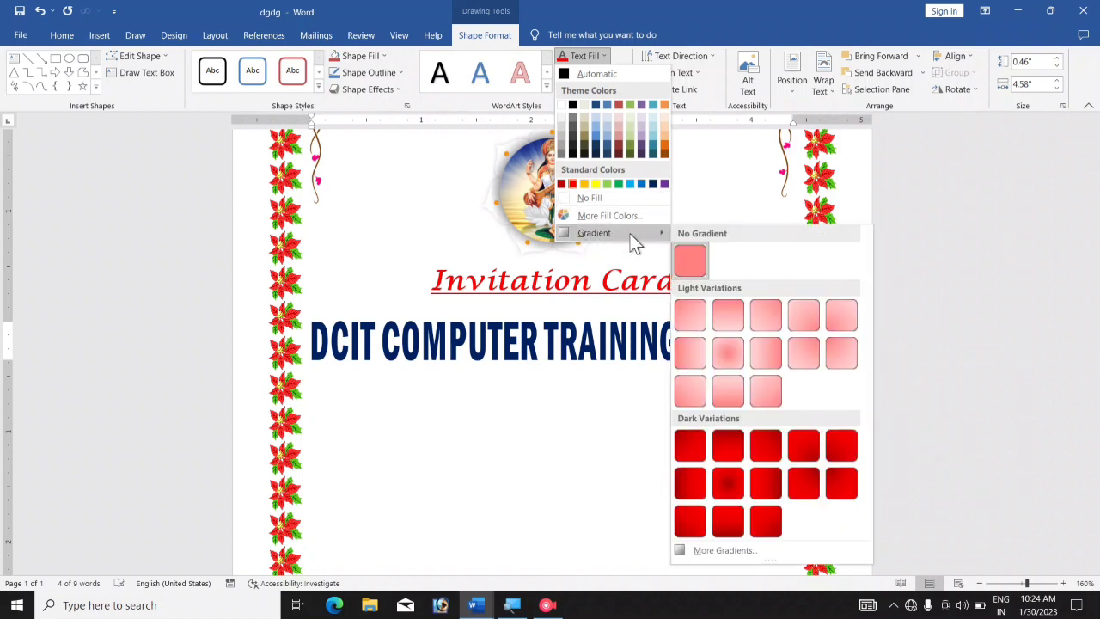
{"action": "left_click", "coordinate": [765, 552]}
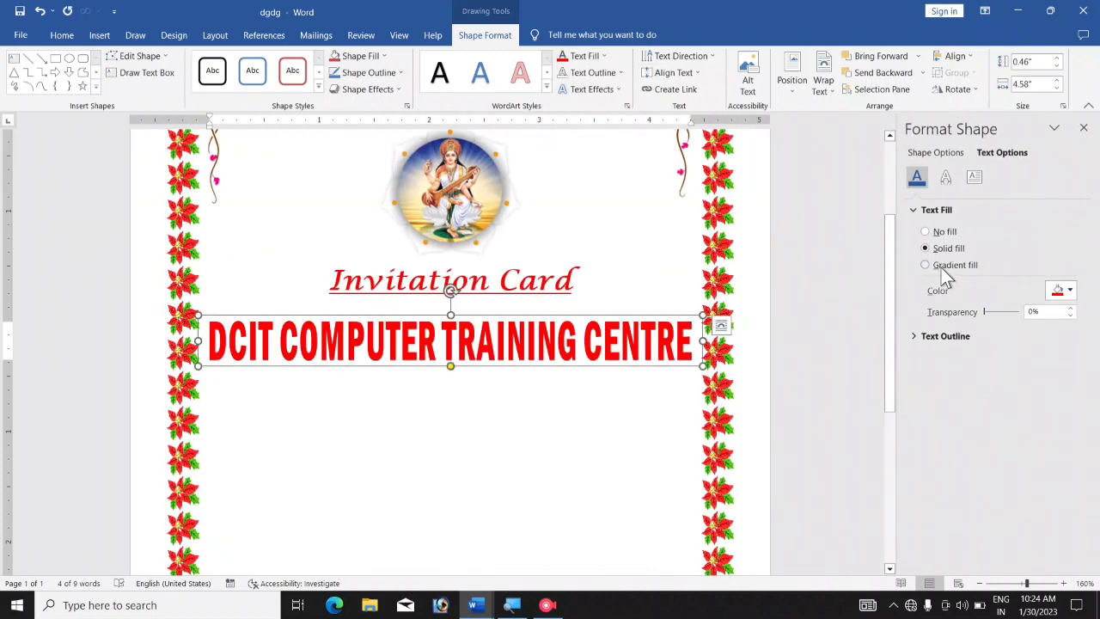
{"action": "left_click", "coordinate": [941, 267]}
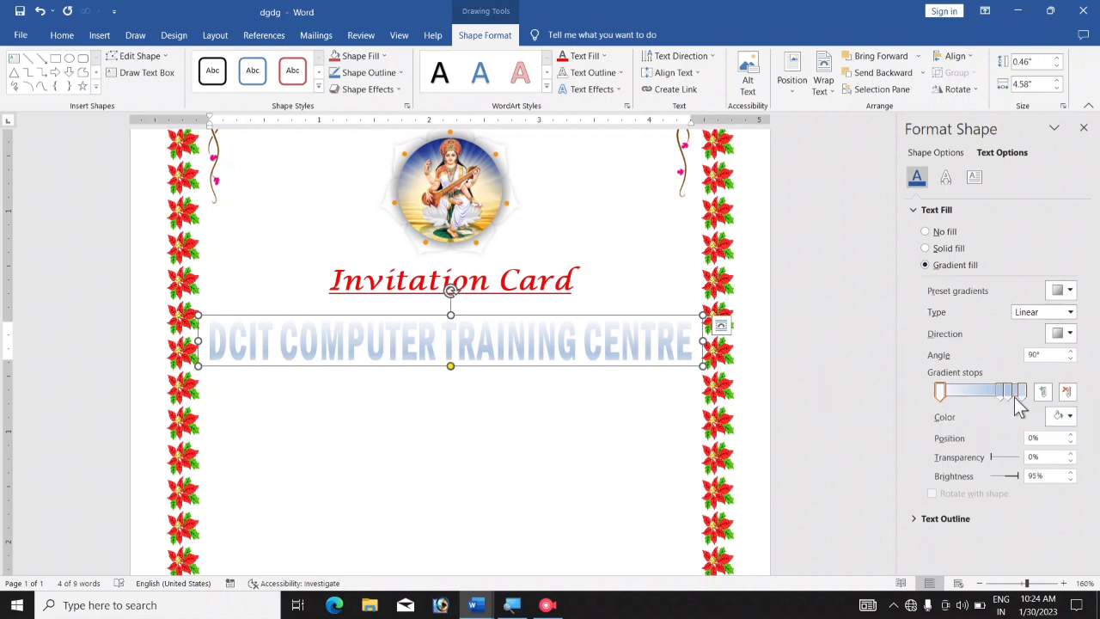
Move gradient stops to 74% and 83%, and colour them navy, purple, navy.
{"action": "left_click", "coordinate": [939, 392]}
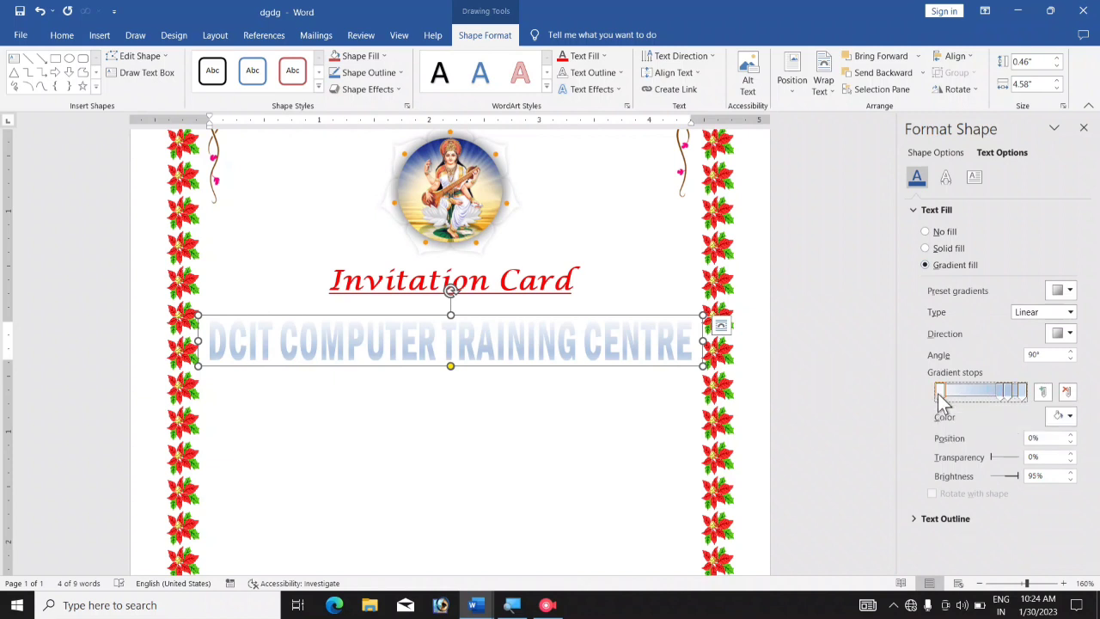
{"action": "left_click_drag", "start_coordinate": [939, 392], "coordinate": [1006, 393]}
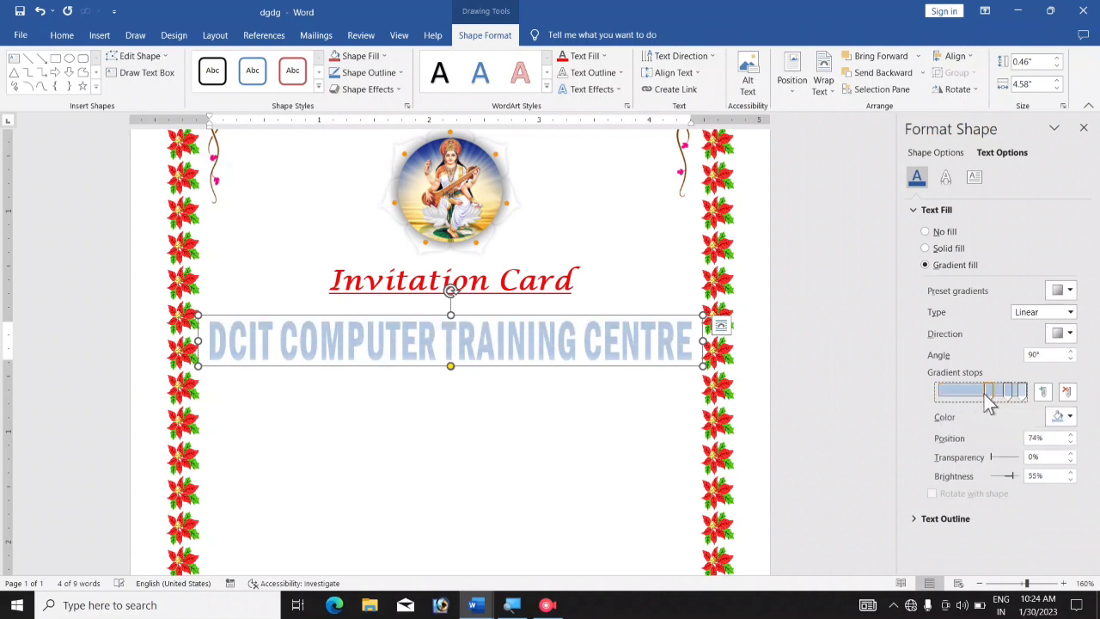
{"action": "mouse_move", "coordinate": [943, 393]}
{"action": "left_mouse_down"}
{"action": "mouse_move", "coordinate": [998, 394]}
{"action": "mouse_move", "coordinate": [982, 401]}
{"action": "left_mouse_up"}
{"action": "left_click", "coordinate": [940, 394]}
{"action": "left_click", "coordinate": [1070, 416]}
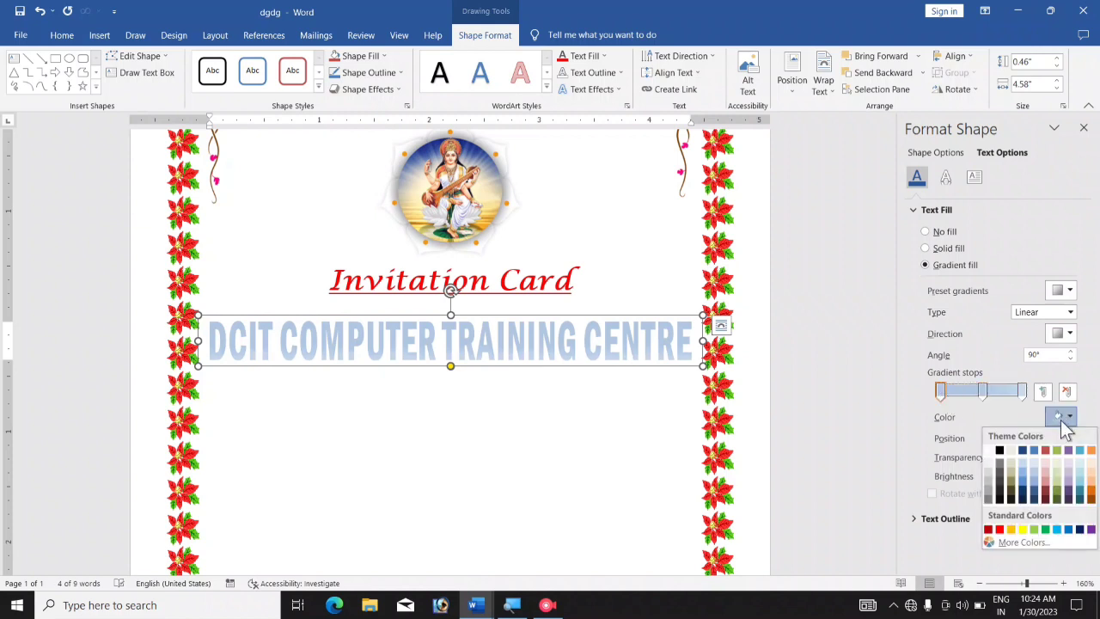
{"action": "left_click", "coordinate": [1079, 528]}
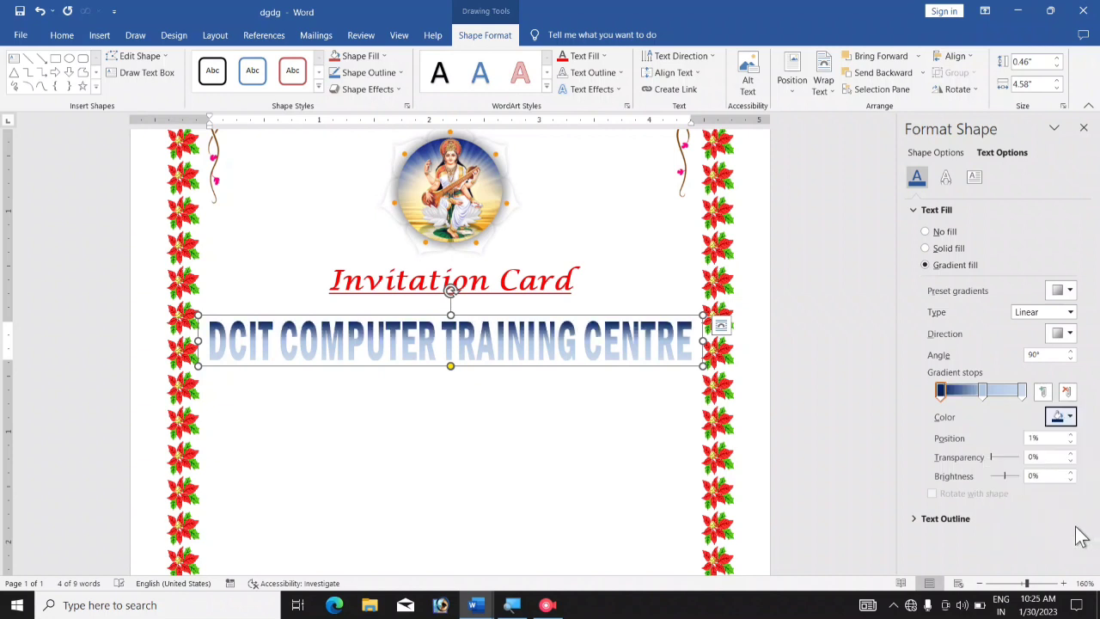
{"action": "left_click", "coordinate": [1021, 393]}
{"action": "left_click", "coordinate": [1069, 416]}
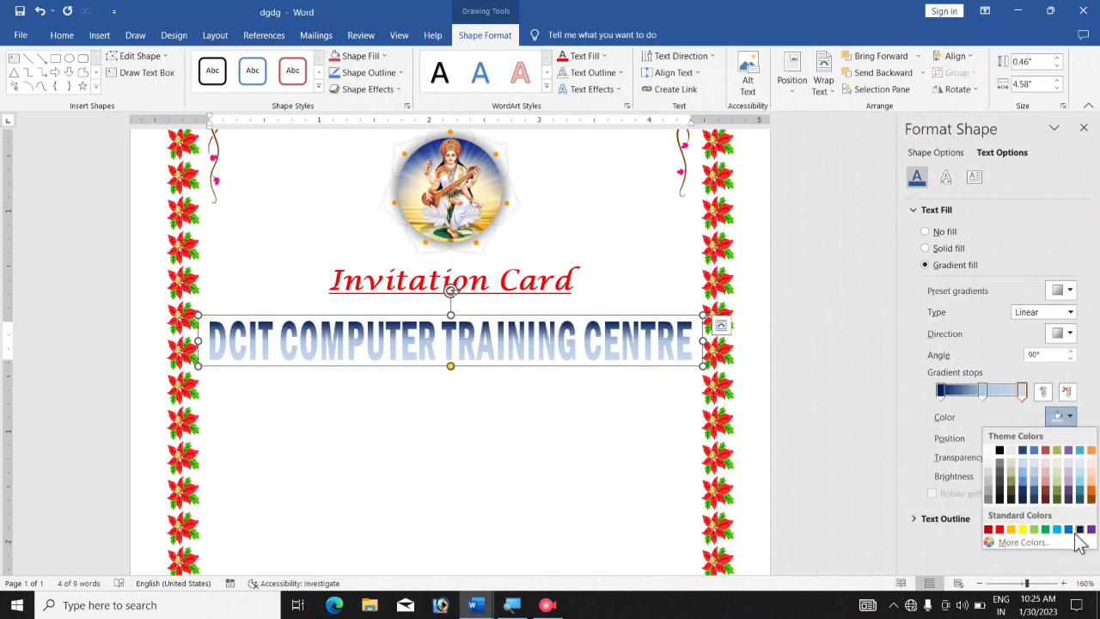
{"action": "left_click", "coordinate": [1079, 530]}
{"action": "left_click", "coordinate": [984, 393]}
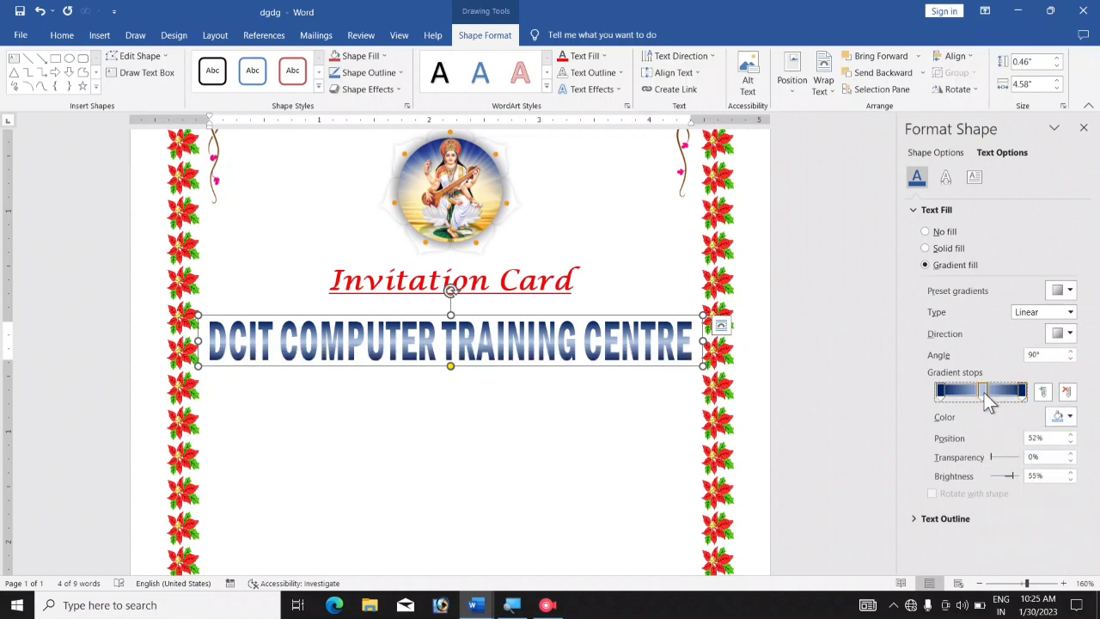
{"action": "left_click", "coordinate": [1069, 418]}
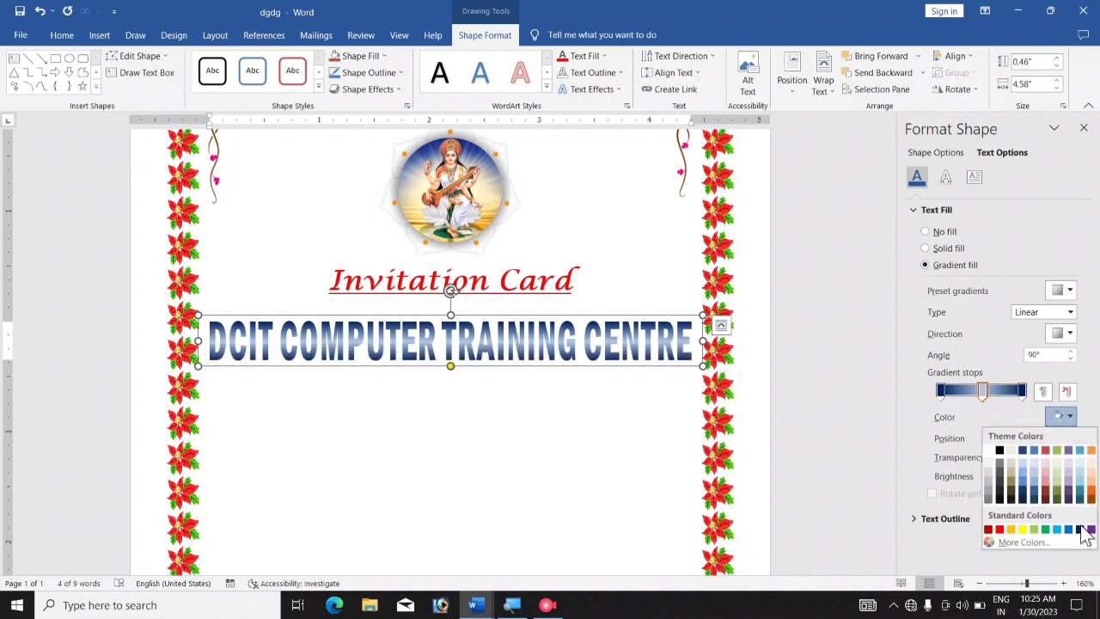
{"action": "left_click", "coordinate": [1092, 530]}
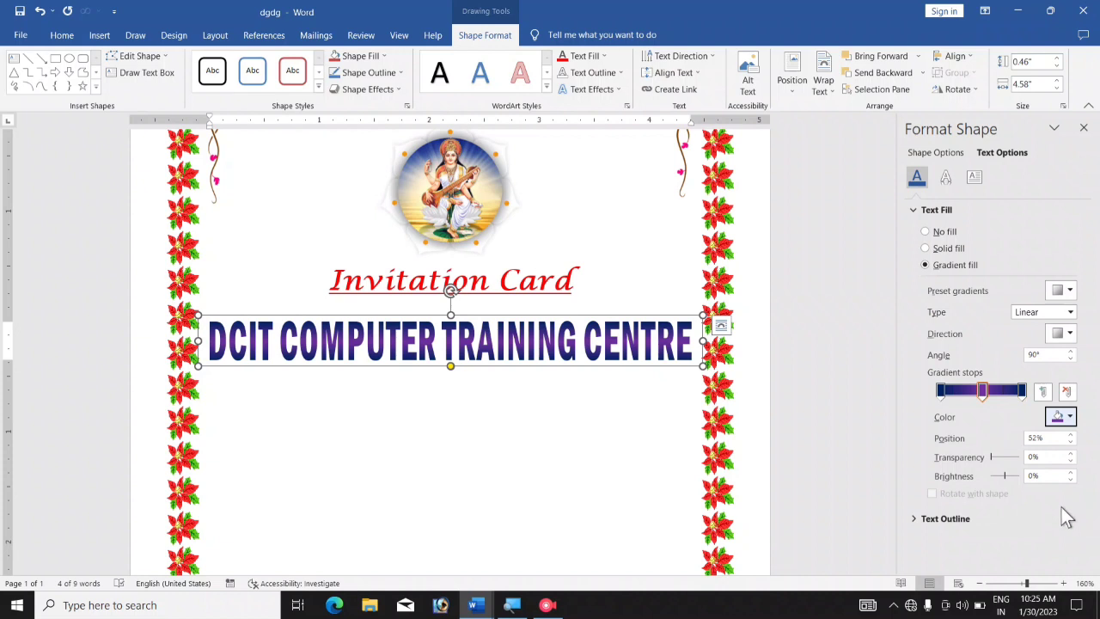
Set the gradient direction to Linear Down and close the format pane.
{"action": "left_click", "coordinate": [1072, 334]}
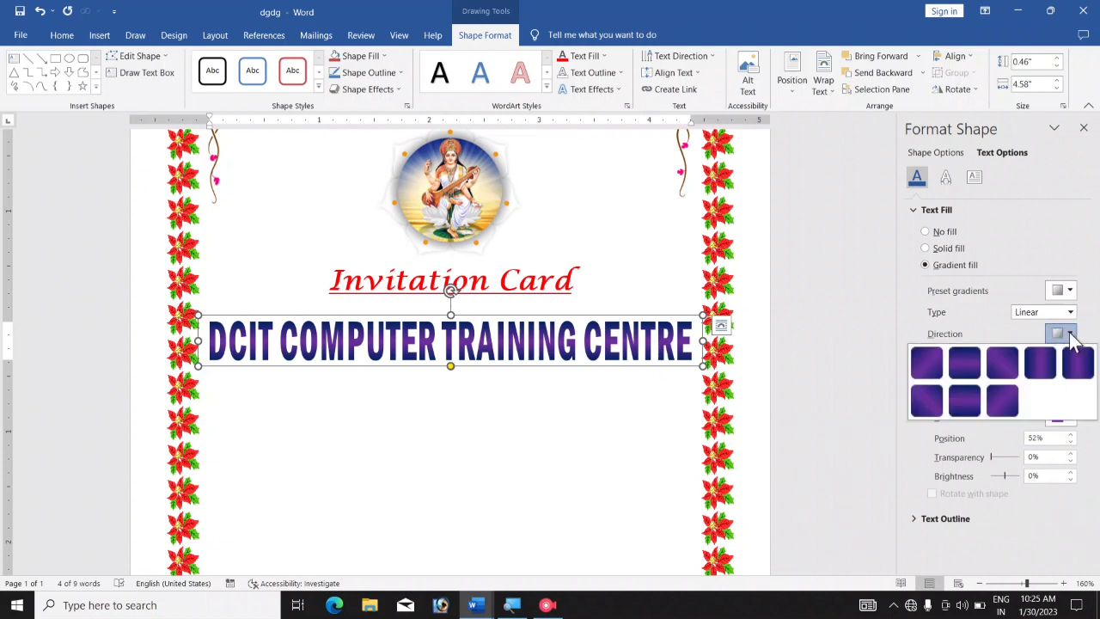
{"action": "left_click", "coordinate": [971, 363]}
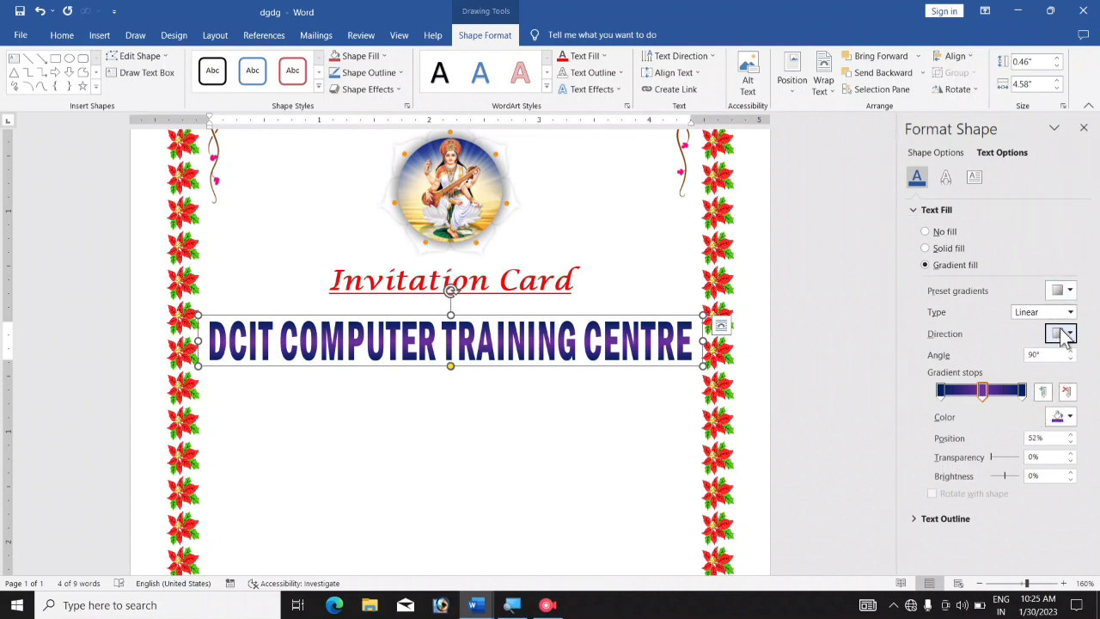
{"action": "left_click", "coordinate": [1083, 129]}
{"action": "left_click", "coordinate": [671, 425]}
{"action": "scroll", "coordinate": [673, 434], "scroll_direction": "up", "scroll_amount": 2}
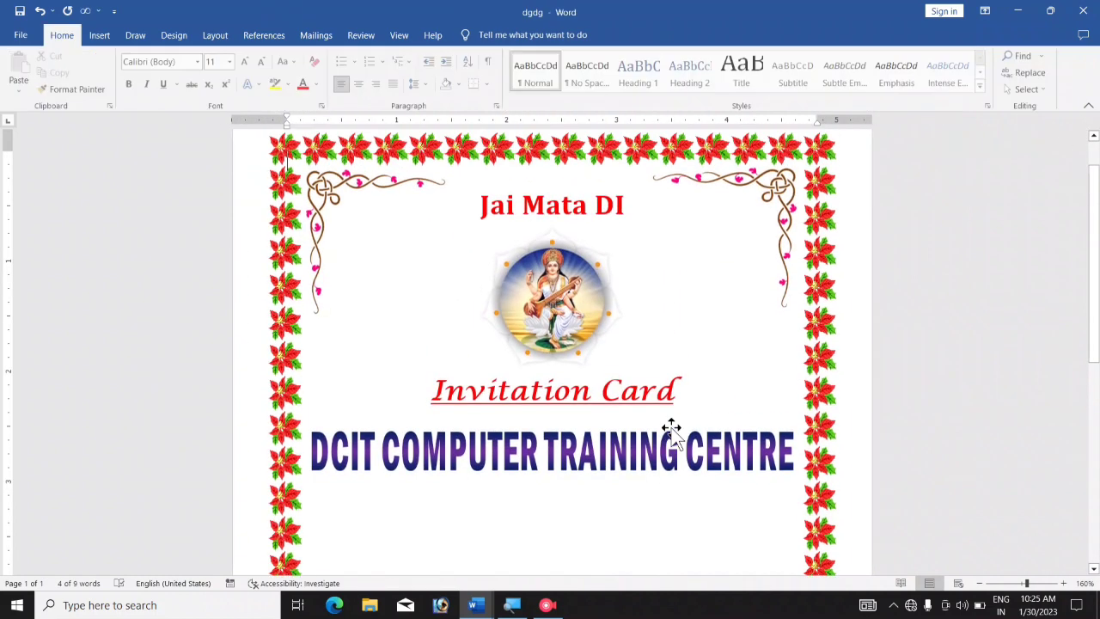
{"action": "scroll", "coordinate": [707, 368], "scroll_direction": "down", "scroll_amount": 3}
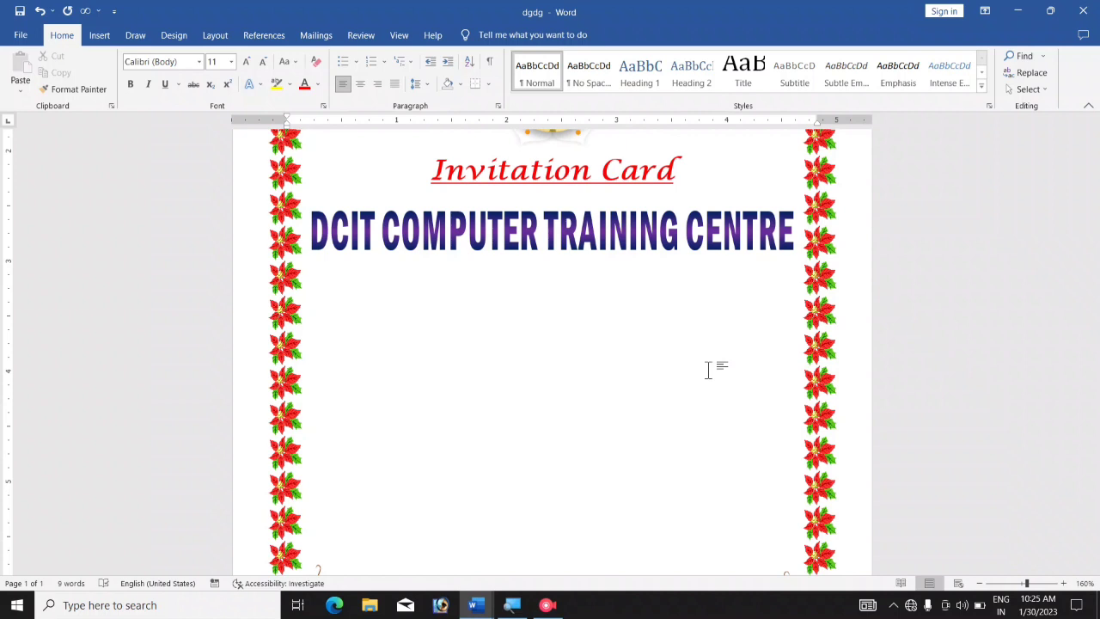
{"action": "scroll", "coordinate": [708, 370], "scroll_direction": "down", "scroll_amount": 1}
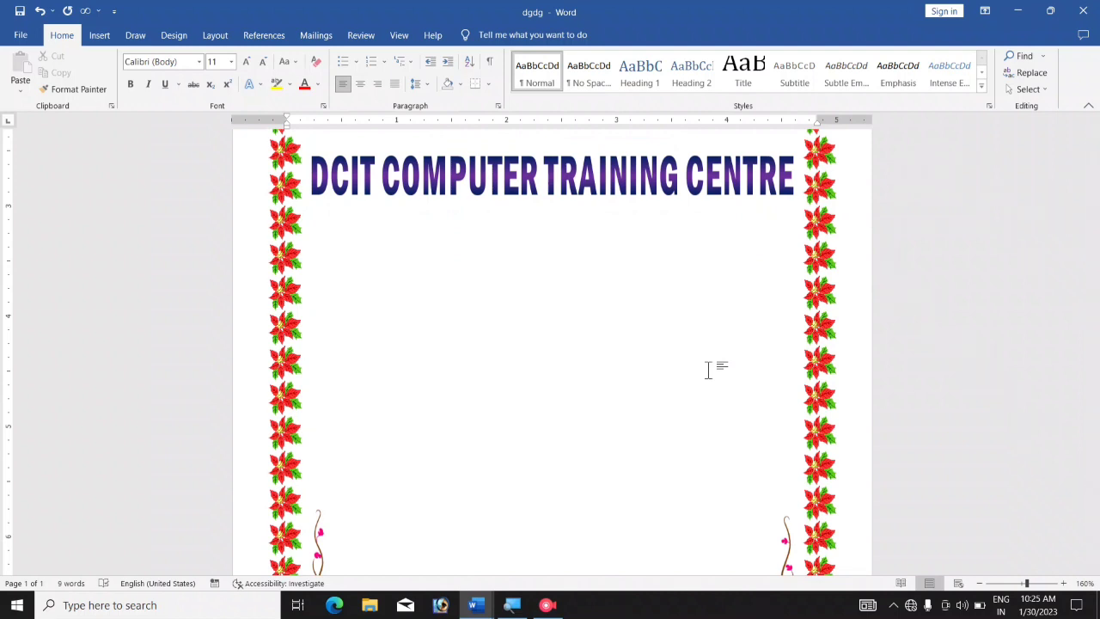
{"action": "scroll", "coordinate": [641, 322], "scroll_direction": "up", "scroll_amount": 2}
{"action": "scroll", "coordinate": [639, 330], "scroll_direction": "up", "scroll_amount": 2}
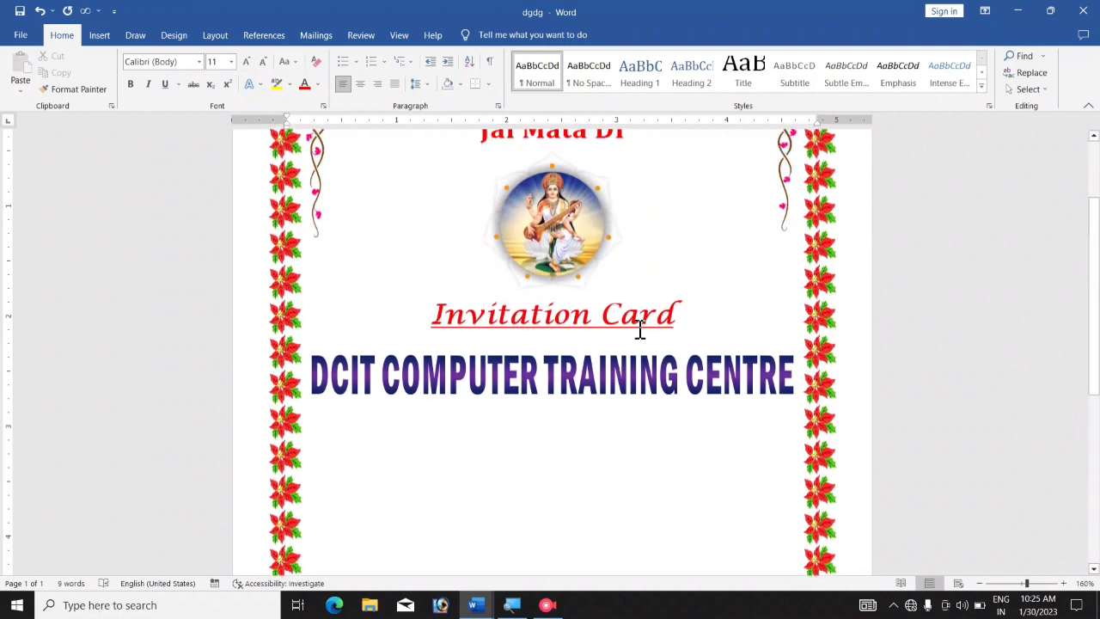
{"action": "scroll", "coordinate": [640, 330], "scroll_direction": "up", "scroll_amount": 1}
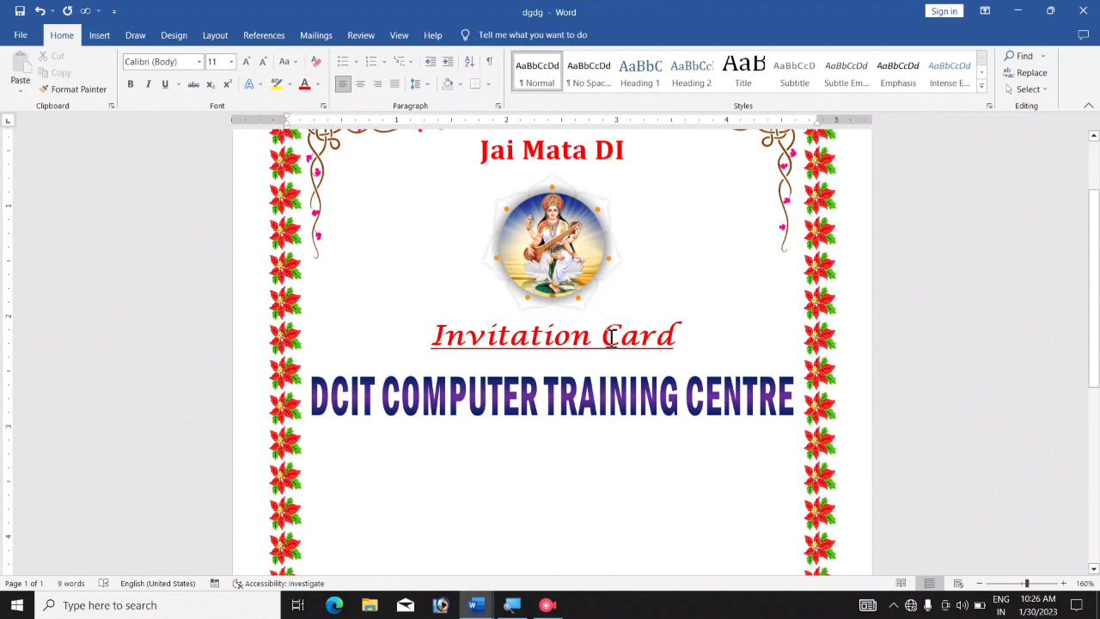
{"action": "scroll", "coordinate": [602, 356], "scroll_direction": "down", "scroll_amount": 2}
{"action": "scroll", "coordinate": [594, 373], "scroll_direction": "down", "scroll_amount": 2}
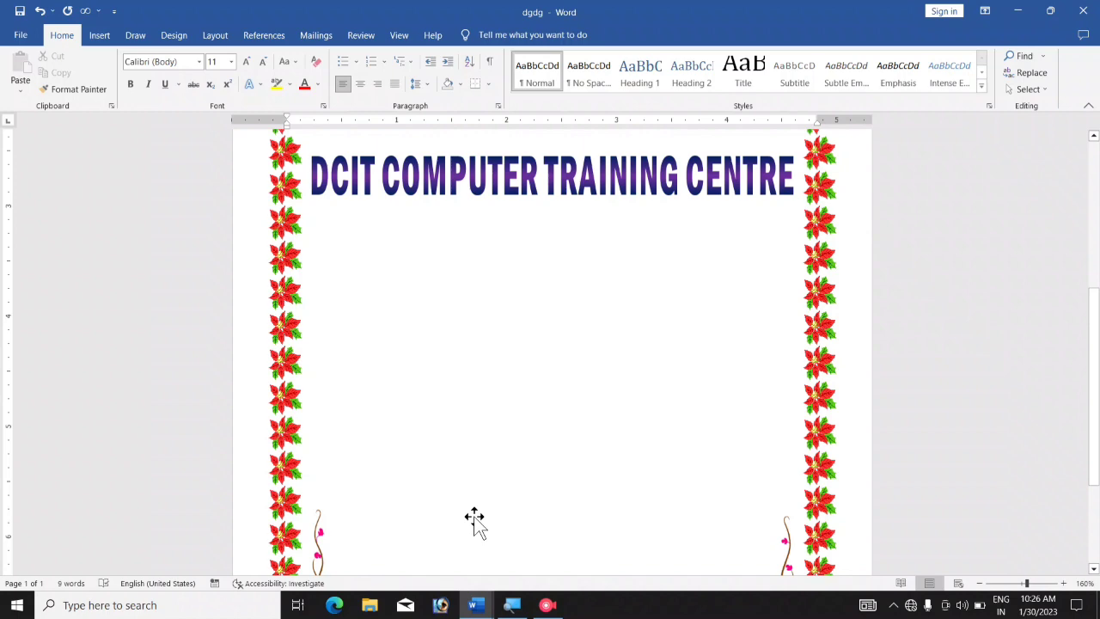
Add an italic black box reading 'Re-Opening My Computer Institute / You Are Specially Invited'.
{"action": "left_click", "coordinate": [432, 248]}
{"action": "key", "text": "ctrl+v"}
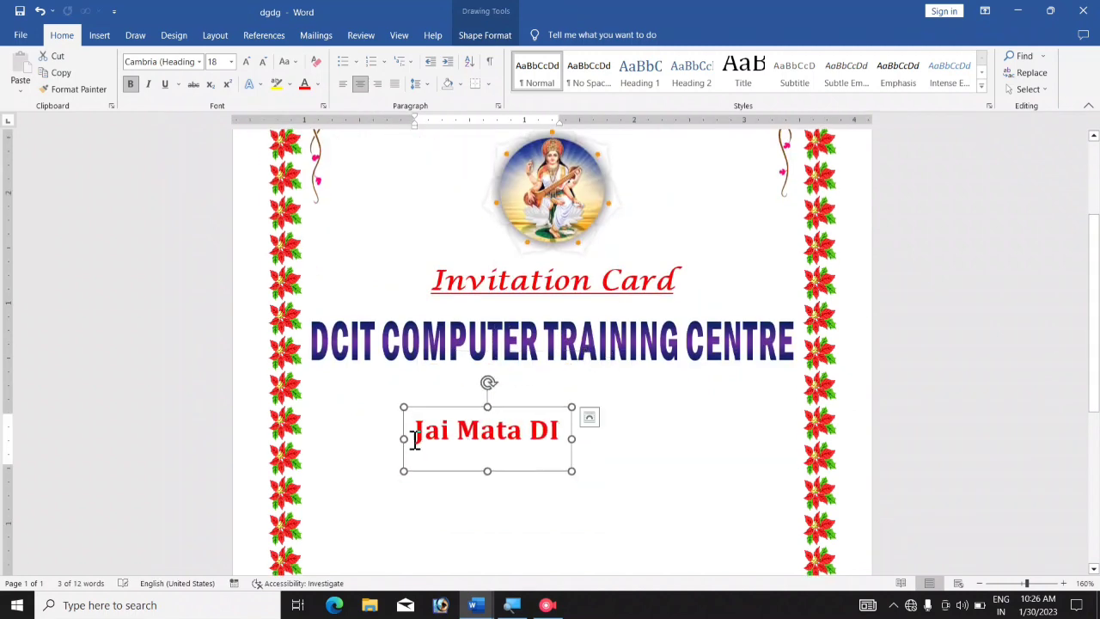
{"action": "left_click_drag", "start_coordinate": [414, 438], "coordinate": [668, 481]}
{"action": "type", "text": "Re-opening My computer i"}
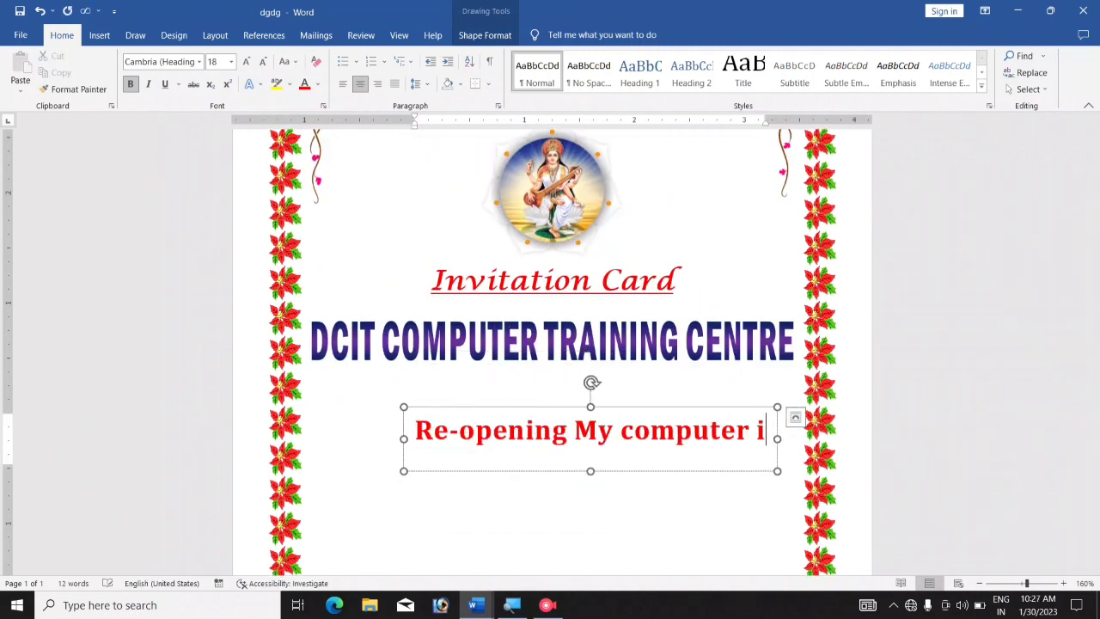
{"action": "type", "text": "nstitute"}
{"action": "key", "text": "Return"}
{"action": "type", "text": "You "}
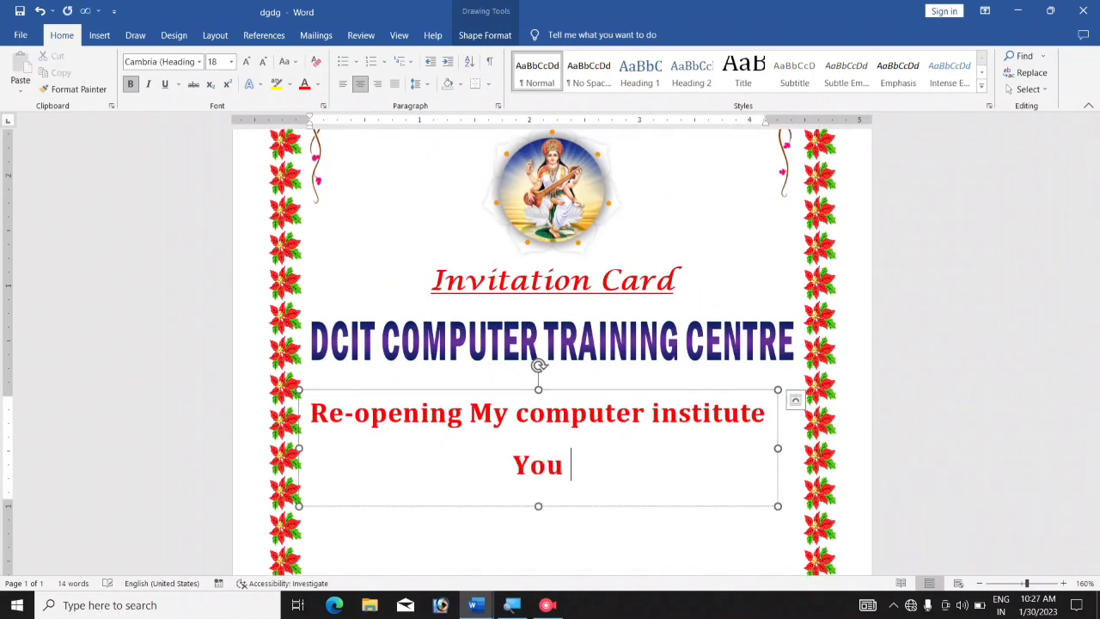
{"action": "type", "text": "are specially invited"}
{"action": "key", "text": "Escape"}
{"action": "key", "text": "shift+F3"}
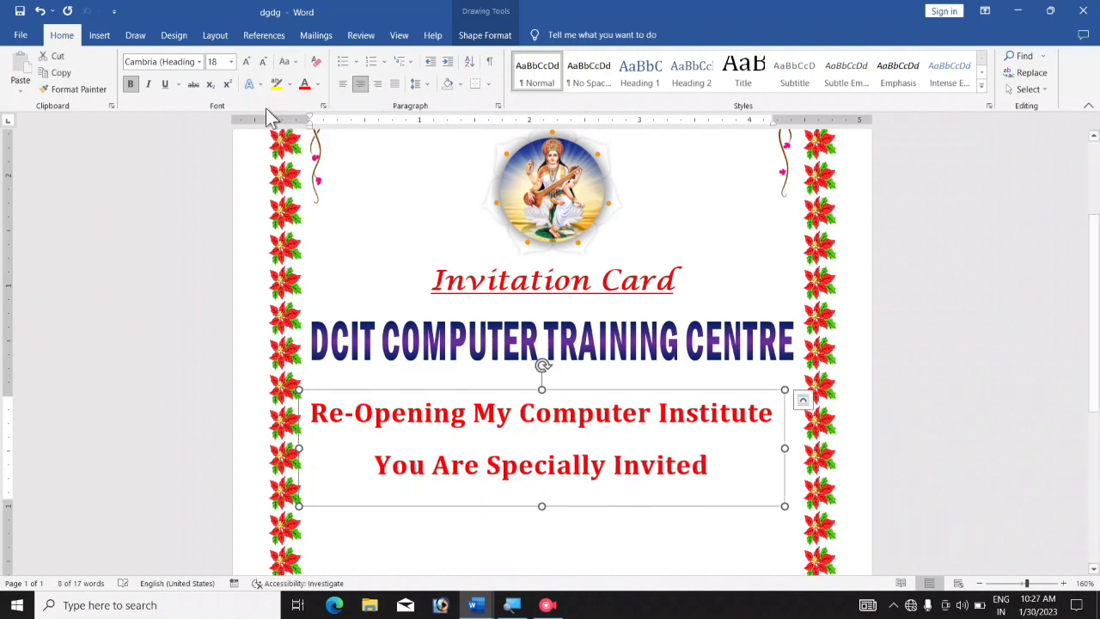
{"action": "key", "text": "ctrl+i"}
{"action": "left_click", "coordinate": [317, 83]}
{"action": "left_click", "coordinate": [318, 136]}
{"action": "left_click_drag", "start_coordinate": [645, 477], "coordinate": [646, 462]}
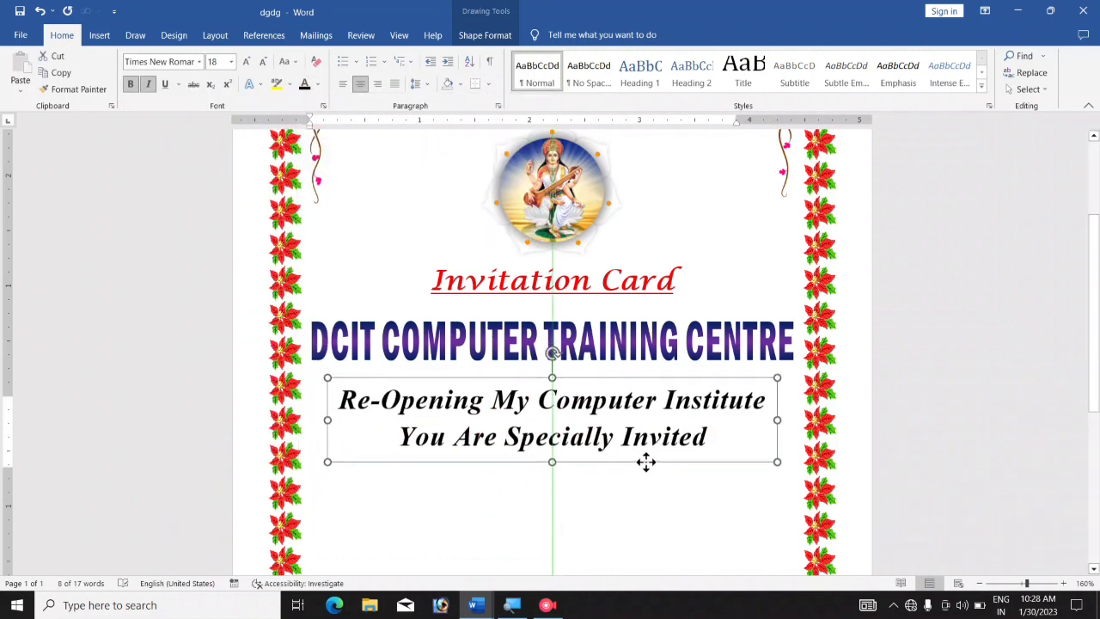
Add a venue box reading 'Re-opening place :-' and 'Nalanda More Union Bank'.
{"action": "scroll", "coordinate": [646, 462], "scroll_direction": "down", "scroll_amount": 3}
{"action": "left_click_drag", "start_coordinate": [594, 261], "coordinate": [550, 296]}
{"action": "key", "text": "ctrl+a"}
{"action": "type", "text": "Re-opening "}
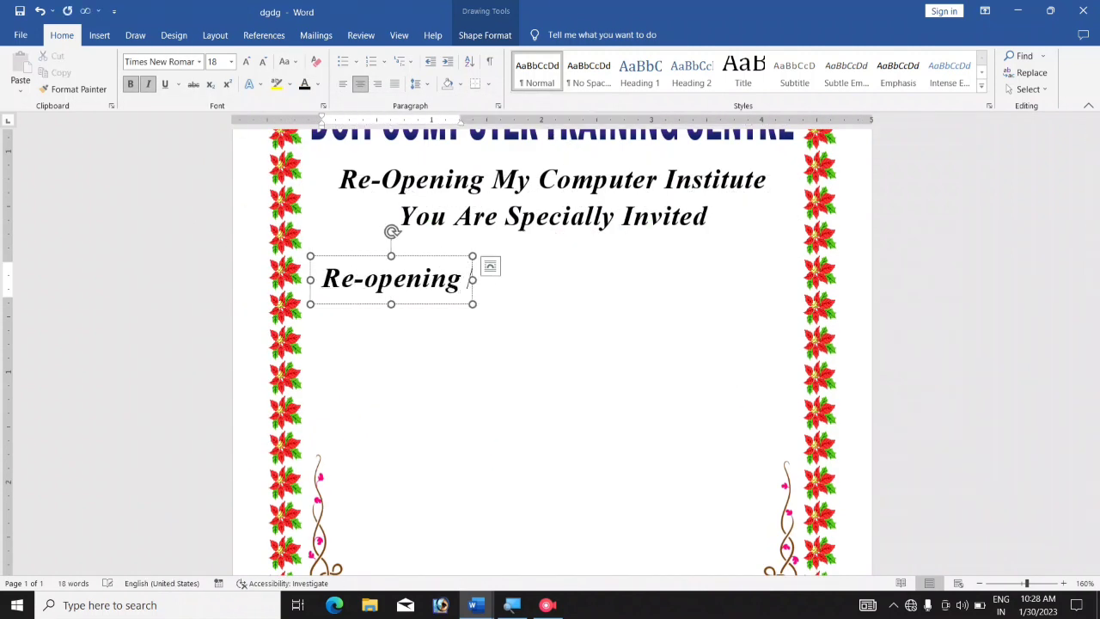
{"action": "type", "text": "place :-"}
{"action": "key", "text": "Return"}
{"action": "type", "text": "Nalanda More Union "}
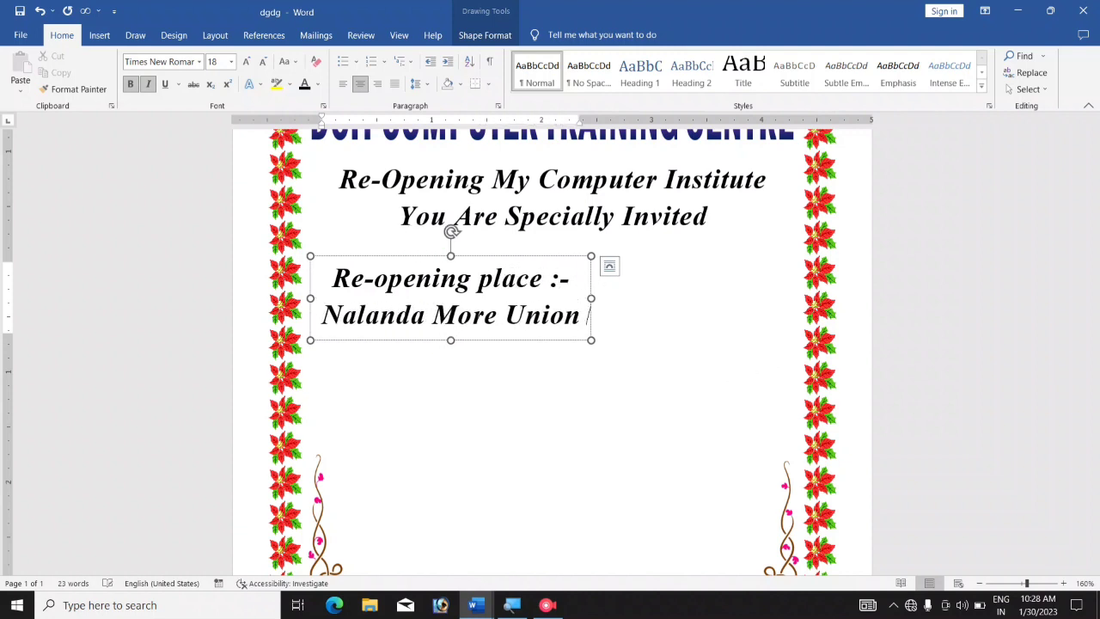
{"action": "type", "text": "Bank"}
{"action": "mouse_move", "coordinate": [553, 348]}
{"action": "left_mouse_down"}
{"action": "mouse_move", "coordinate": [622, 361]}
{"action": "mouse_move", "coordinate": [574, 462]}
{"action": "left_mouse_up"}
Add non-italic 'Date :- 26-01-2023' and 'Time :- 11:00am' boxes.
{"action": "key", "text": "ctrl+a"}
{"action": "type", "text": "Date :- 20"}
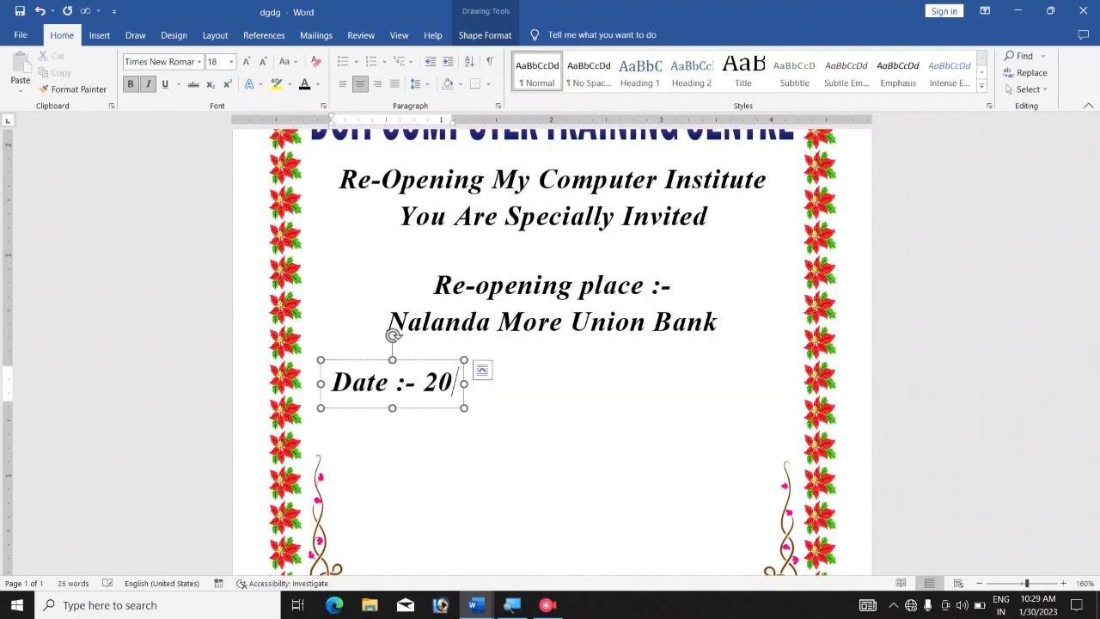
{"action": "type", "text": "-01-2023"}
{"action": "type", "text": "6"}
{"action": "mouse_move", "coordinate": [452, 383]}
{"action": "left_mouse_down"}
{"action": "mouse_move", "coordinate": [433, 382]}
{"action": "mouse_move", "coordinate": [759, 421]}
{"action": "left_mouse_up"}
{"action": "left_click", "coordinate": [463, 406]}
{"action": "key", "text": "ctrl+i"}
{"action": "key", "text": "ctrl+a"}
{"action": "type", "text": "Time :- 11:00am"}
Add a box with the director's name and mobile number, then return to the top.
{"action": "scroll", "coordinate": [644, 285], "scroll_direction": "down", "scroll_amount": 3}
{"action": "left_click_drag", "start_coordinate": [607, 302], "coordinate": [467, 381]}
{"action": "key", "text": "ctrl+a"}
{"action": "type", "text": "Director:-"}
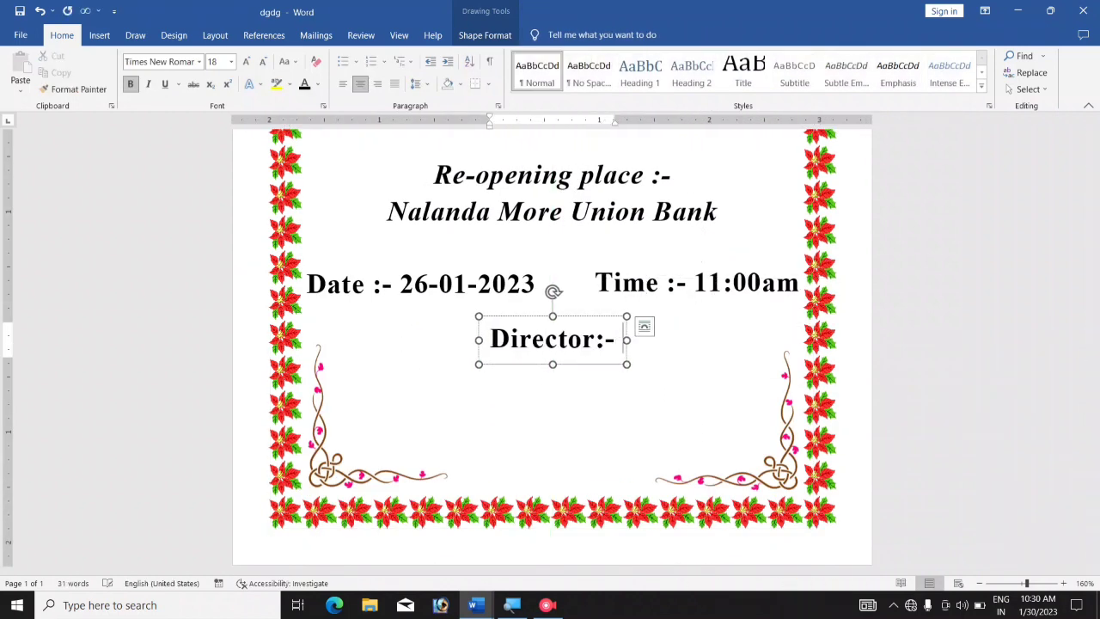
{"action": "key", "text": "Return"}
{"action": "type", "text": "Mobile no :- 87545****"}
{"action": "scroll", "coordinate": [607, 397], "scroll_direction": "down", "scroll_amount": 1}
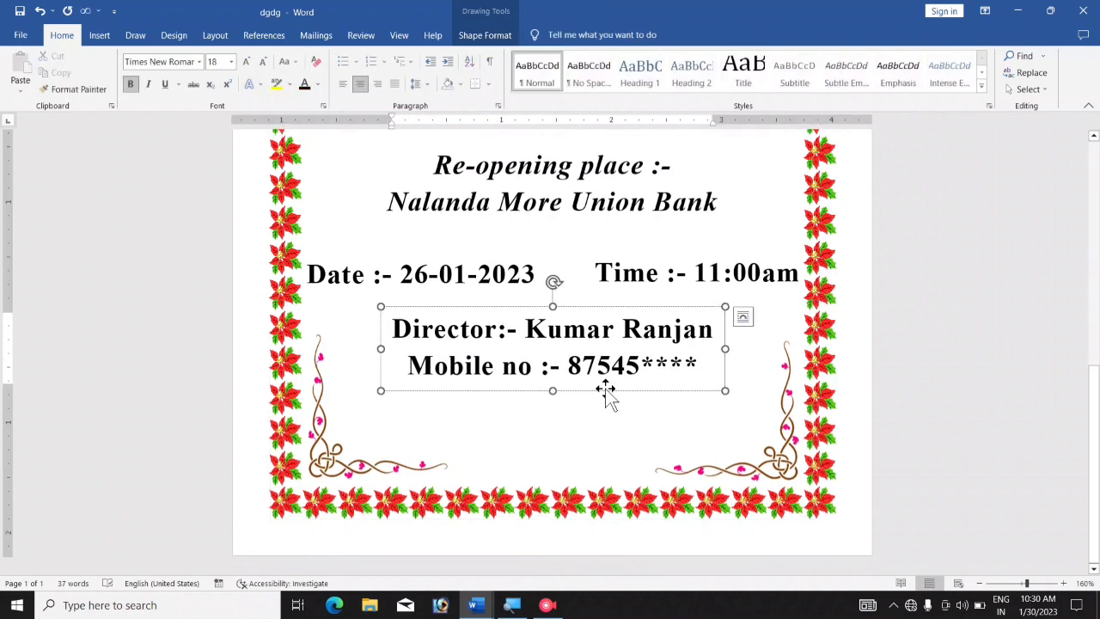
{"action": "key", "text": "ctrl+Home"}
{"action": "scroll", "coordinate": [731, 359], "scroll_direction": "down", "scroll_amount": 3}
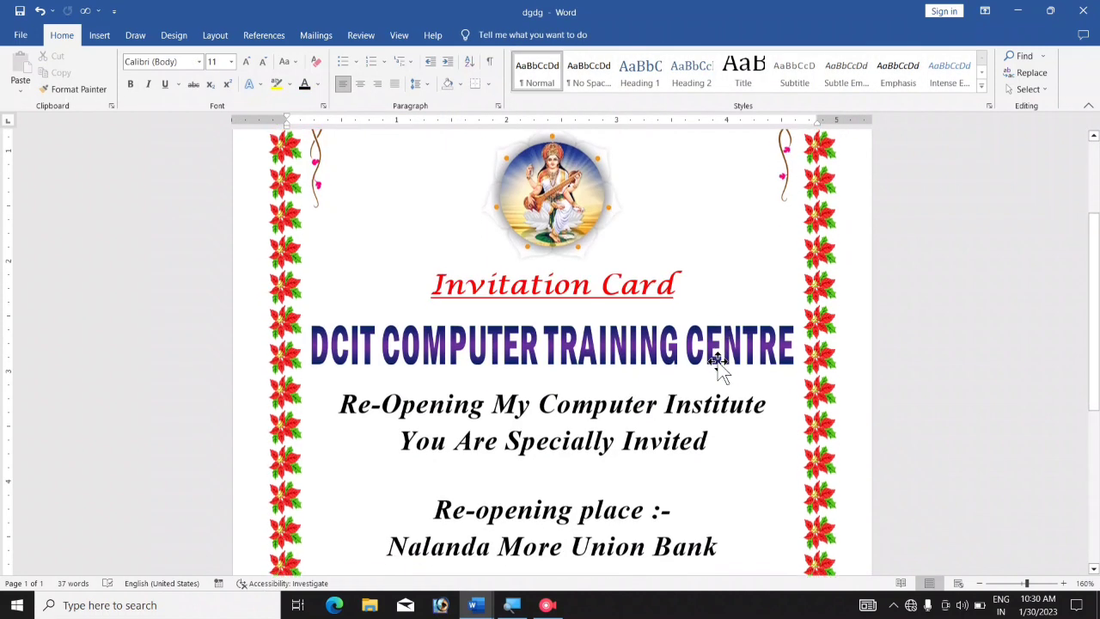
{"action": "scroll", "coordinate": [604, 411], "scroll_direction": "down", "scroll_amount": 1}
{"action": "scroll", "coordinate": [605, 411], "scroll_direction": "down", "scroll_amount": 1}
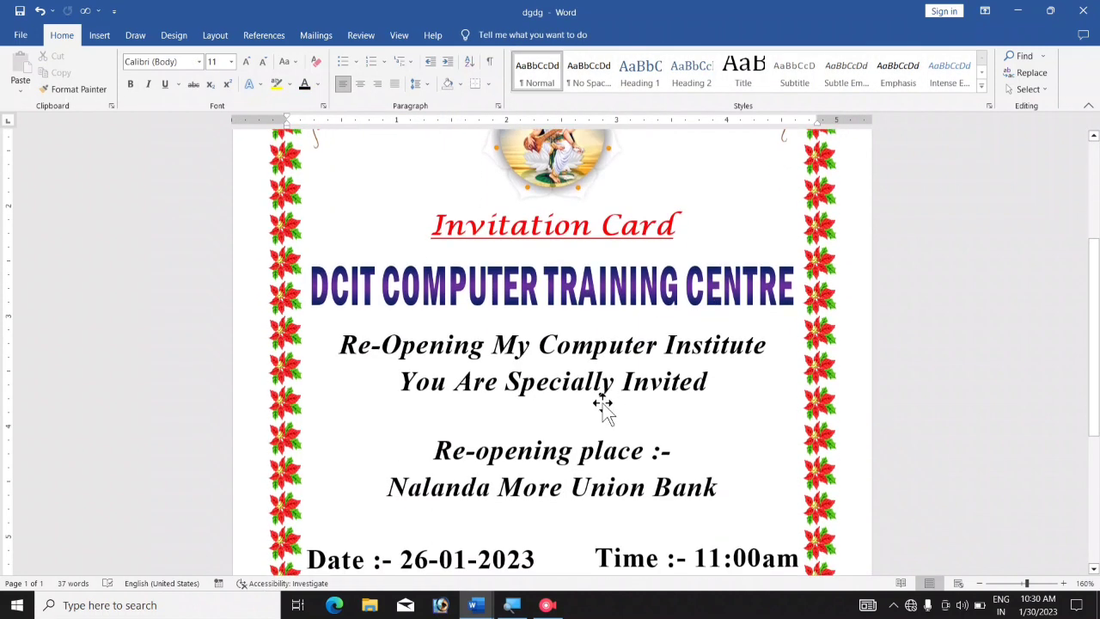
{"action": "scroll", "coordinate": [604, 411], "scroll_direction": "down", "scroll_amount": 2}
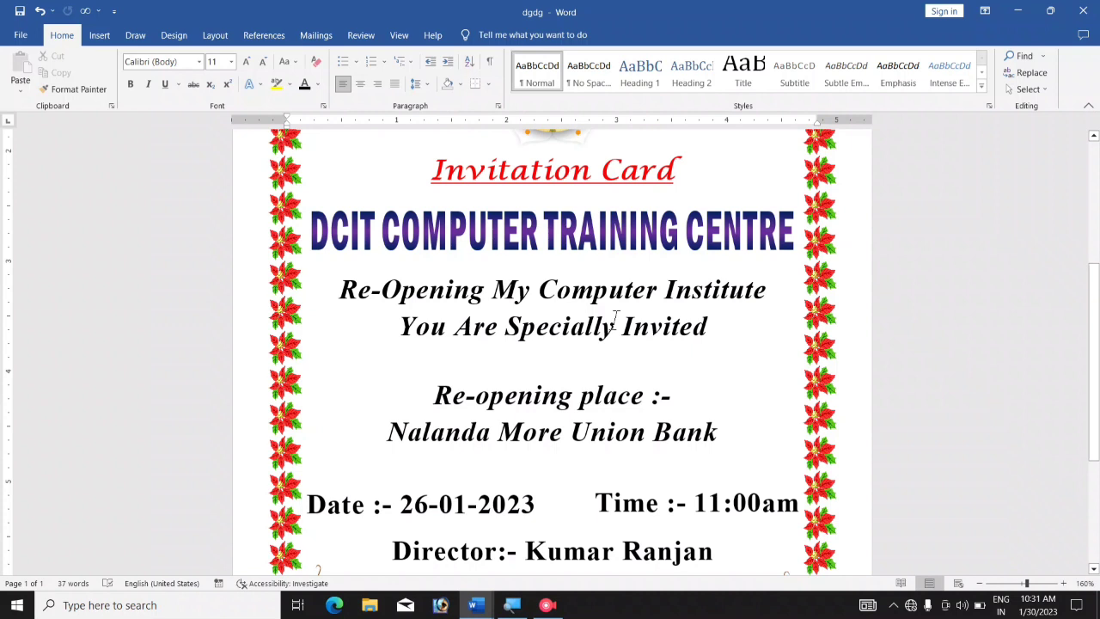
{"action": "scroll", "coordinate": [604, 349], "scroll_direction": "down", "scroll_amount": 2}
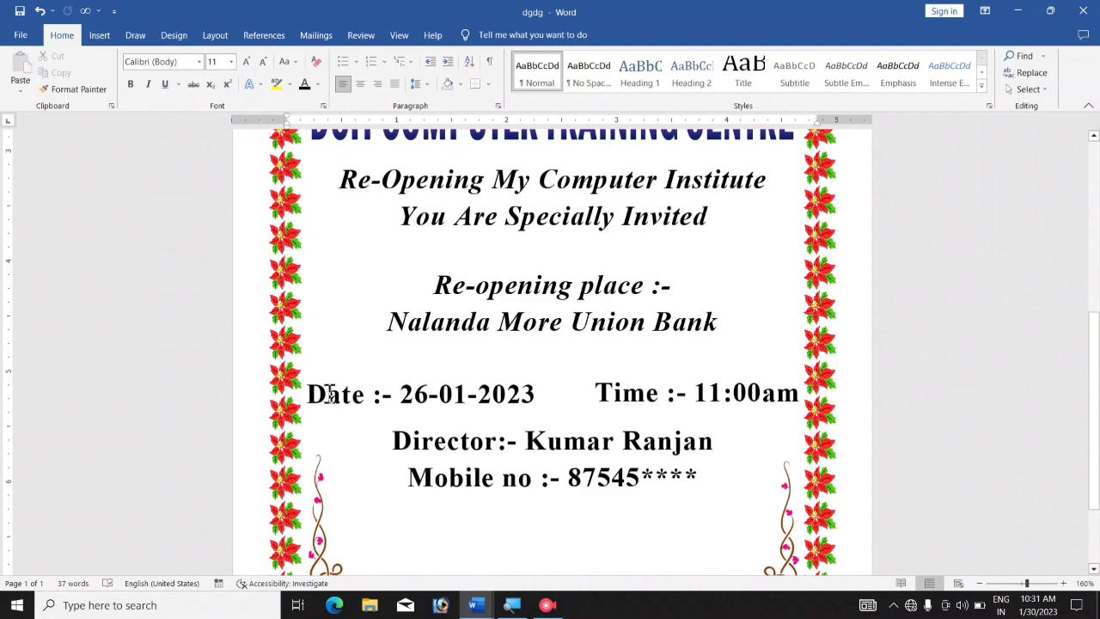
{"action": "scroll", "coordinate": [539, 402], "scroll_direction": "down", "scroll_amount": 1}
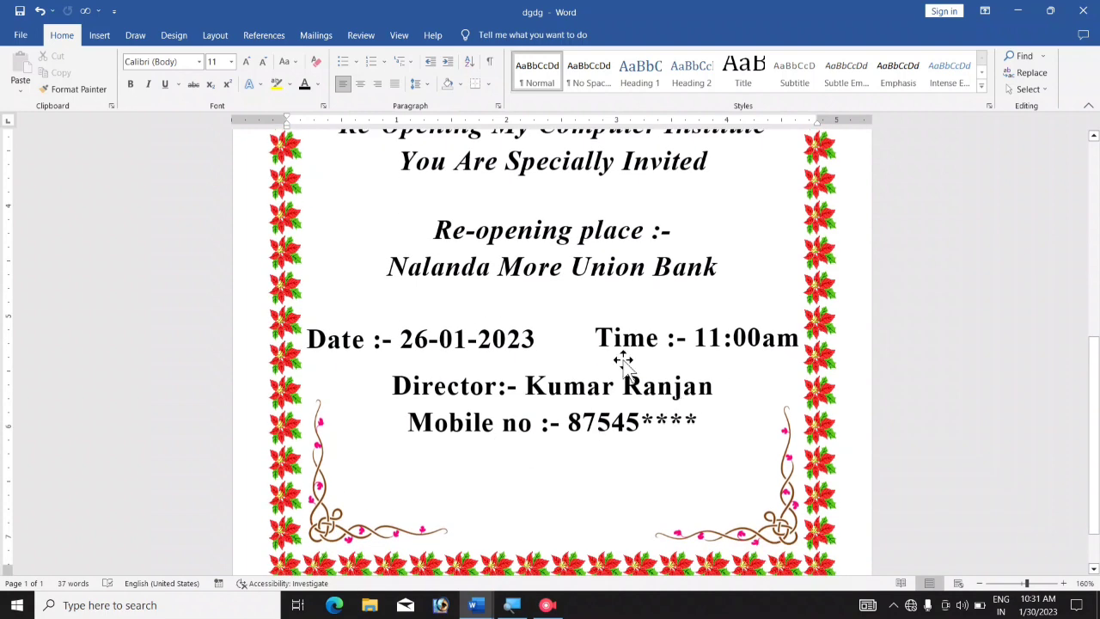
{"action": "scroll", "coordinate": [619, 354], "scroll_direction": "up", "scroll_amount": 2}
{"action": "scroll", "coordinate": [616, 348], "scroll_direction": "down", "scroll_amount": 2}
{"action": "scroll", "coordinate": [639, 352], "scroll_direction": "up", "scroll_amount": 3}
{"action": "scroll", "coordinate": [641, 352], "scroll_direction": "up", "scroll_amount": 2}
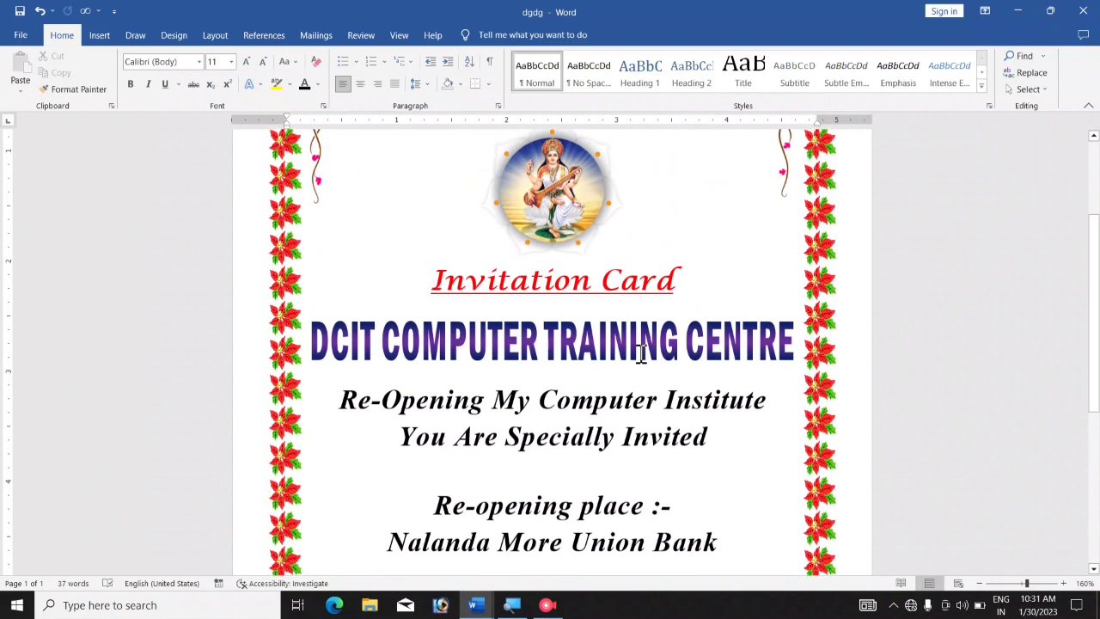
{"action": "scroll", "coordinate": [640, 352], "scroll_direction": "up", "scroll_amount": 2}
{"action": "scroll", "coordinate": [640, 353], "scroll_direction": "down", "scroll_amount": 2}
{"action": "scroll", "coordinate": [640, 354], "scroll_direction": "down", "scroll_amount": 1}
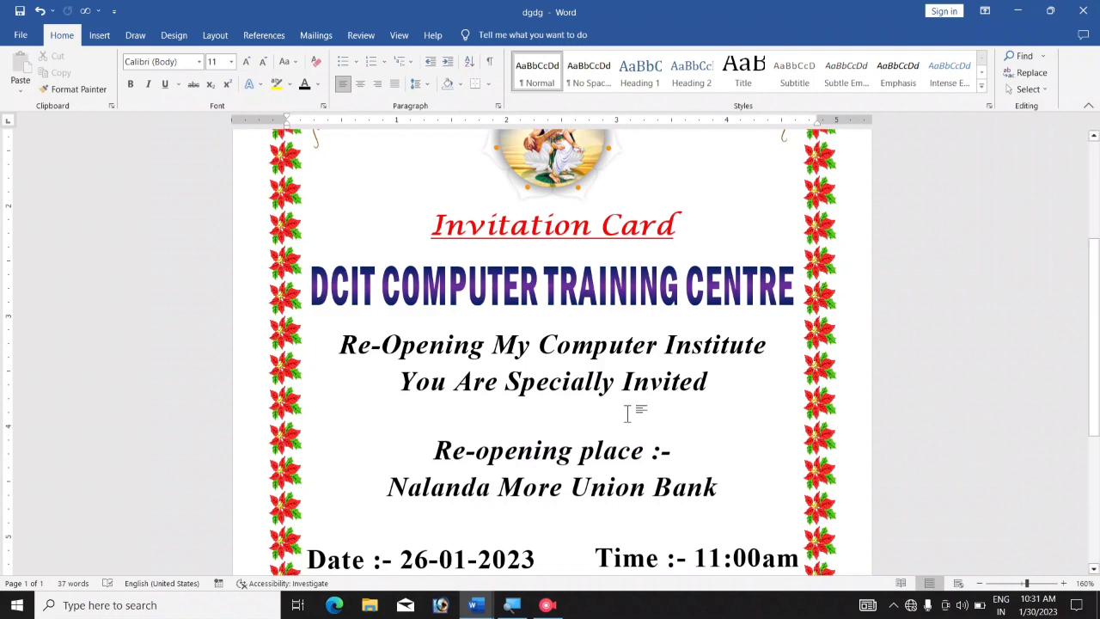
{"action": "scroll", "coordinate": [627, 413], "scroll_direction": "down", "scroll_amount": 2}
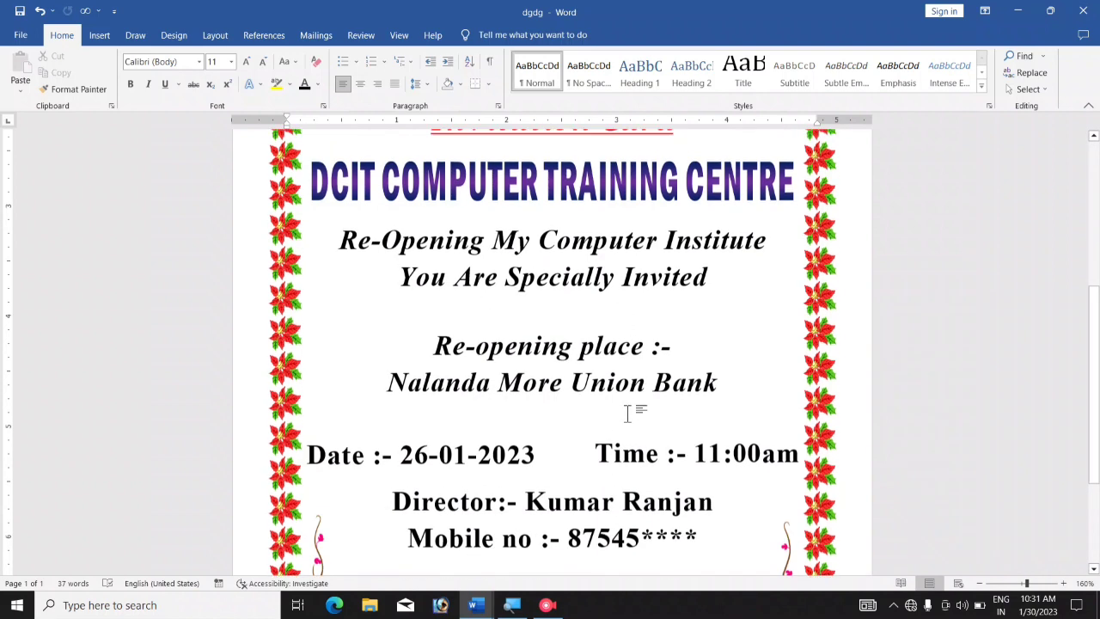
{"action": "scroll", "coordinate": [627, 413], "scroll_direction": "down", "scroll_amount": 2}
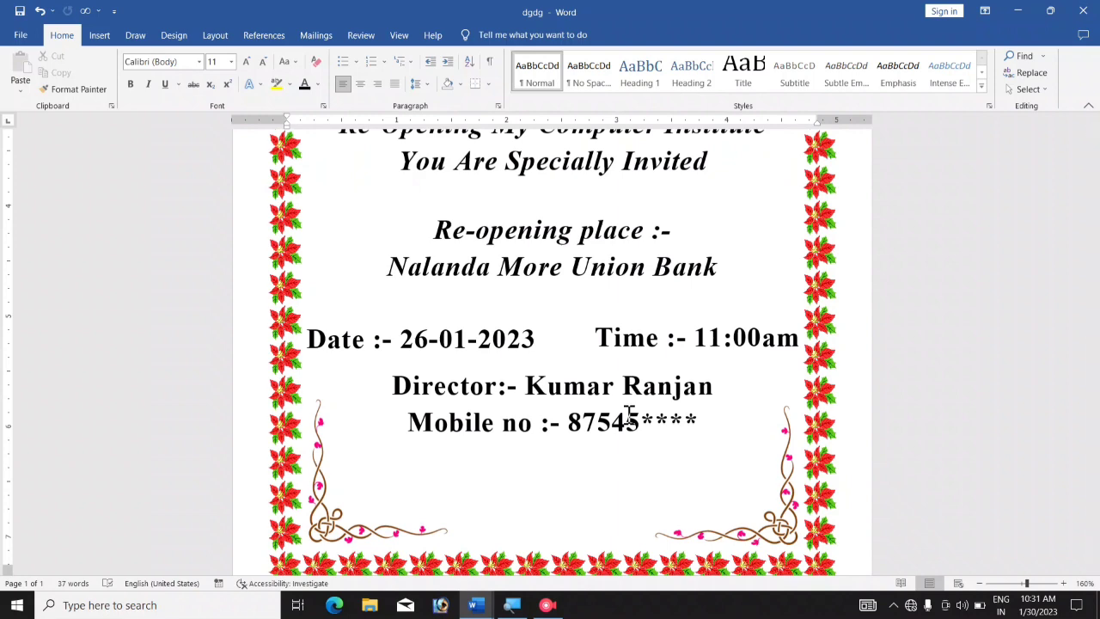
{"action": "scroll", "coordinate": [628, 414], "scroll_direction": "up", "scroll_amount": 2}
{"action": "scroll", "coordinate": [629, 414], "scroll_direction": "up", "scroll_amount": 3}
{"action": "scroll", "coordinate": [628, 413], "scroll_direction": "up", "scroll_amount": 1}
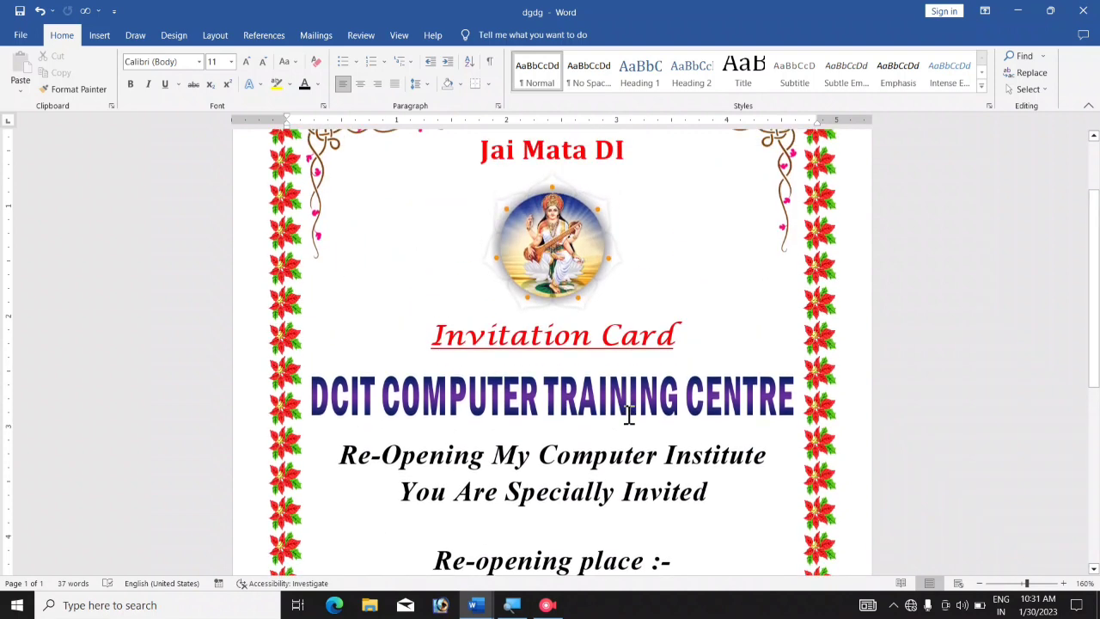
{"action": "scroll", "coordinate": [628, 413], "scroll_direction": "up", "scroll_amount": 1}
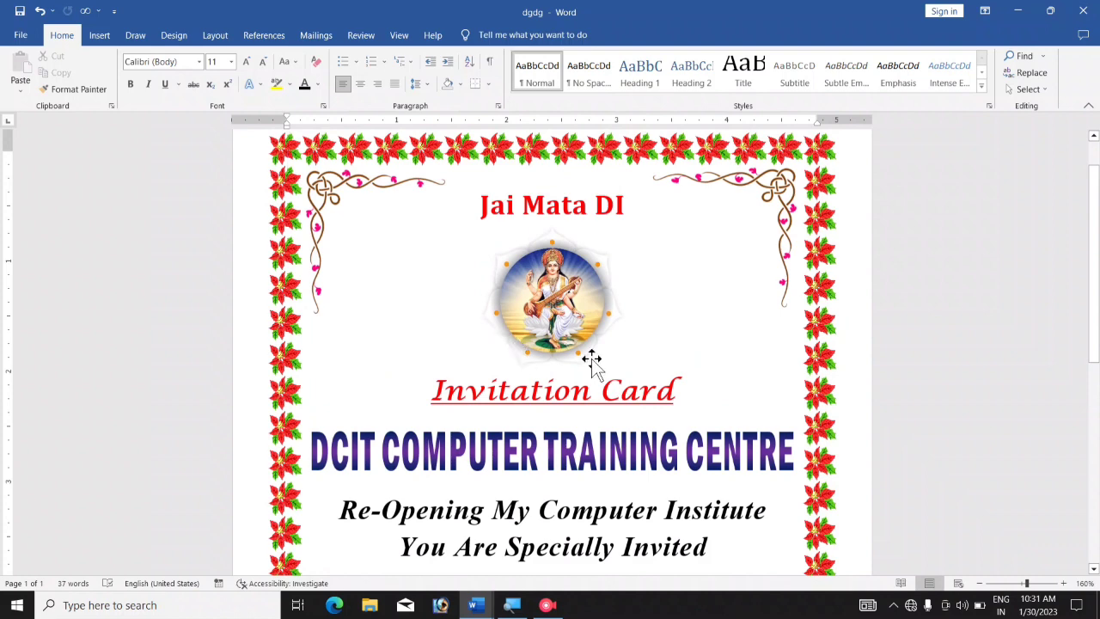
{"action": "scroll", "coordinate": [589, 300], "scroll_direction": "down", "scroll_amount": 3}
{"action": "scroll", "coordinate": [589, 300], "scroll_direction": "down", "scroll_amount": 1}
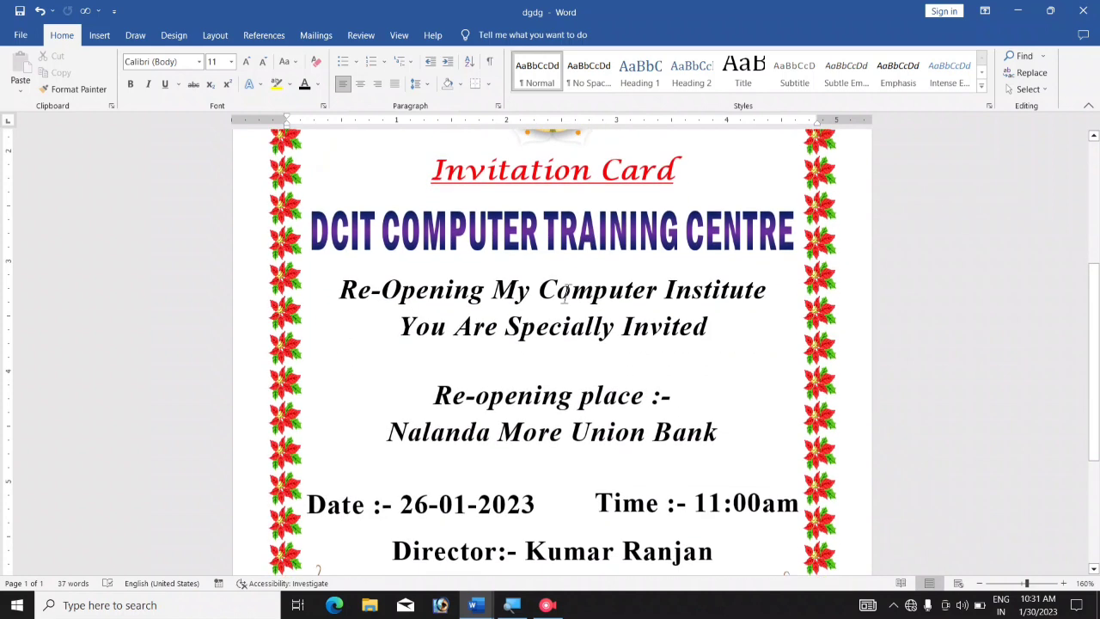
{"action": "scroll", "coordinate": [580, 394], "scroll_direction": "down", "scroll_amount": 2}
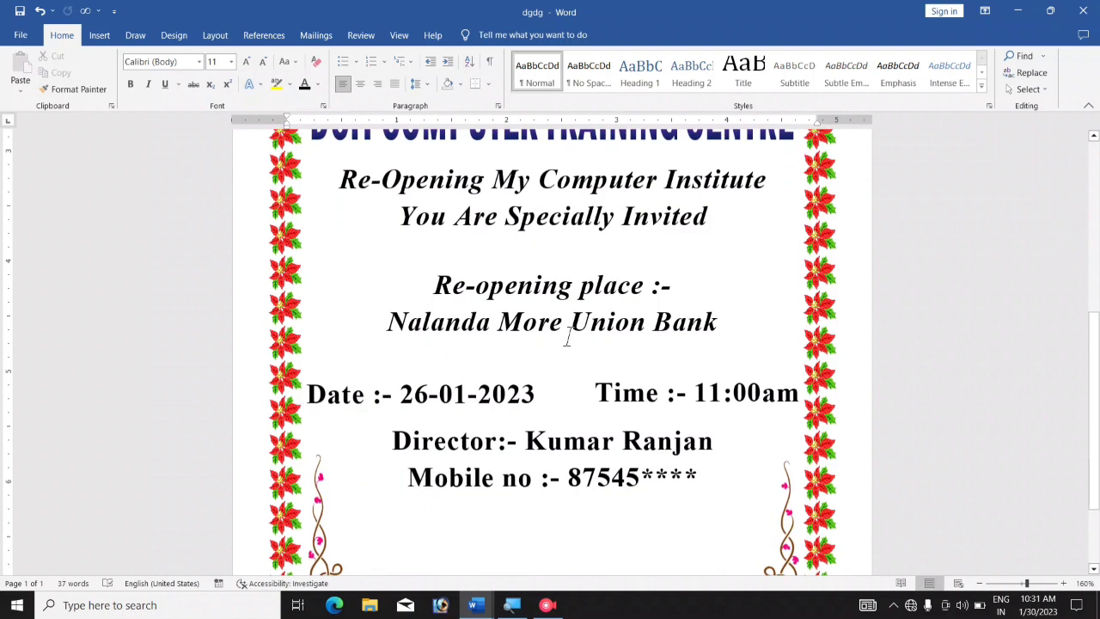
{"action": "scroll", "coordinate": [571, 336], "scroll_direction": "down", "scroll_amount": 2}
{"action": "scroll", "coordinate": [662, 348], "scroll_direction": "up", "scroll_amount": 4}
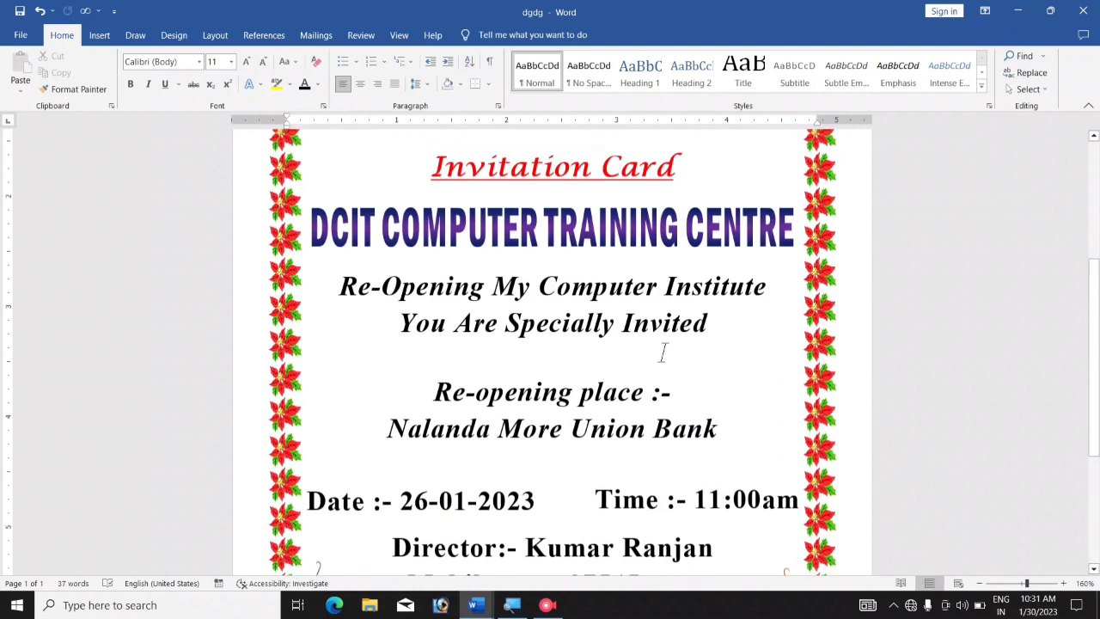
{"action": "scroll", "coordinate": [663, 351], "scroll_direction": "up", "scroll_amount": 1}
{"action": "scroll", "coordinate": [667, 331], "scroll_direction": "up", "scroll_amount": 2}
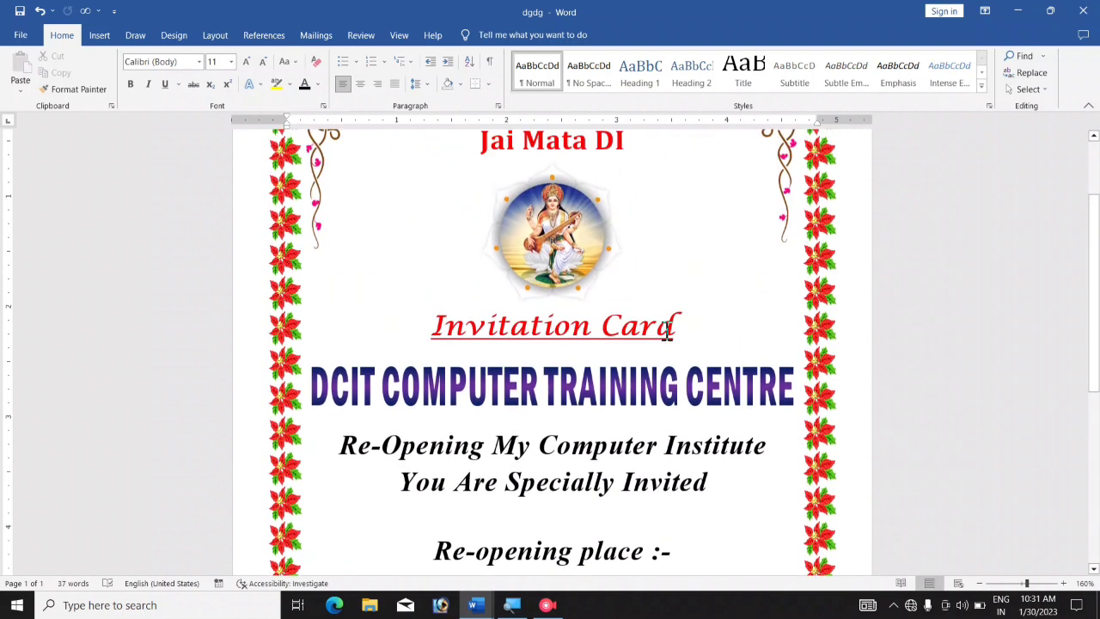
{"action": "scroll", "coordinate": [667, 331], "scroll_direction": "up", "scroll_amount": 2}
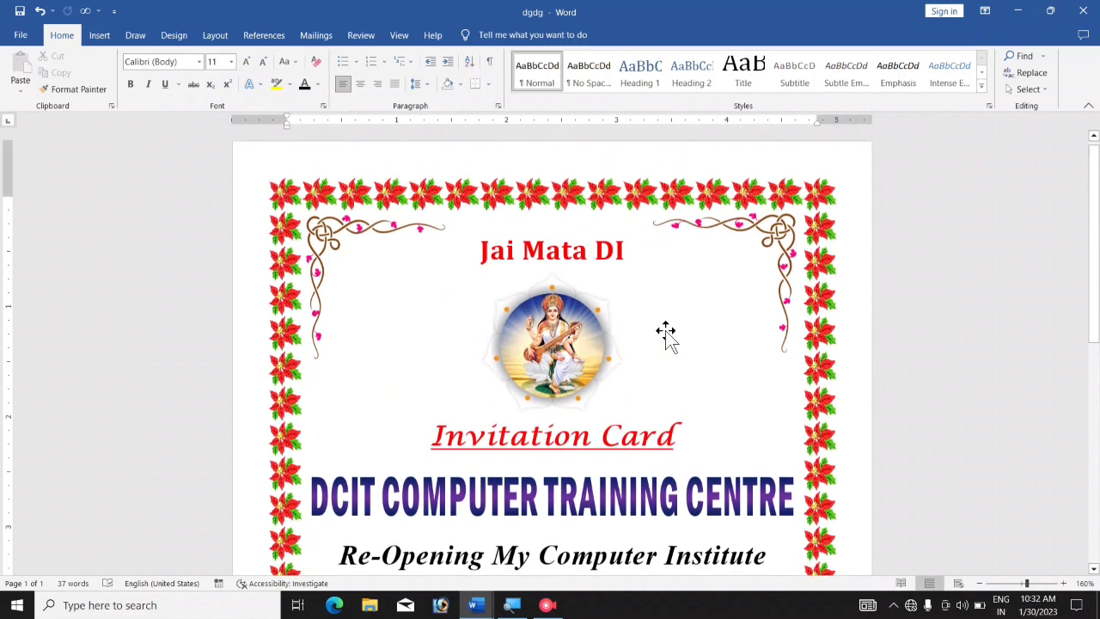
{"action": "scroll", "coordinate": [666, 333], "scroll_direction": "down", "scroll_amount": 2}
{"action": "scroll", "coordinate": [668, 331], "scroll_direction": "down", "scroll_amount": 2}
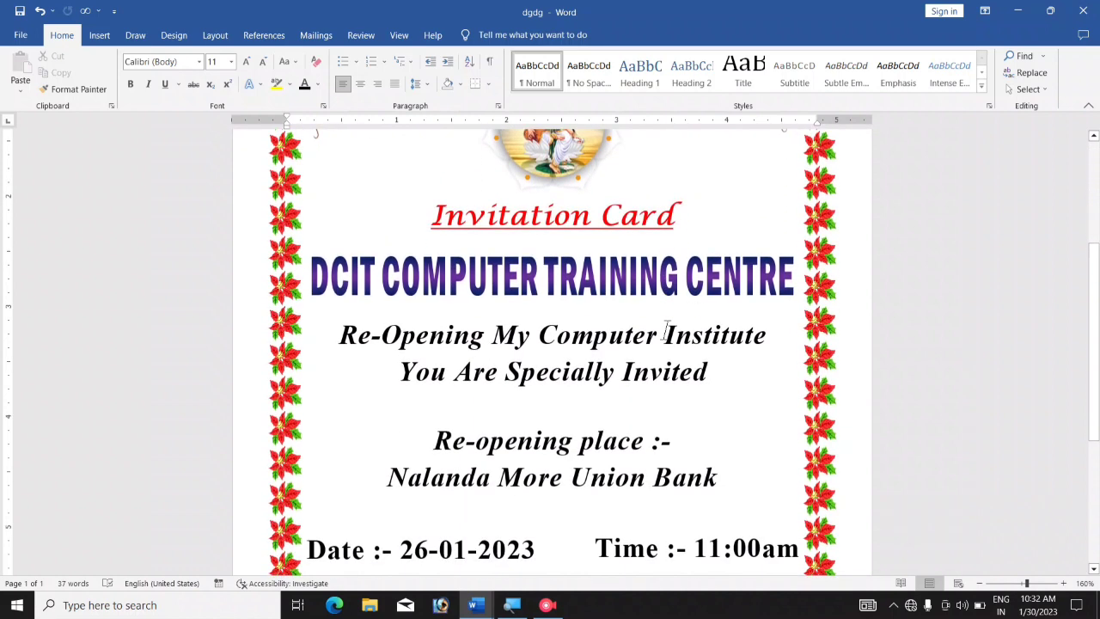
{"action": "scroll", "coordinate": [666, 333], "scroll_direction": "down", "scroll_amount": 3}
{"action": "scroll", "coordinate": [667, 335], "scroll_direction": "up", "scroll_amount": 5}
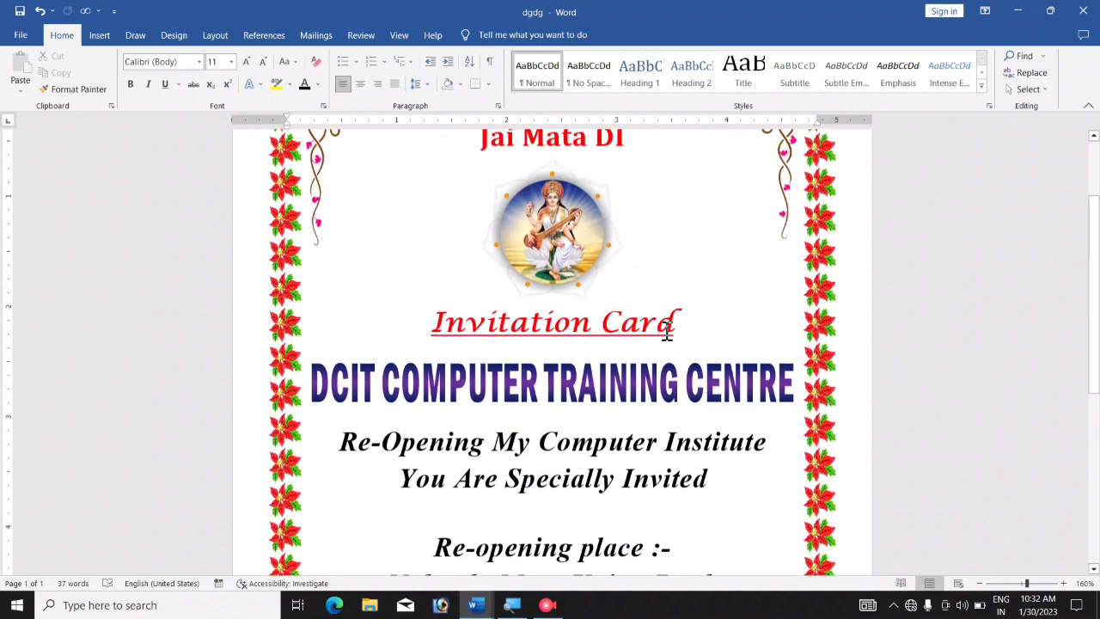